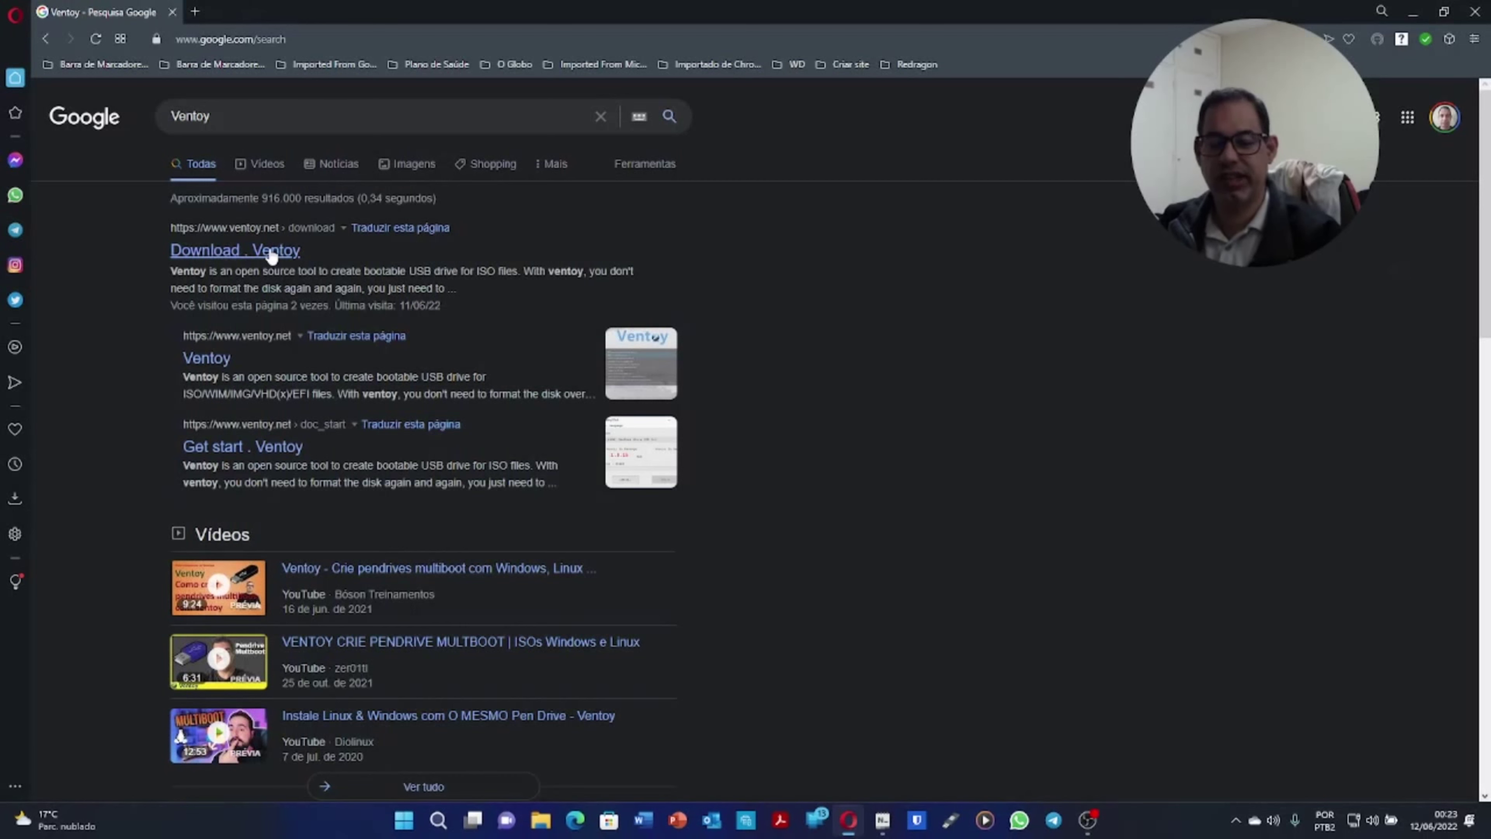
Step: Open the Ventoy download page from the search results, dismiss the notification covering it and close the browser
{"action": "left_click", "coordinate": [271, 252]}
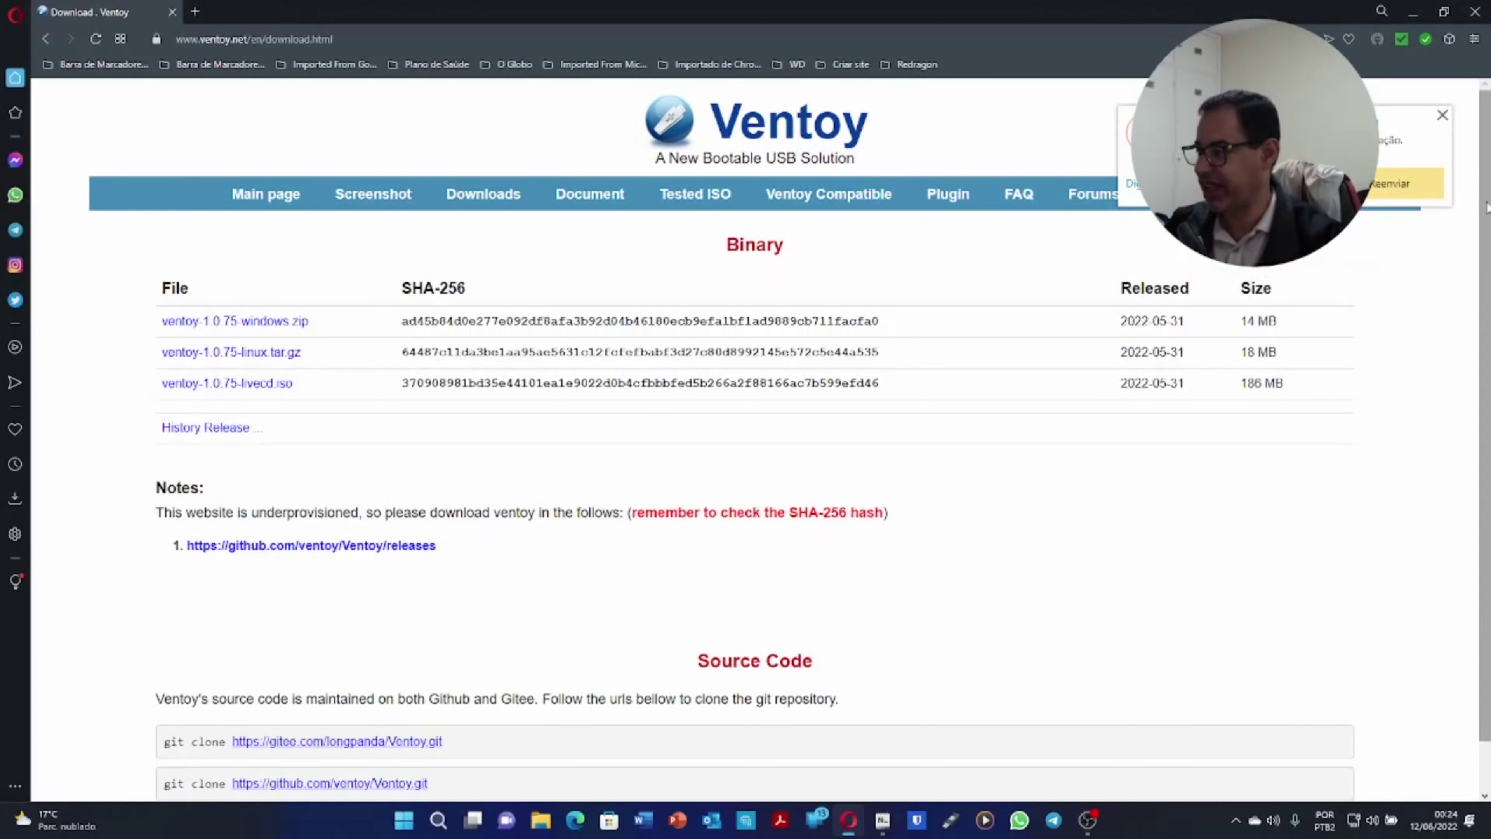
{"action": "left_click", "coordinate": [1442, 115]}
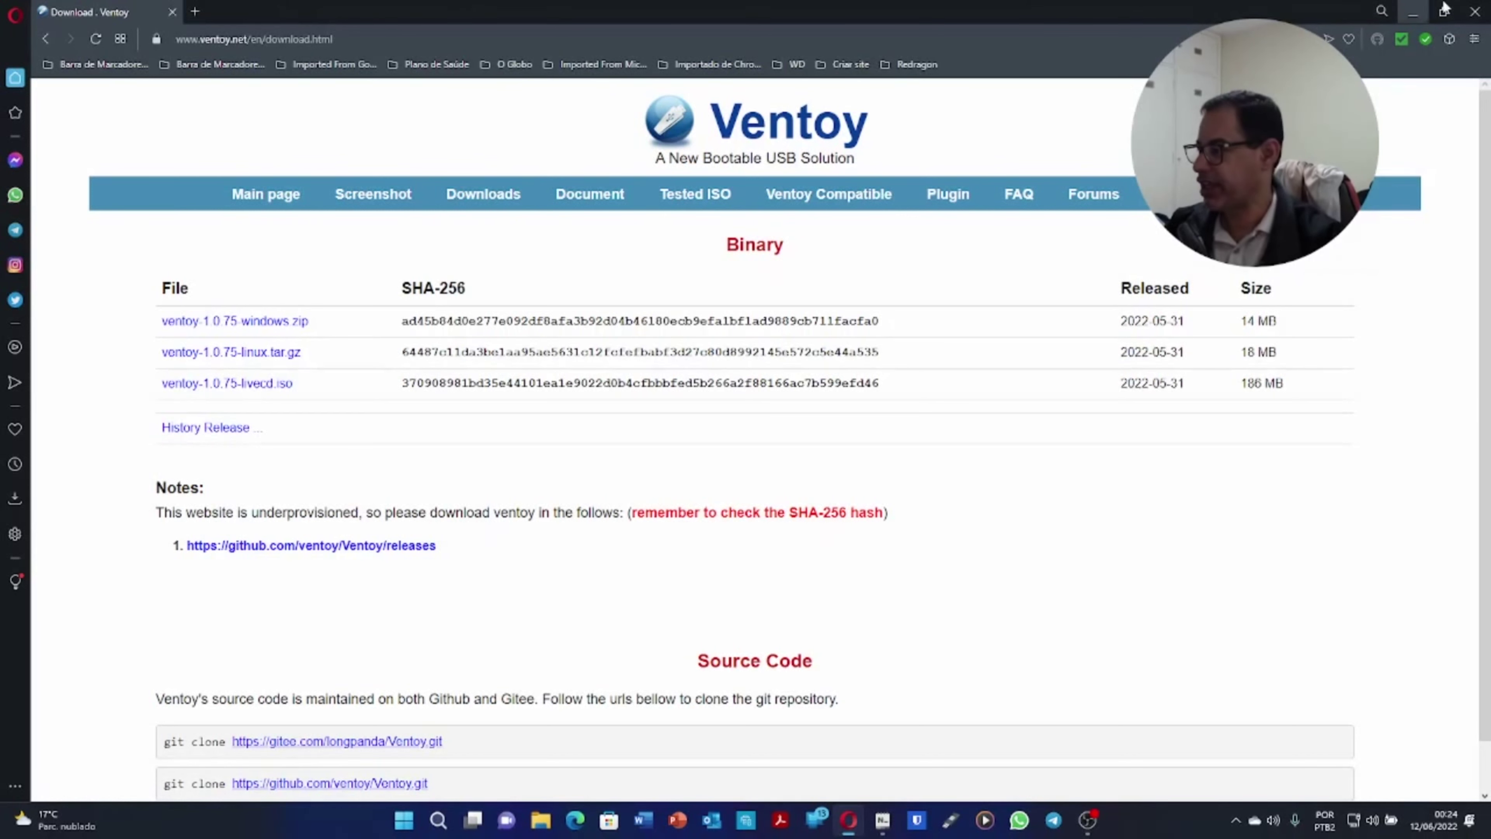
{"action": "left_click", "coordinate": [1475, 13]}
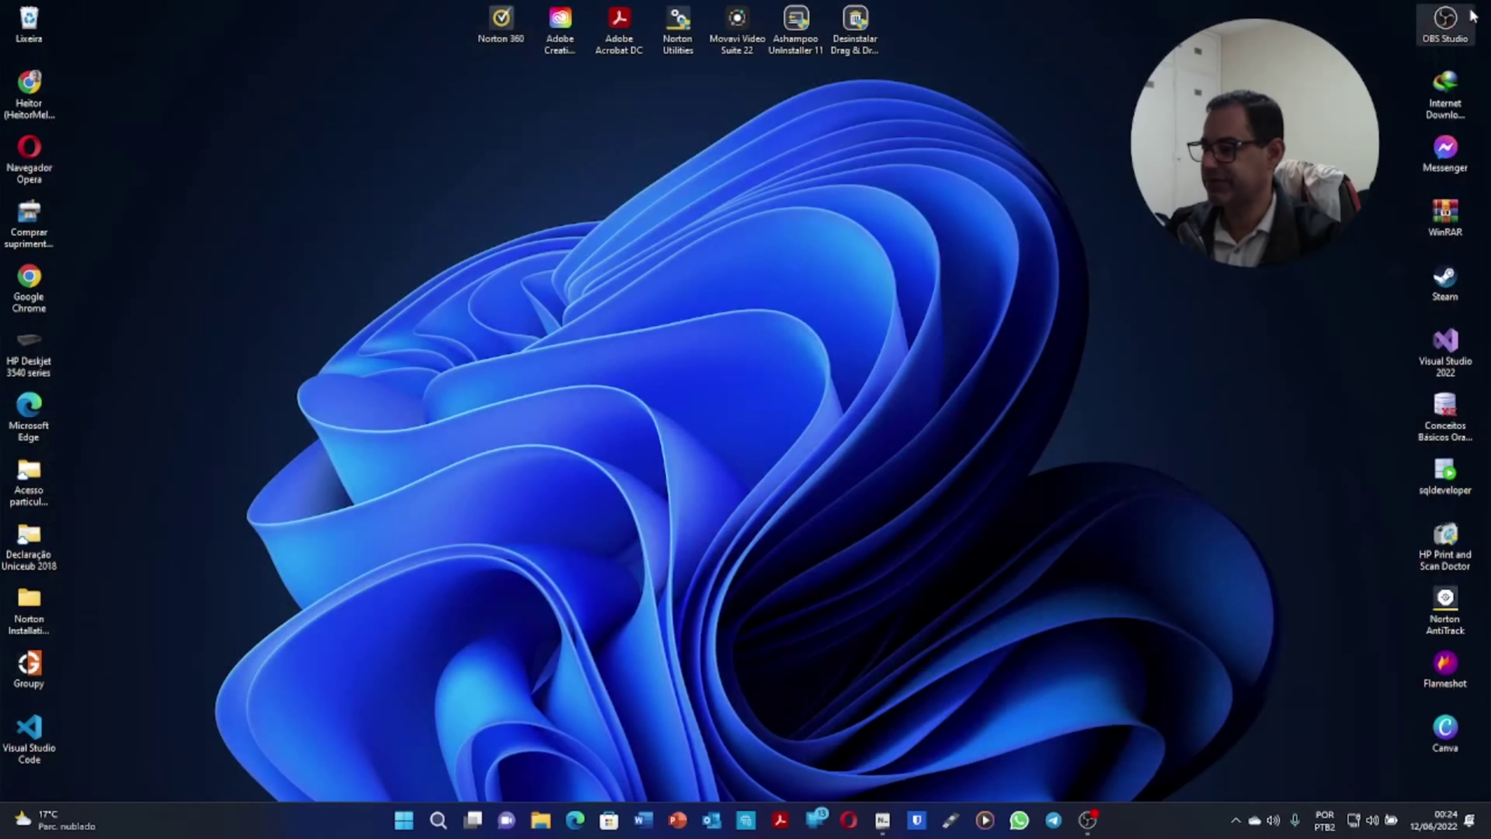
Step: Open the Lexar 512 (D:) drive in File Explorer and find its Windows installation folders
{"action": "left_click", "coordinate": [535, 823]}
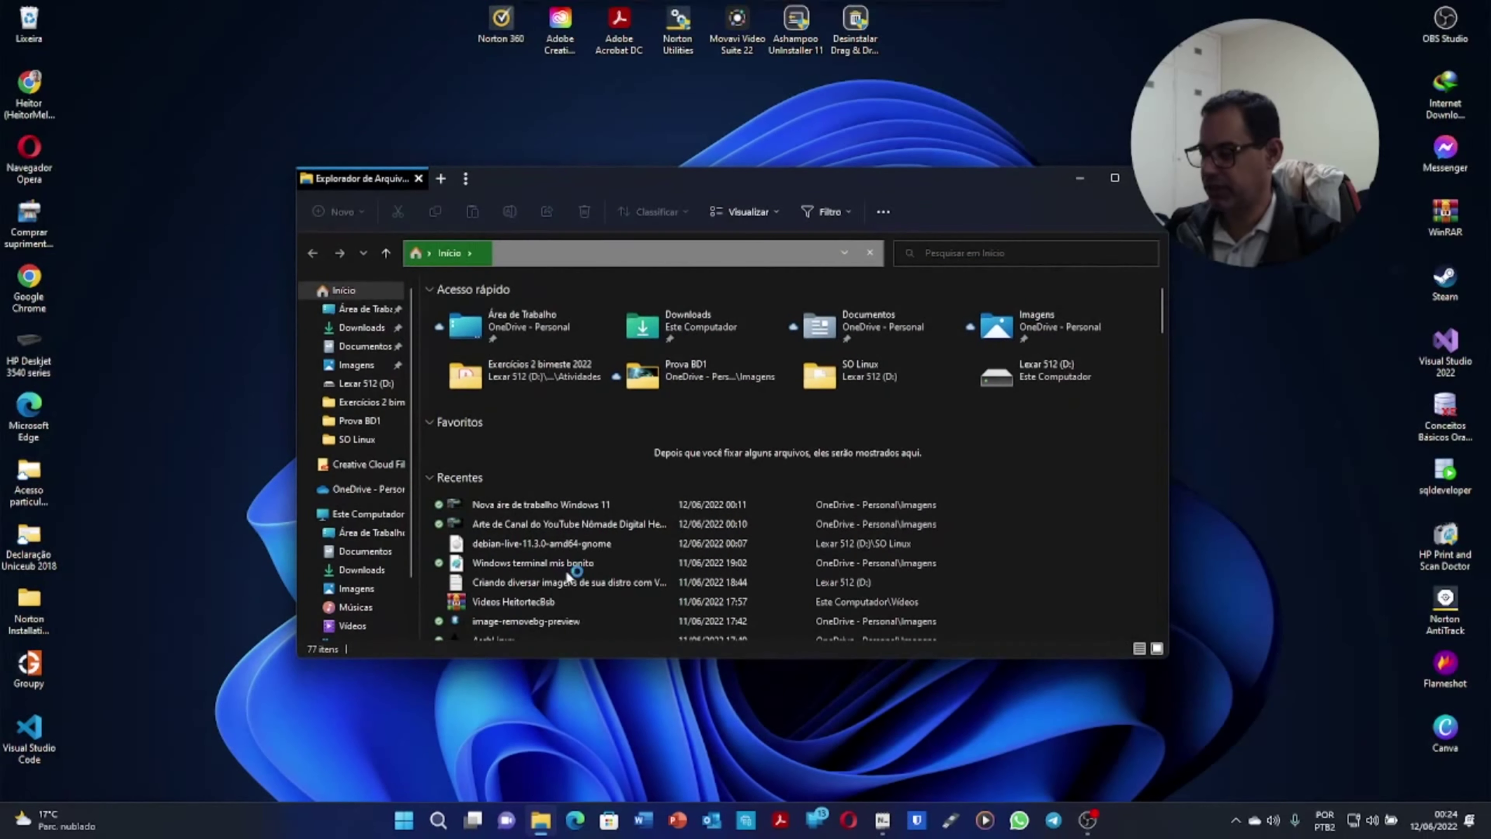
{"action": "scroll", "coordinate": [373, 517], "scroll_direction": "down", "scroll_amount": 1}
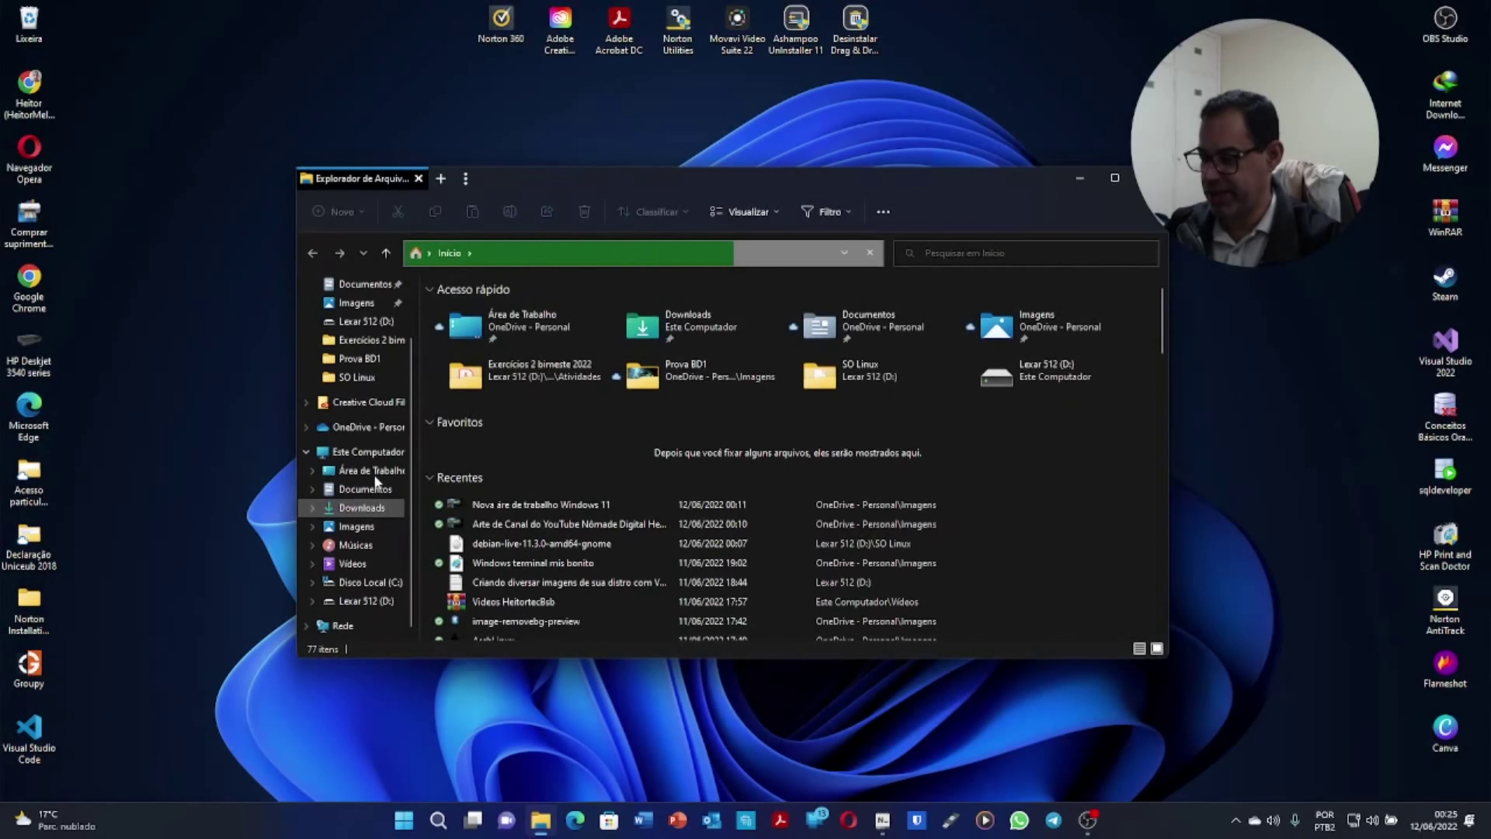
{"action": "left_click", "coordinate": [375, 453]}
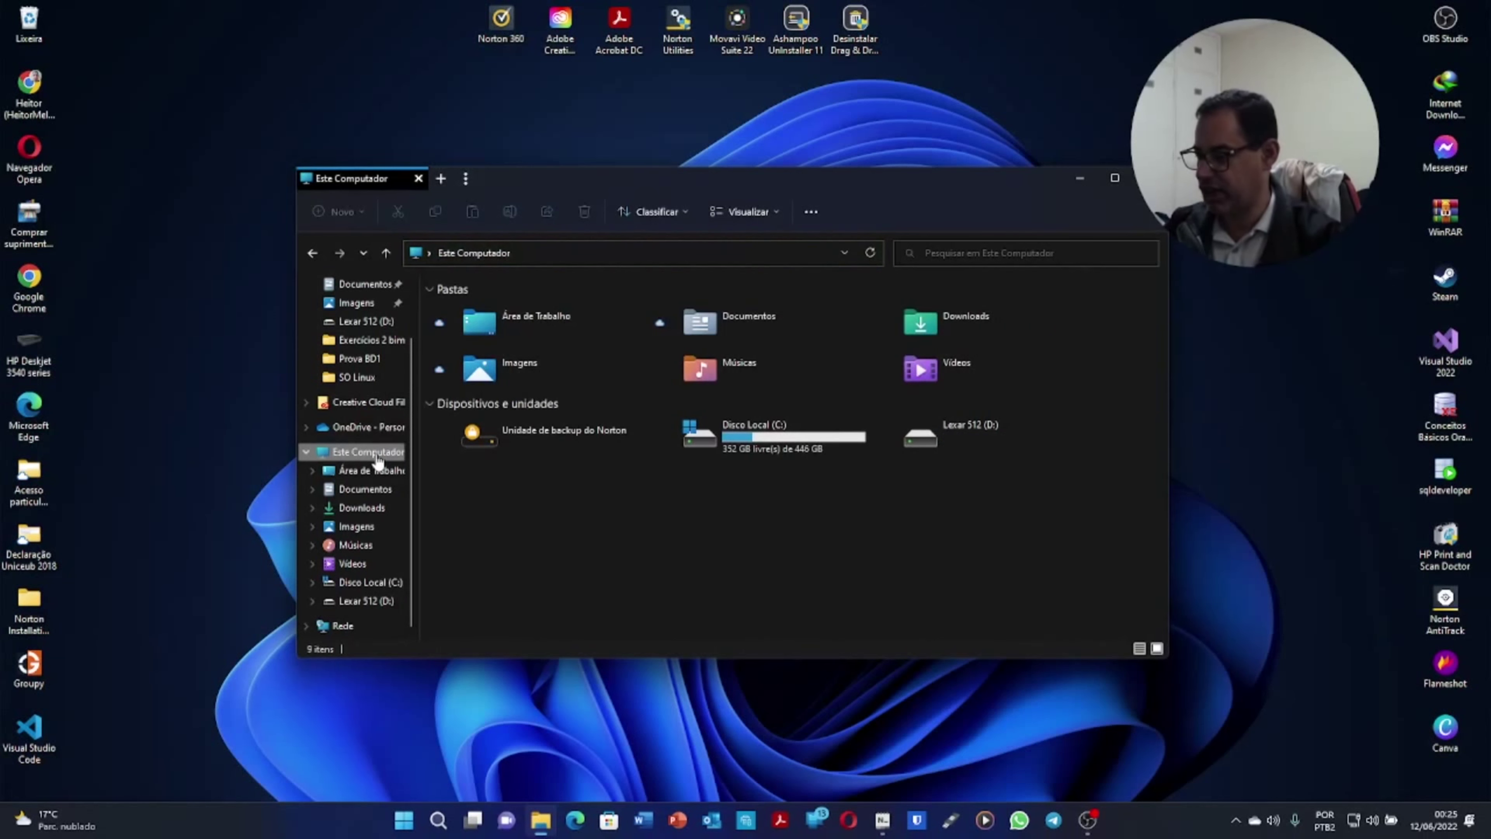
{"action": "double_click", "coordinate": [912, 433]}
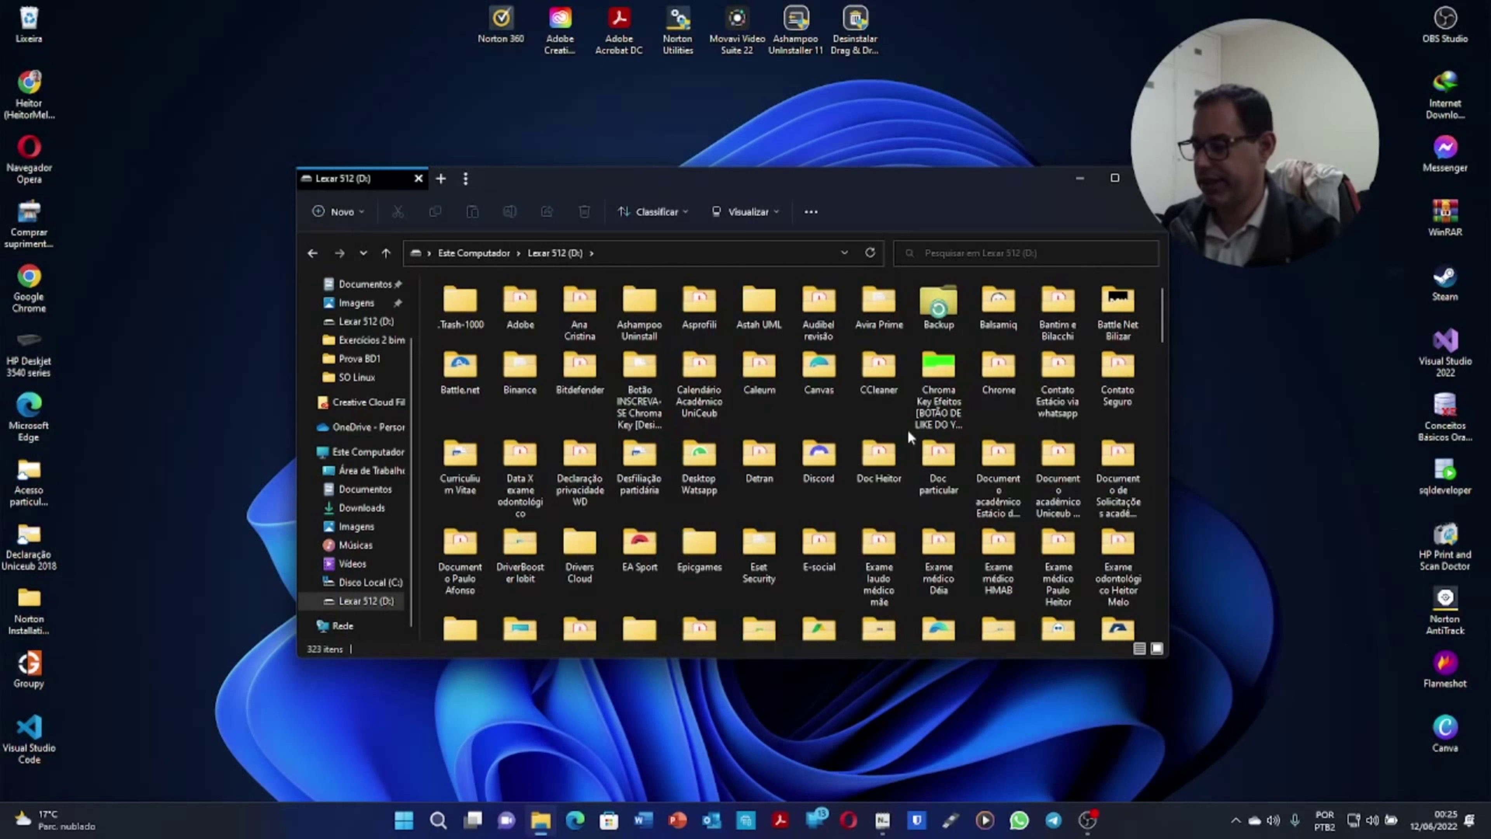
{"action": "scroll", "coordinate": [936, 513], "scroll_direction": "down", "scroll_amount": 10}
{"action": "scroll", "coordinate": [934, 523], "scroll_direction": "down", "scroll_amount": 8}
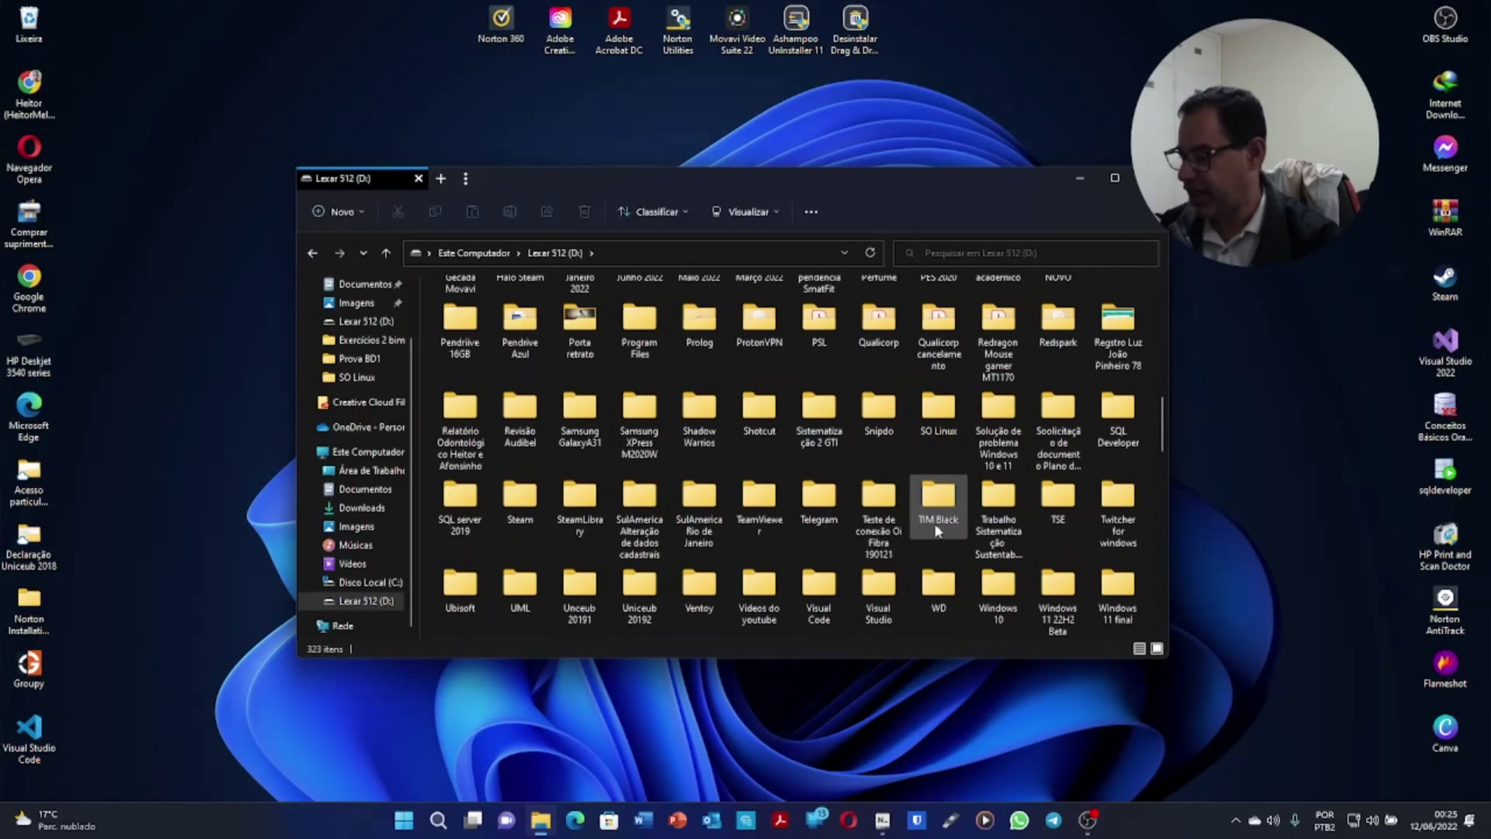
Step: Open Calculator and place the File Explorer window beside it so both can be used together
{"action": "left_click", "coordinate": [439, 822]}
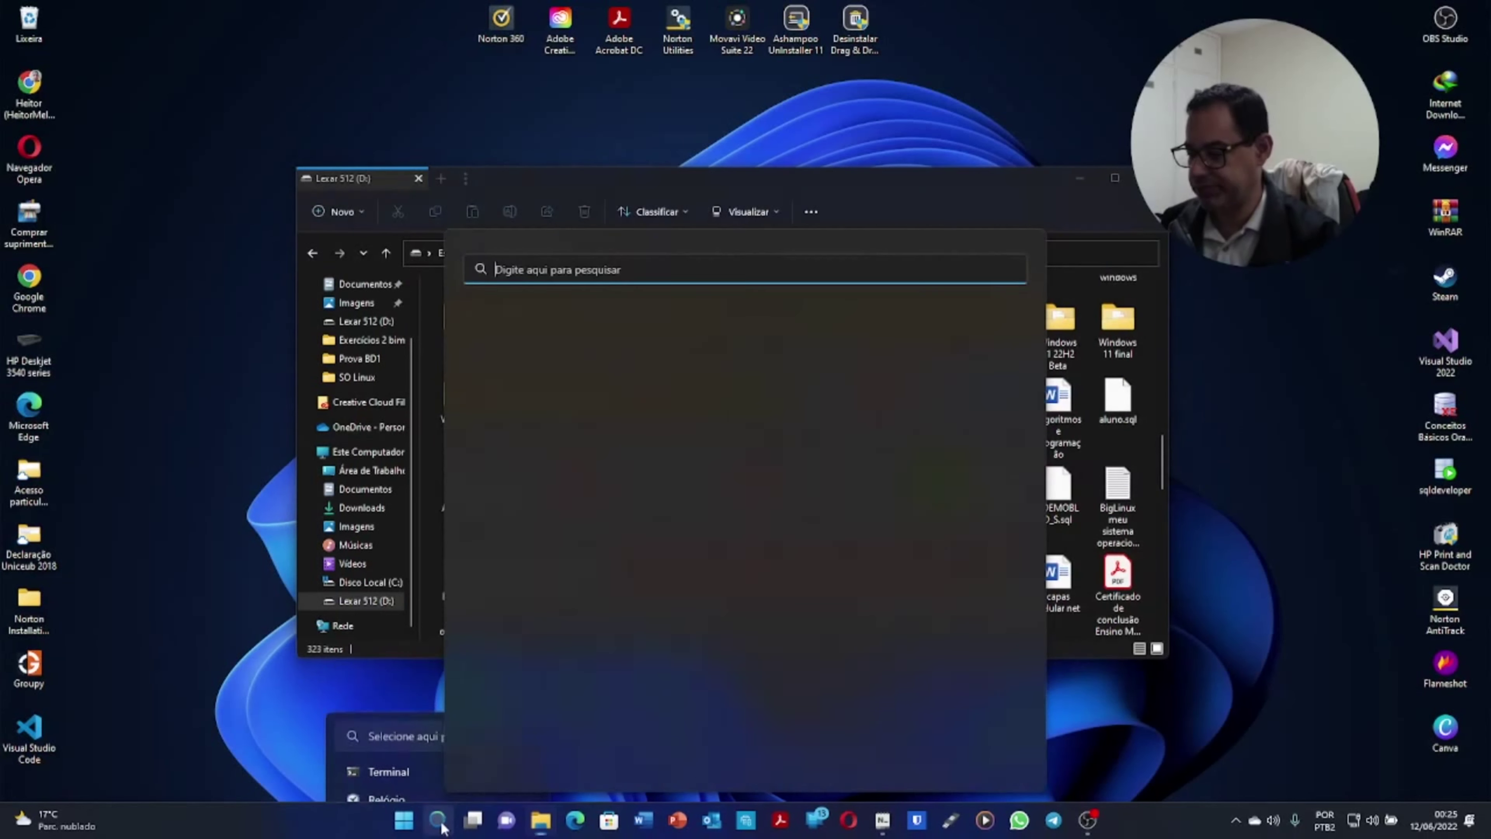
{"action": "type", "text": "calc"}
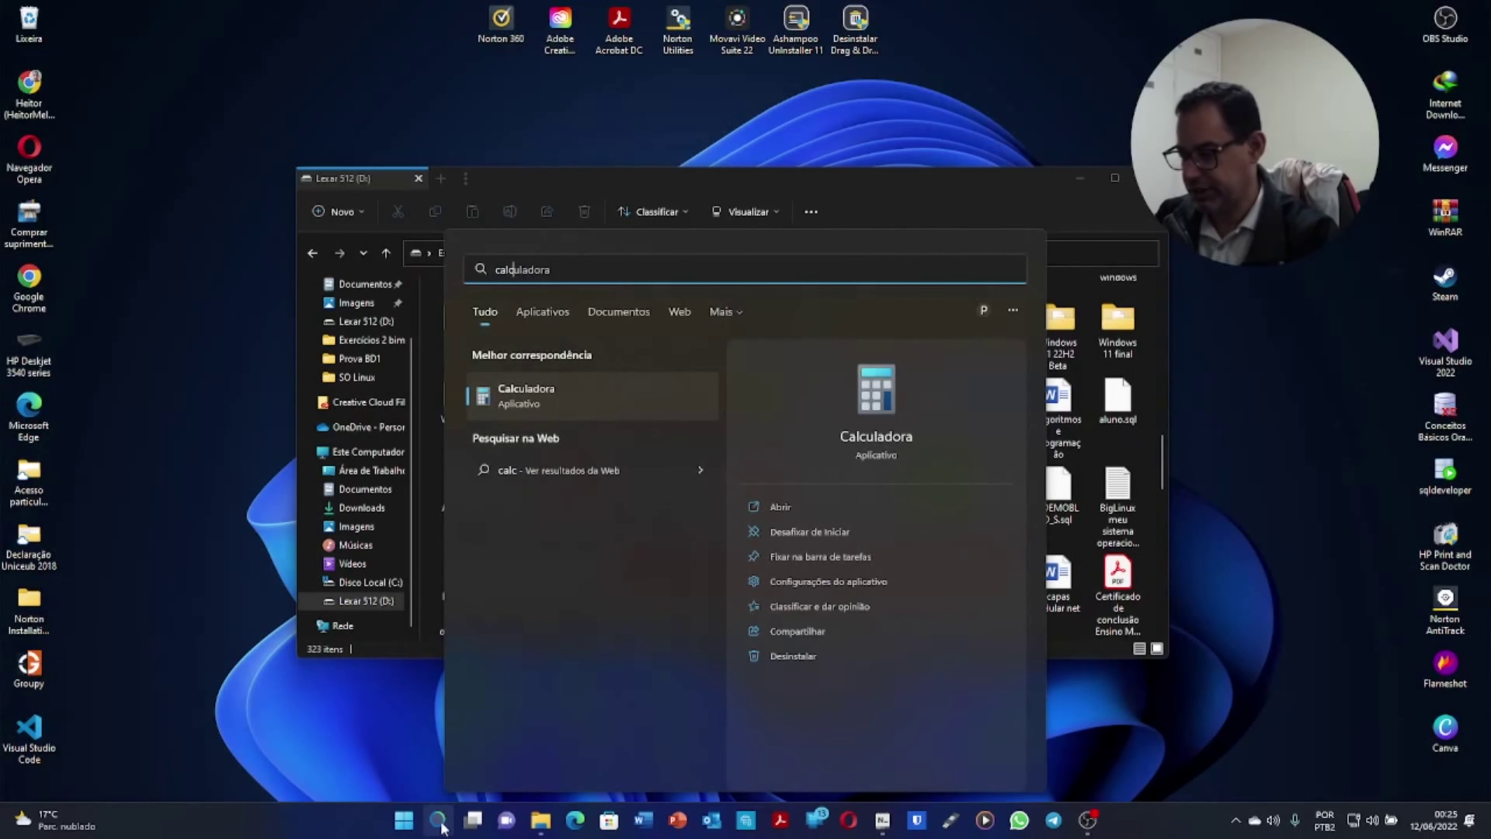
{"action": "left_click", "coordinate": [501, 393]}
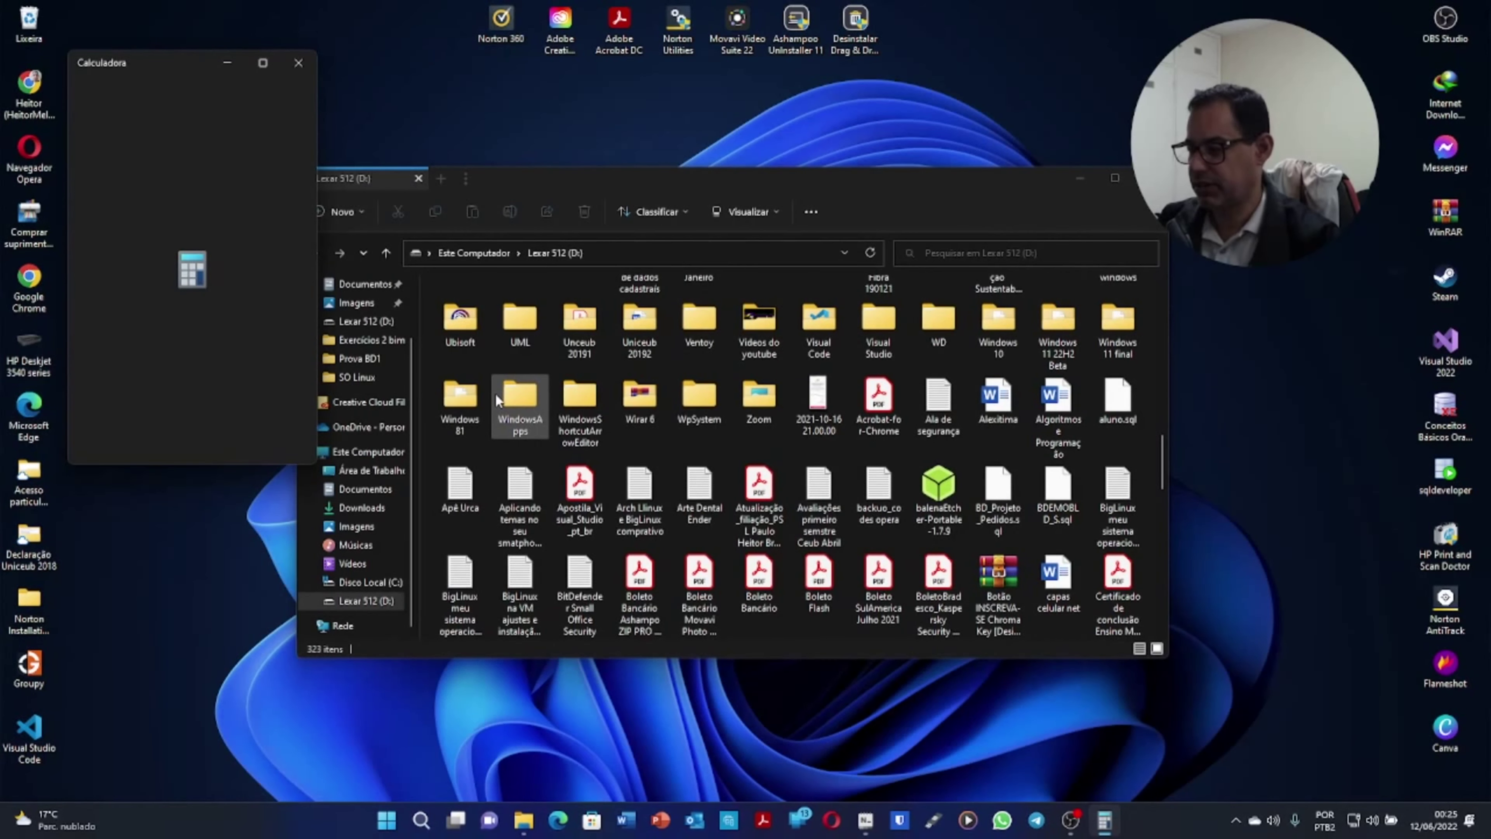
{"action": "left_click_drag", "start_coordinate": [599, 182], "coordinate": [724, 156]}
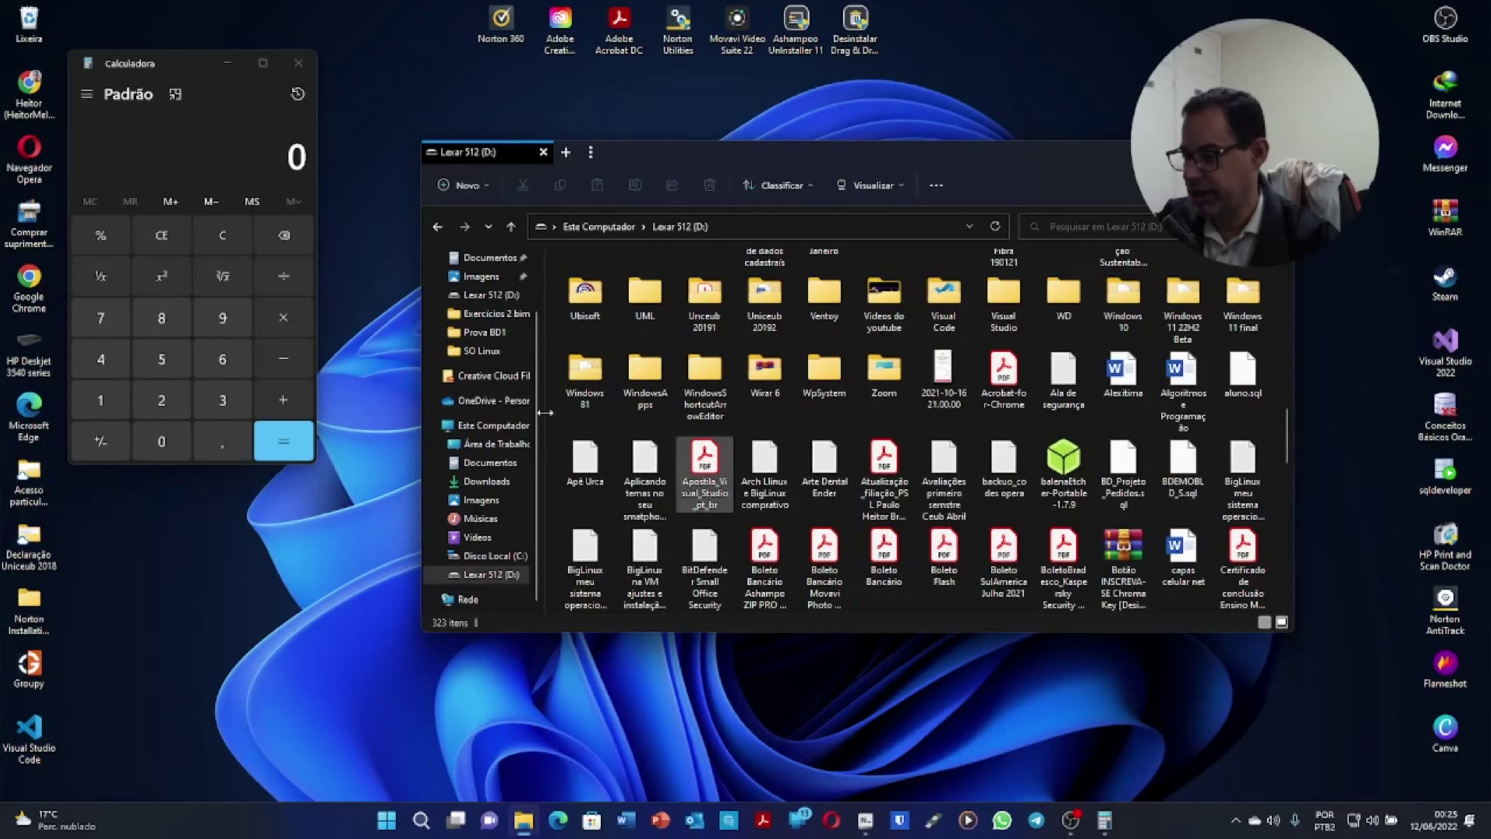
Step: Select the ISO in the Windows 81 folder and start a sum in Calculator with its size, 4,2
{"action": "left_click", "coordinate": [584, 382]}
{"action": "double_click", "coordinate": [583, 381]}
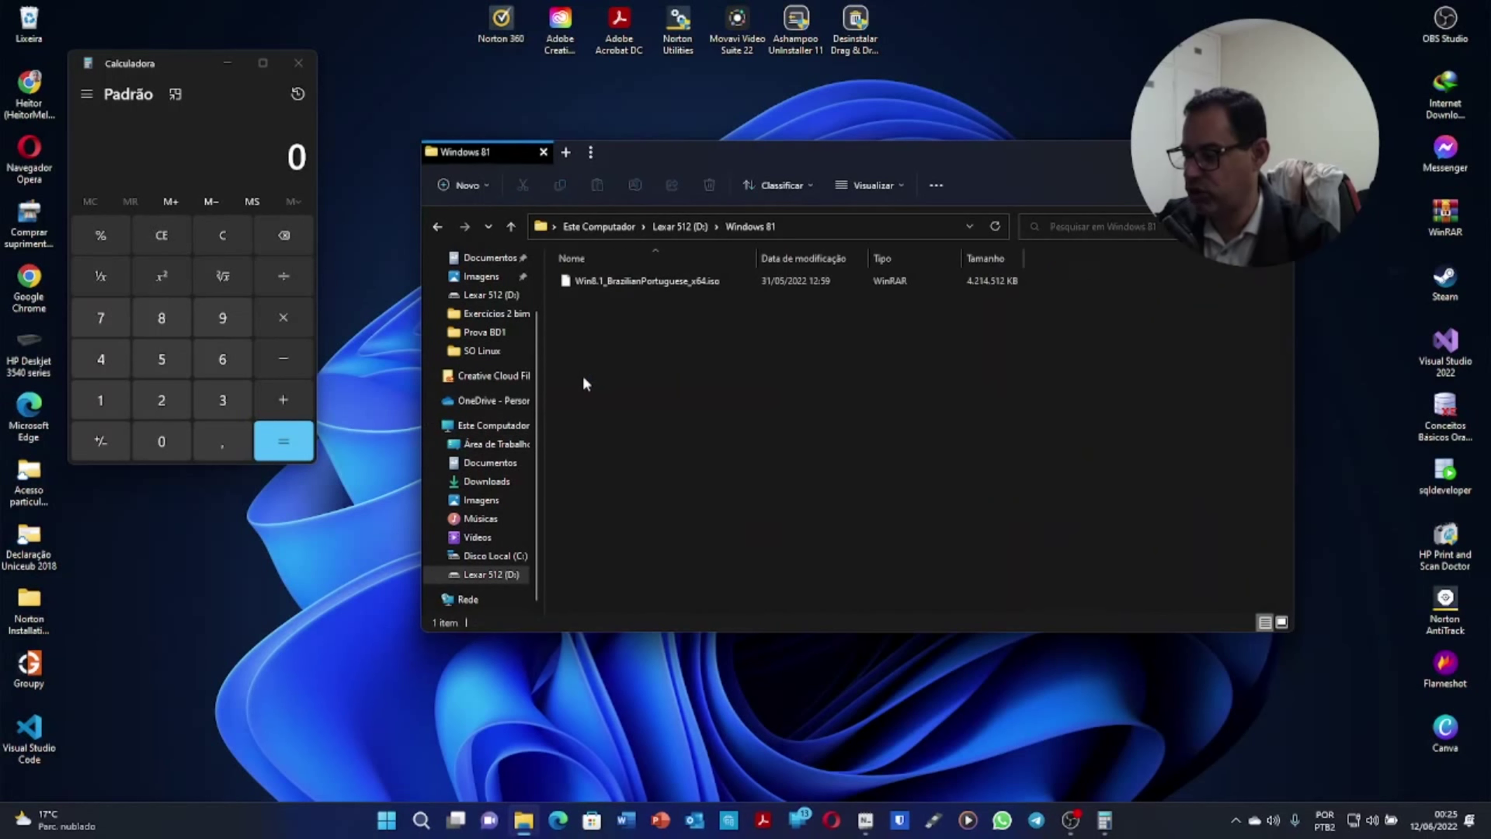
{"action": "left_click", "coordinate": [634, 288]}
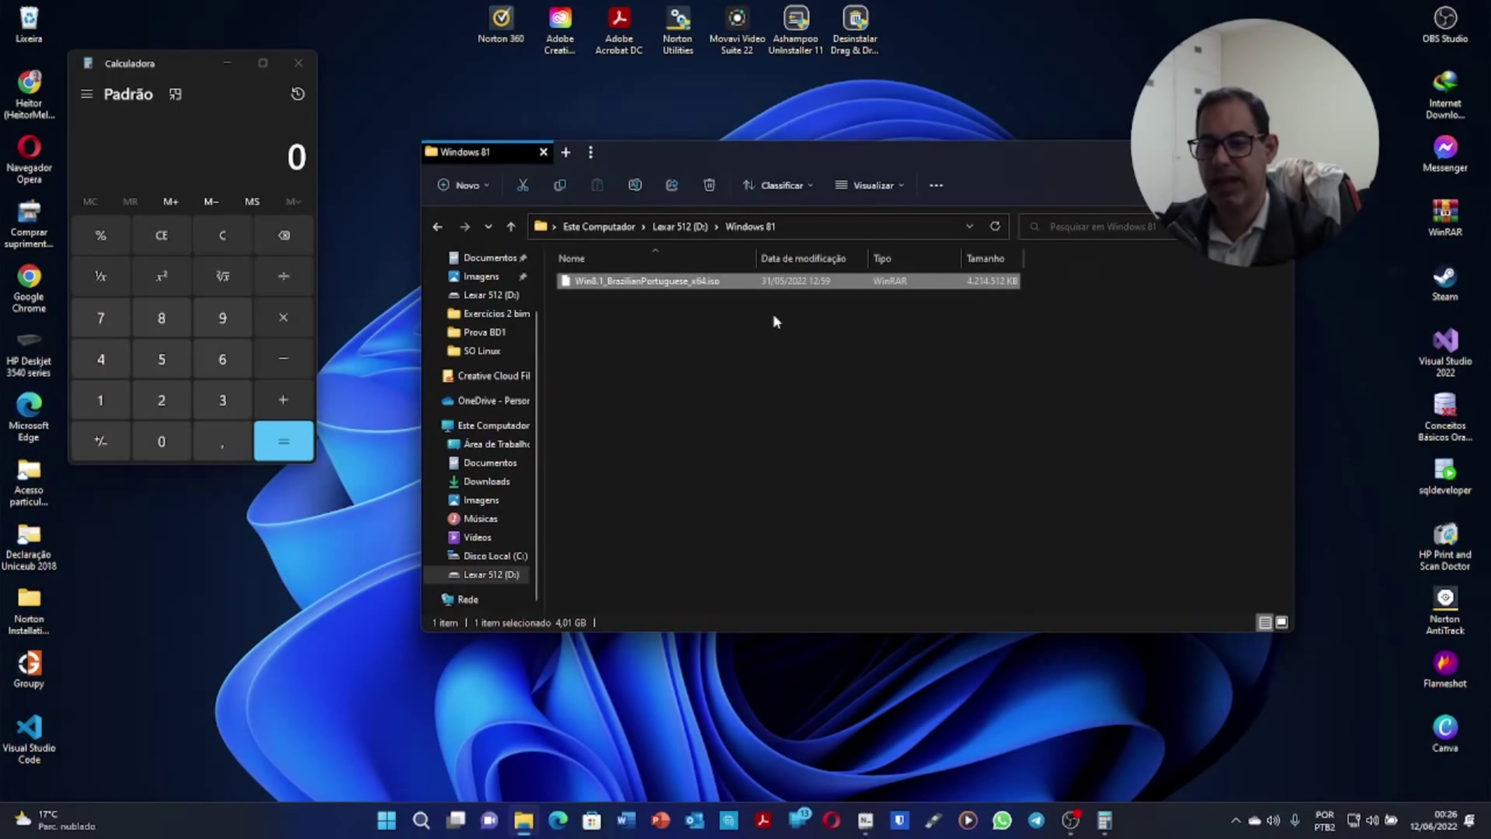
{"action": "left_click", "coordinate": [101, 361]}
{"action": "left_click", "coordinate": [222, 438]}
{"action": "left_click", "coordinate": [168, 404]}
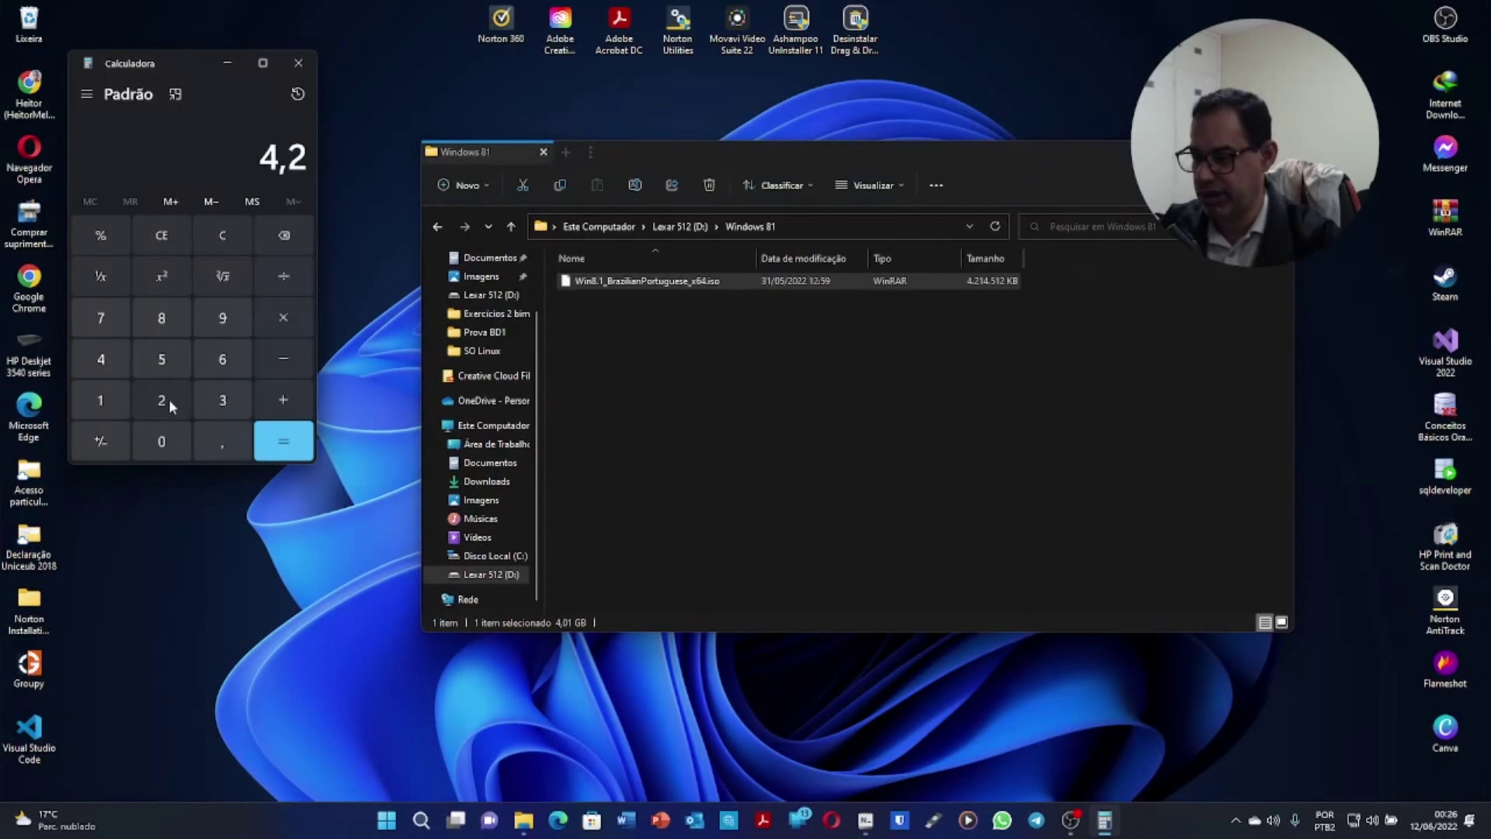
{"action": "left_click", "coordinate": [286, 401]}
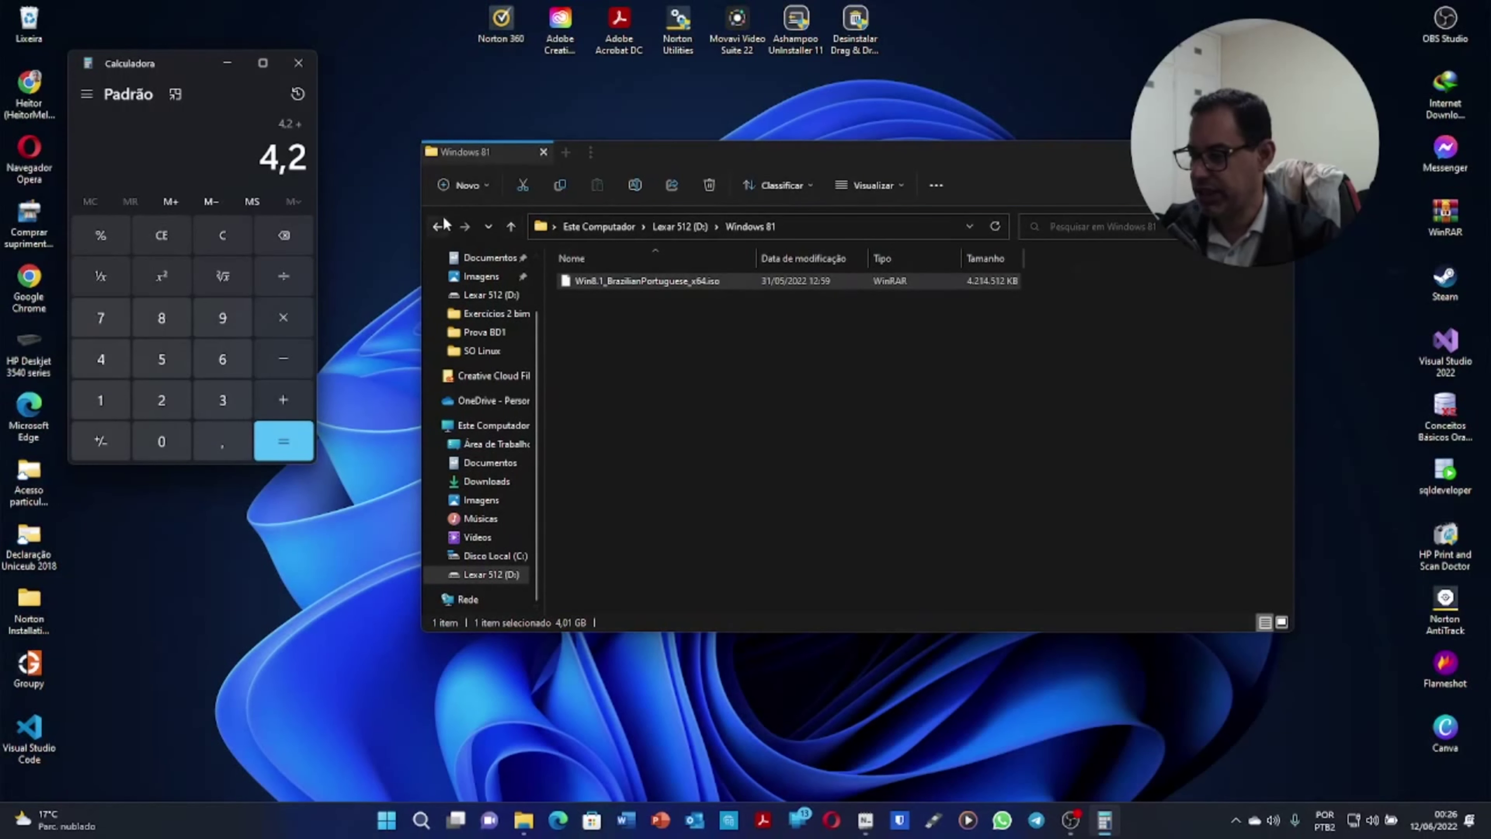
Step: Open the Windows 10 folder on the D: drive and add its ISO size, 4,3, to the Calculator sum
{"action": "left_click", "coordinate": [437, 228]}
{"action": "left_click", "coordinate": [438, 228]}
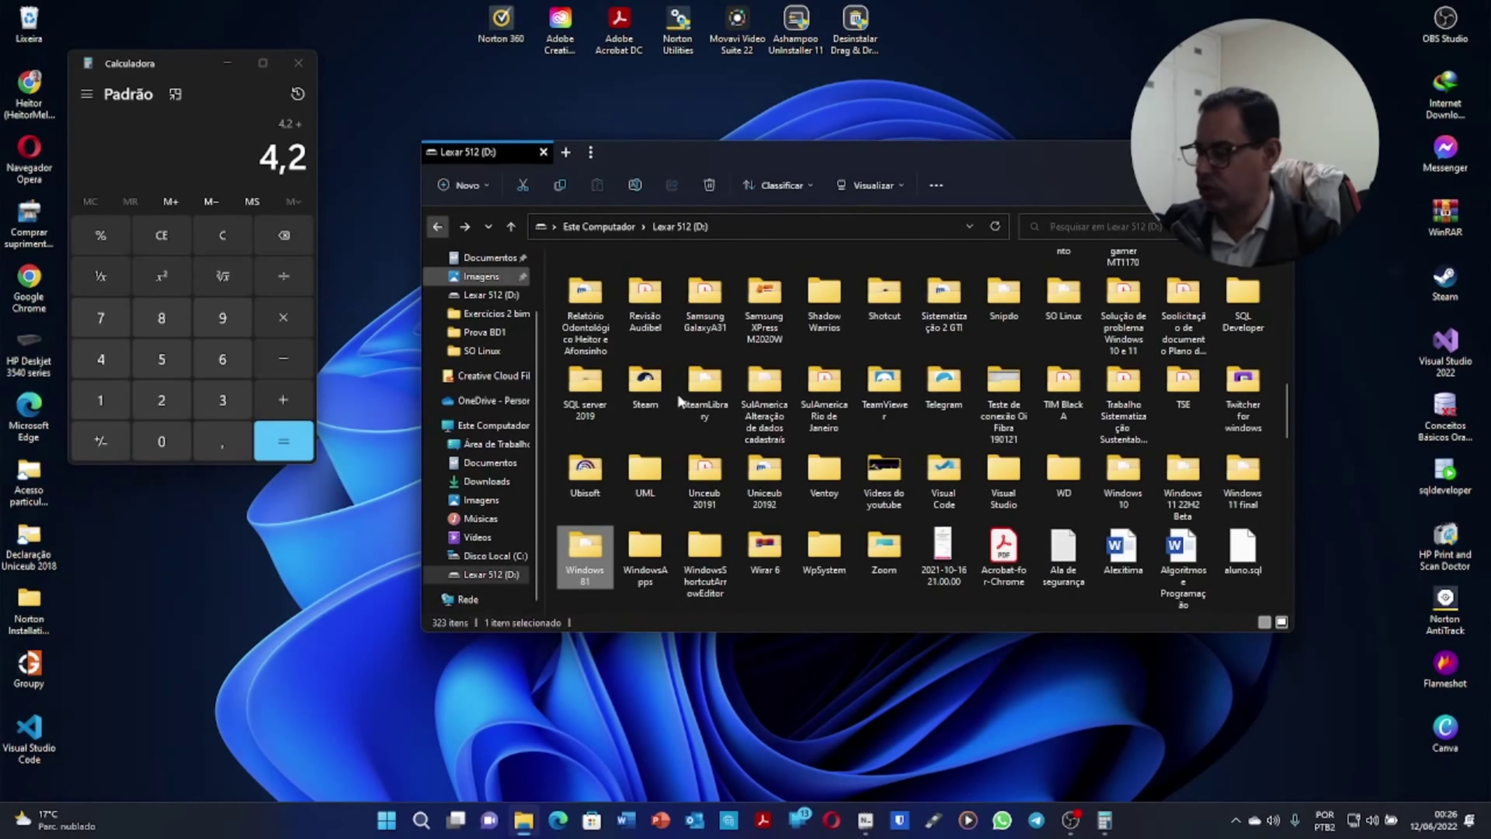
{"action": "double_click", "coordinate": [1128, 474]}
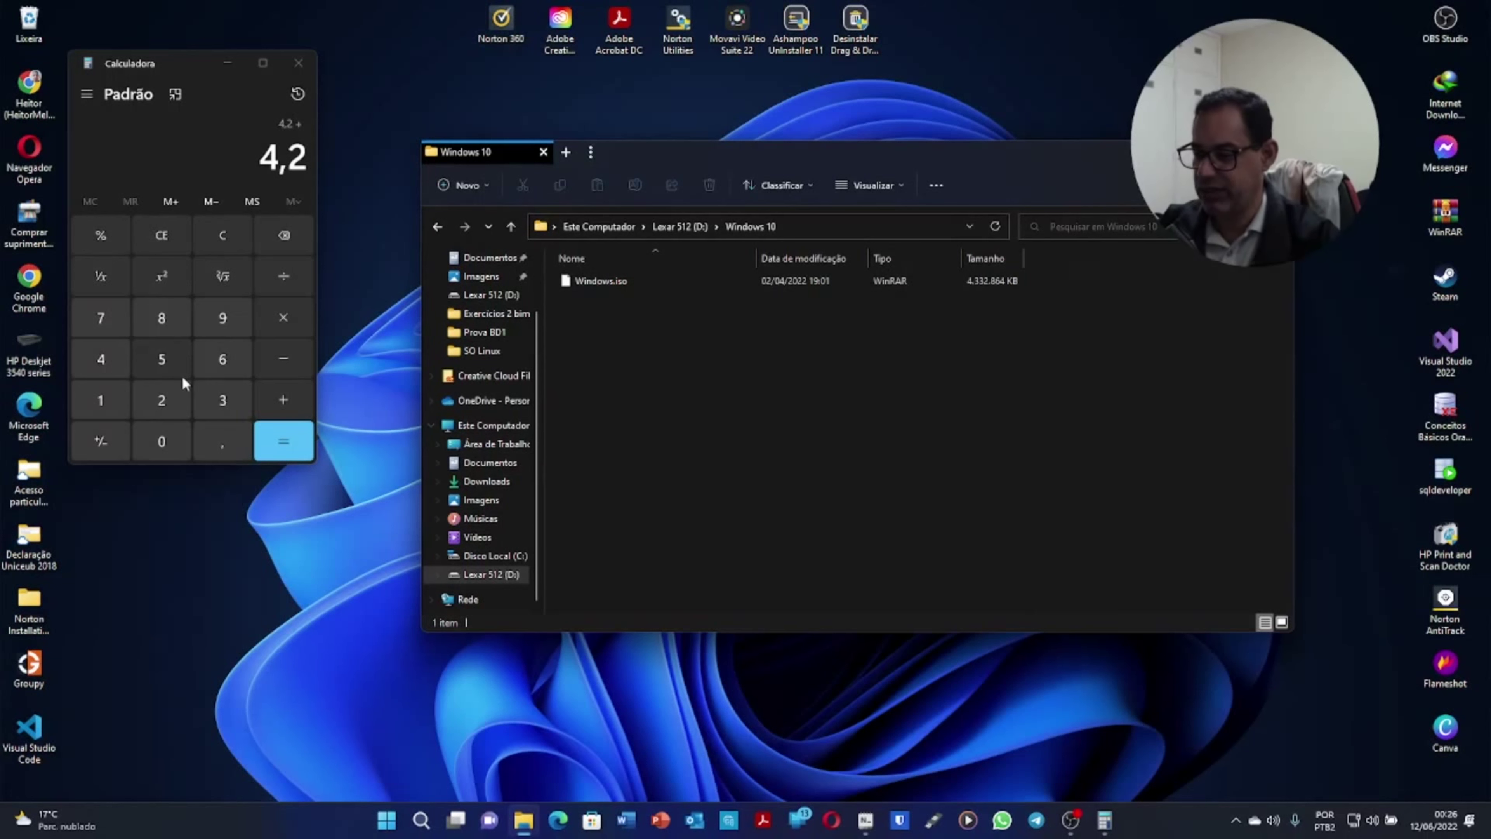
{"action": "left_click", "coordinate": [101, 357]}
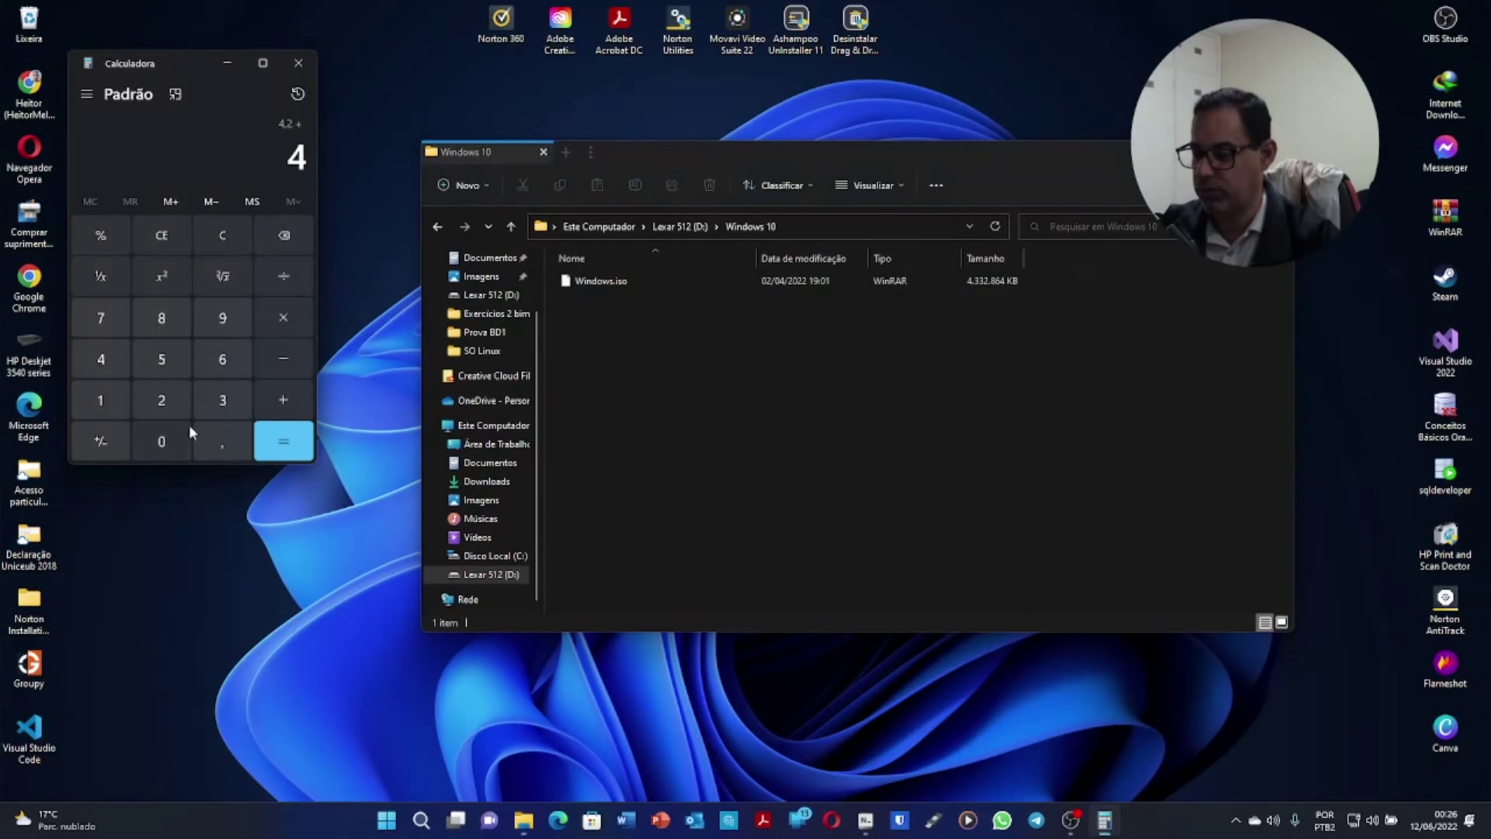
{"action": "left_click", "coordinate": [211, 438]}
{"action": "left_click", "coordinate": [224, 401]}
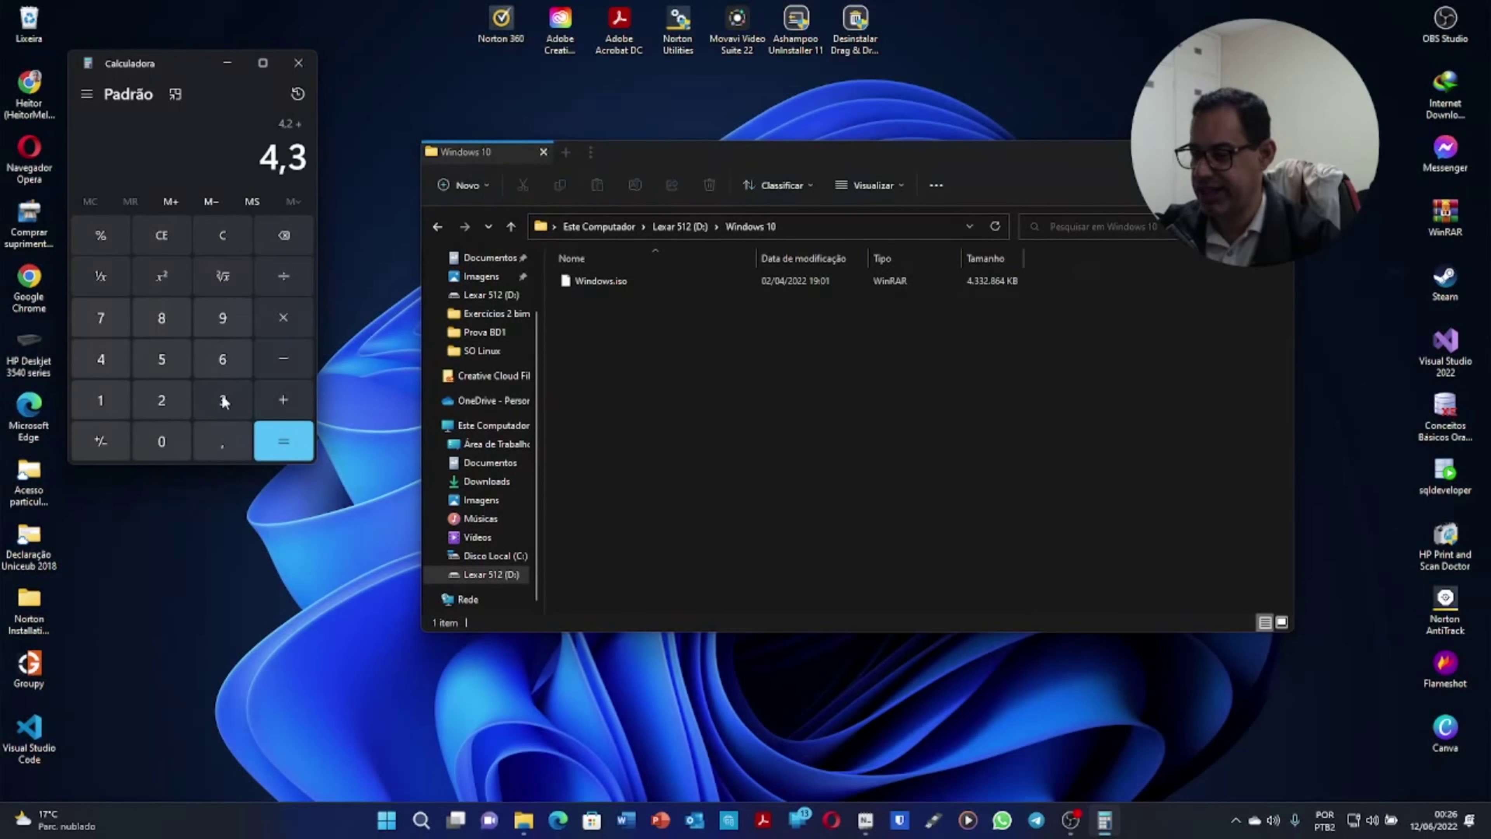
{"action": "left_click", "coordinate": [279, 398]}
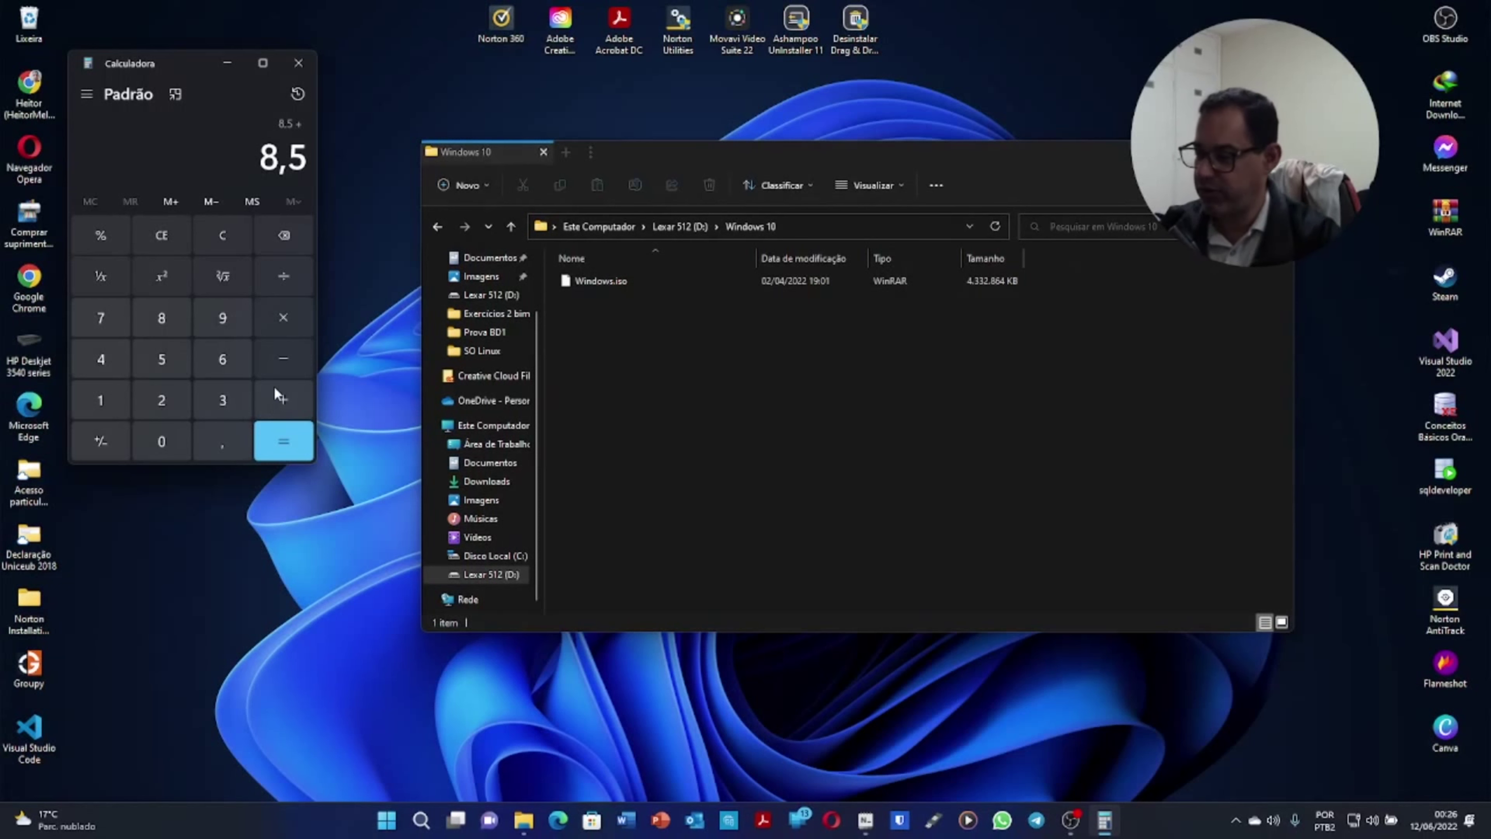
Step: Check the size of the Windows 11 ISO in the Windows 11 final folder and return to the D: drive
{"action": "left_click", "coordinate": [437, 228]}
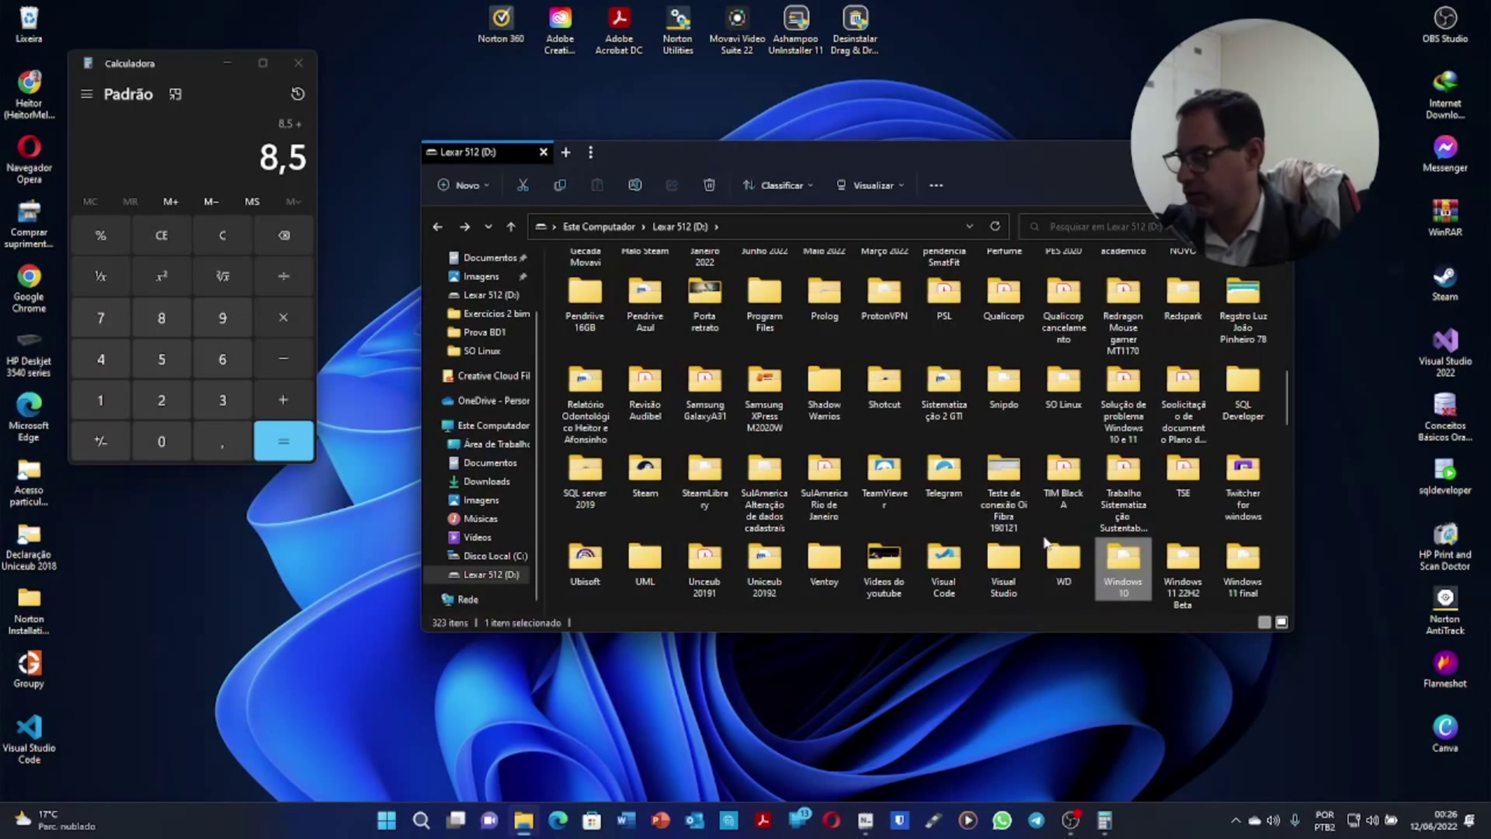
{"action": "double_click", "coordinate": [1233, 558]}
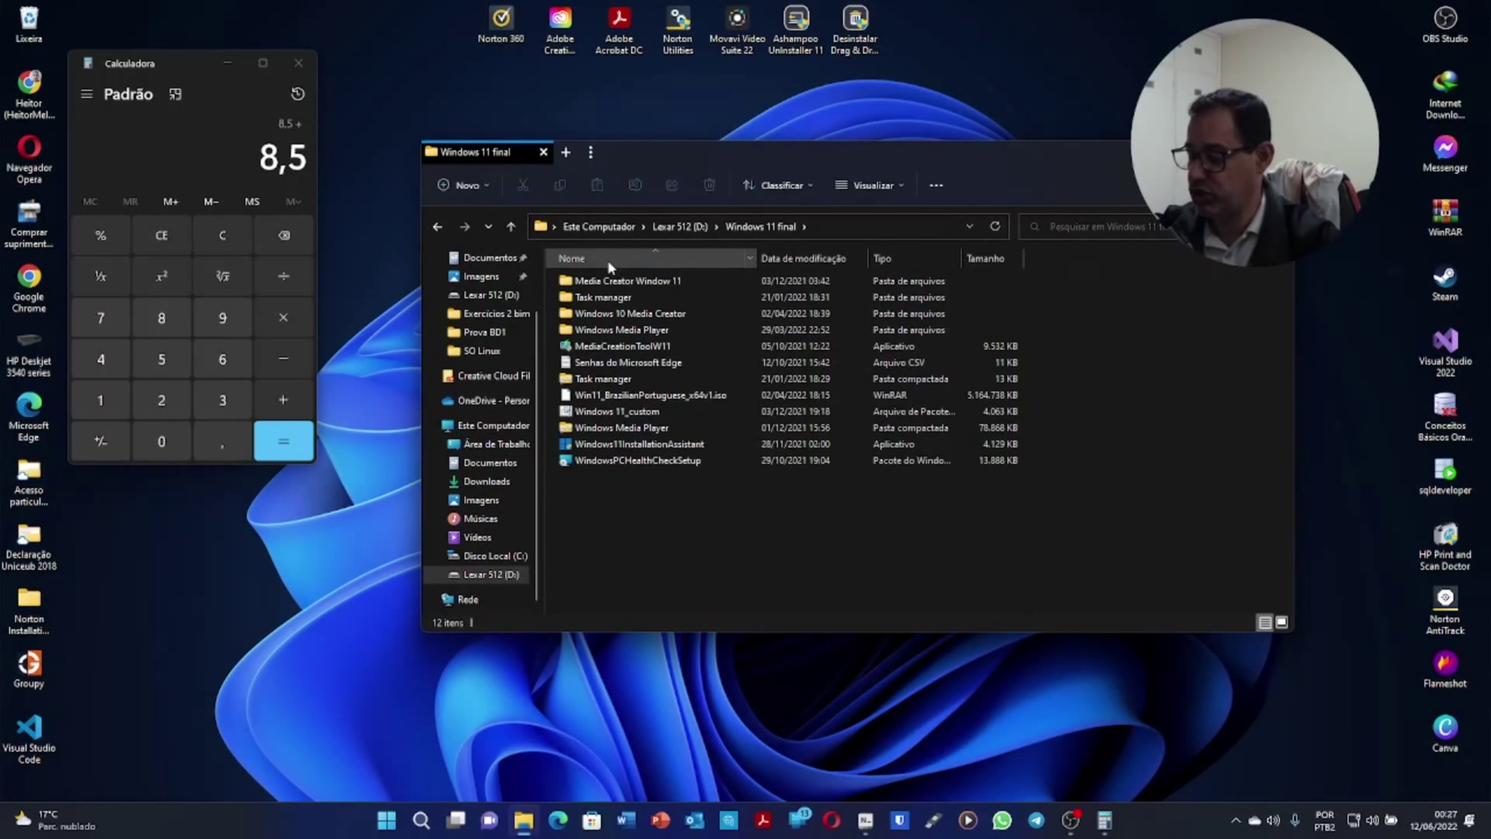
{"action": "left_click", "coordinate": [439, 226]}
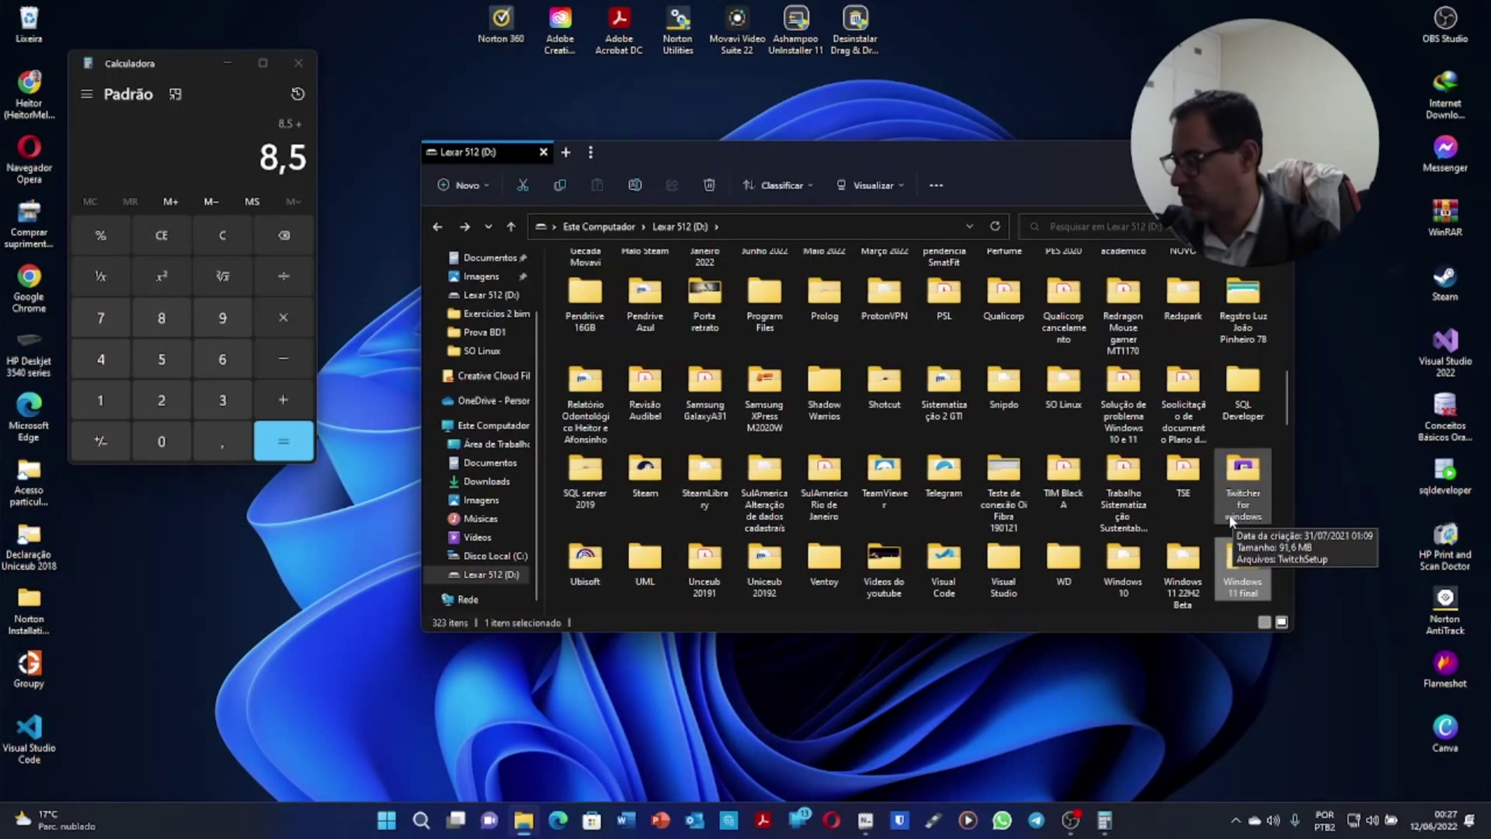
Step: Open the Windows 11 22H2 Beta folder, complete the sum with its ISO size, 4,6, and close Calculator
{"action": "double_click", "coordinate": [1183, 557]}
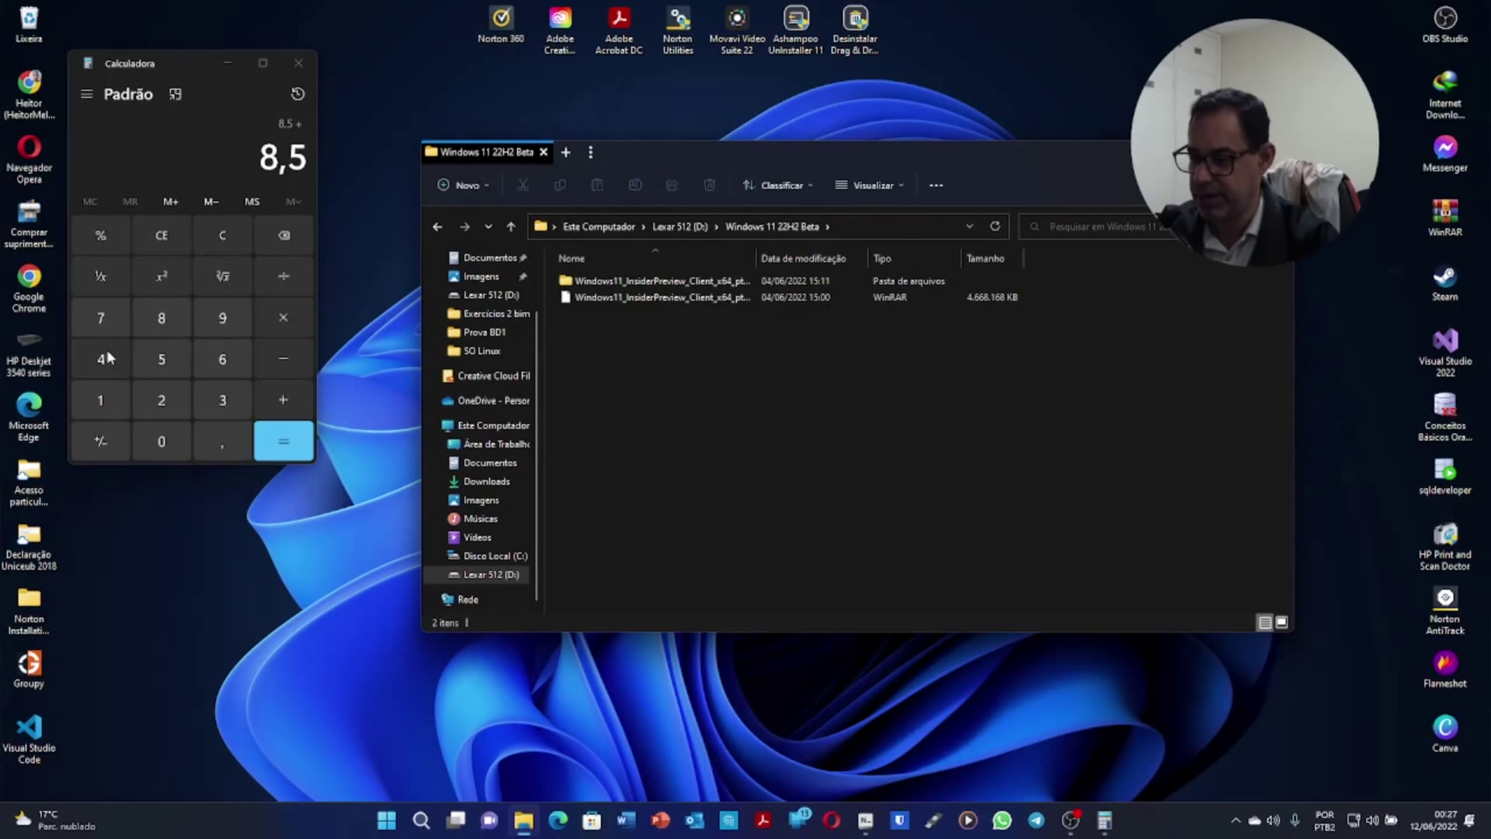
{"action": "left_click", "coordinate": [101, 360]}
{"action": "left_click", "coordinate": [226, 438]}
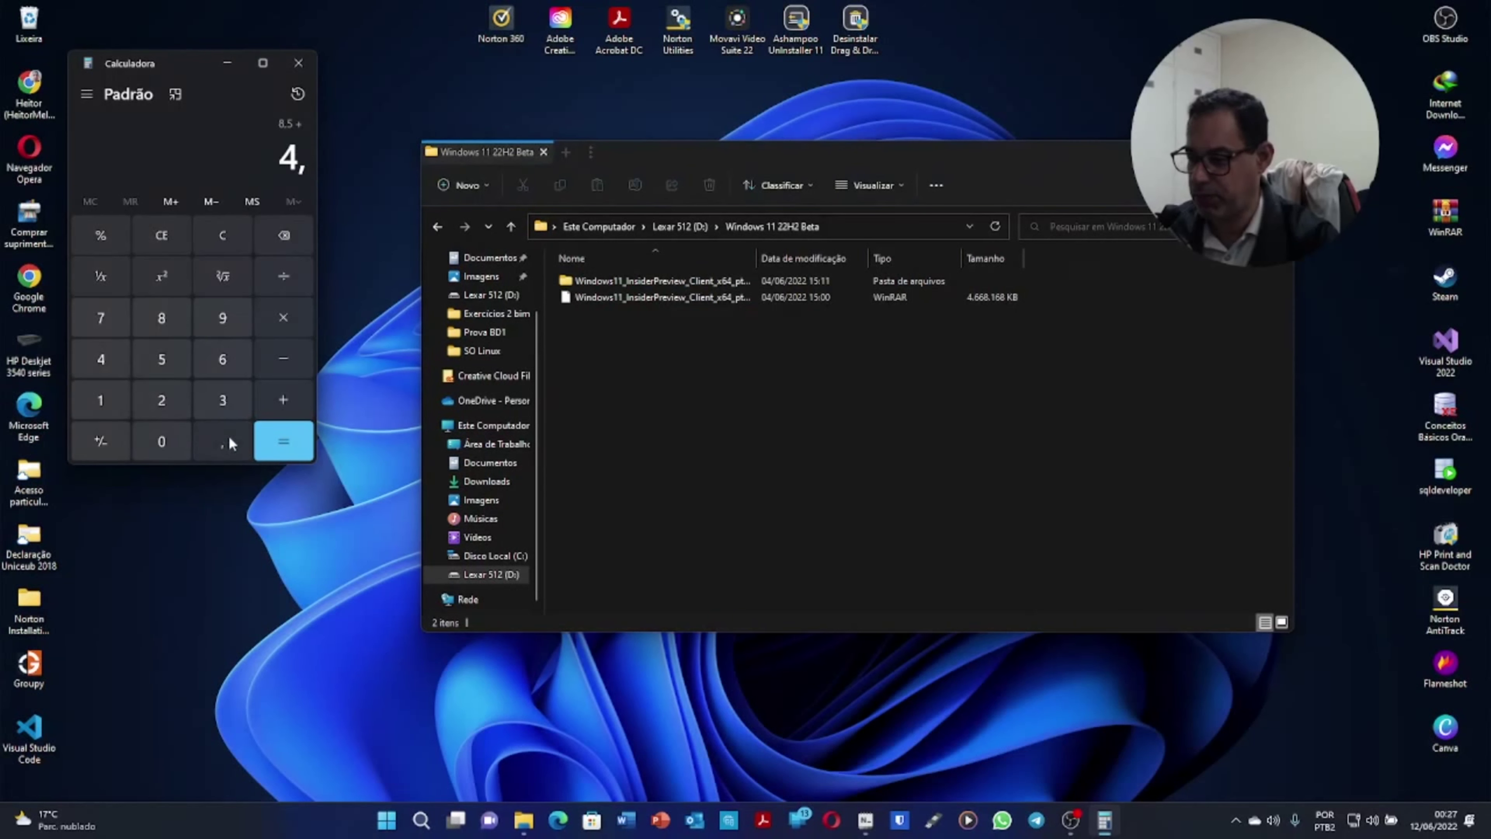
{"action": "left_click", "coordinate": [222, 359]}
{"action": "left_click", "coordinate": [290, 449]}
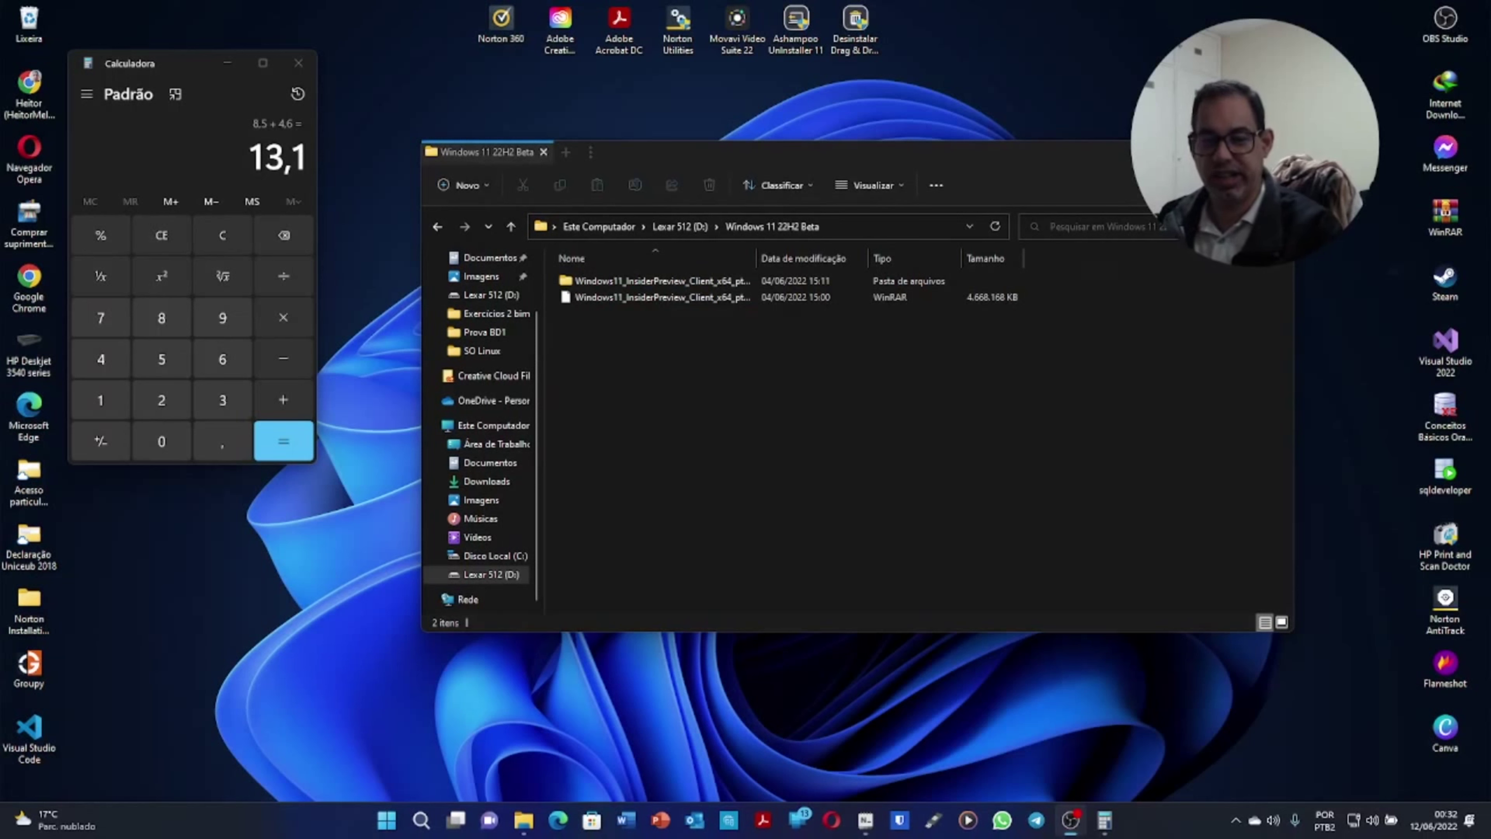
{"action": "left_click", "coordinate": [308, 63]}
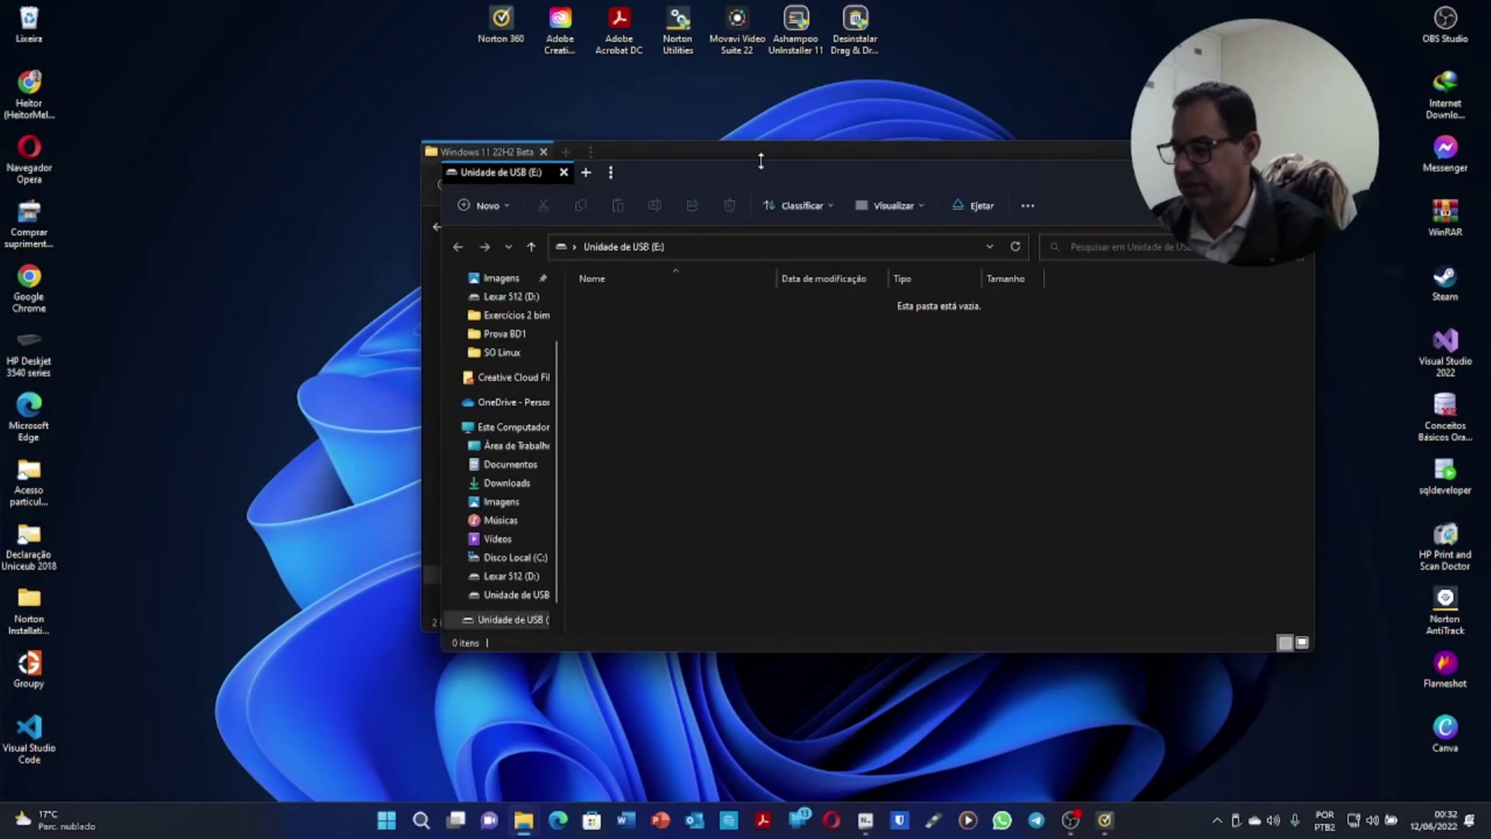
Step: Widen the navigation pane in the Unidade de USB (E:) window to show full drive names, and close that window
{"action": "left_click_drag", "start_coordinate": [1078, 184], "coordinate": [1058, 147]}
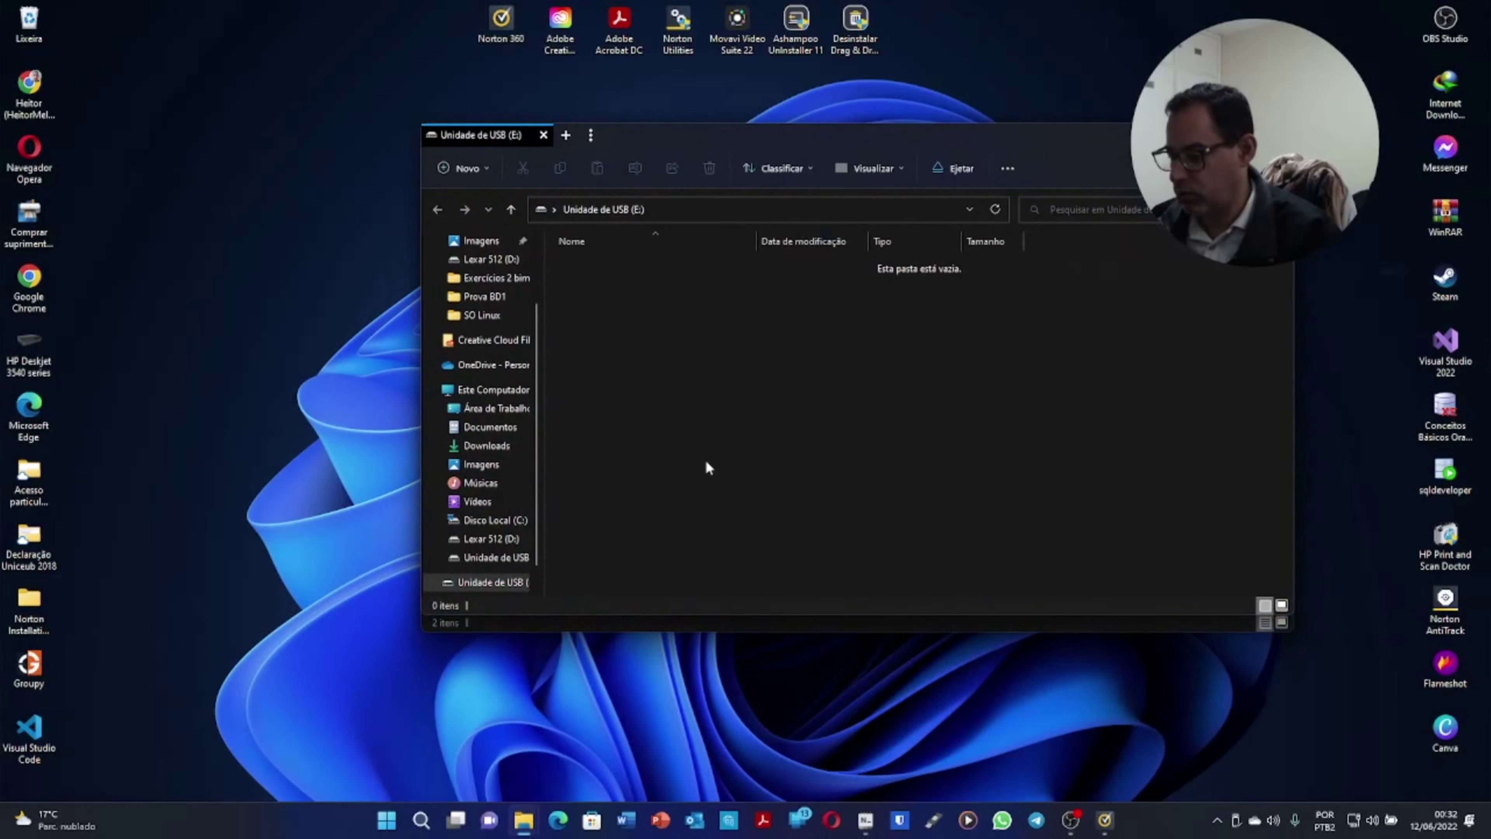
{"action": "scroll", "coordinate": [536, 499], "scroll_direction": "down", "scroll_amount": 1}
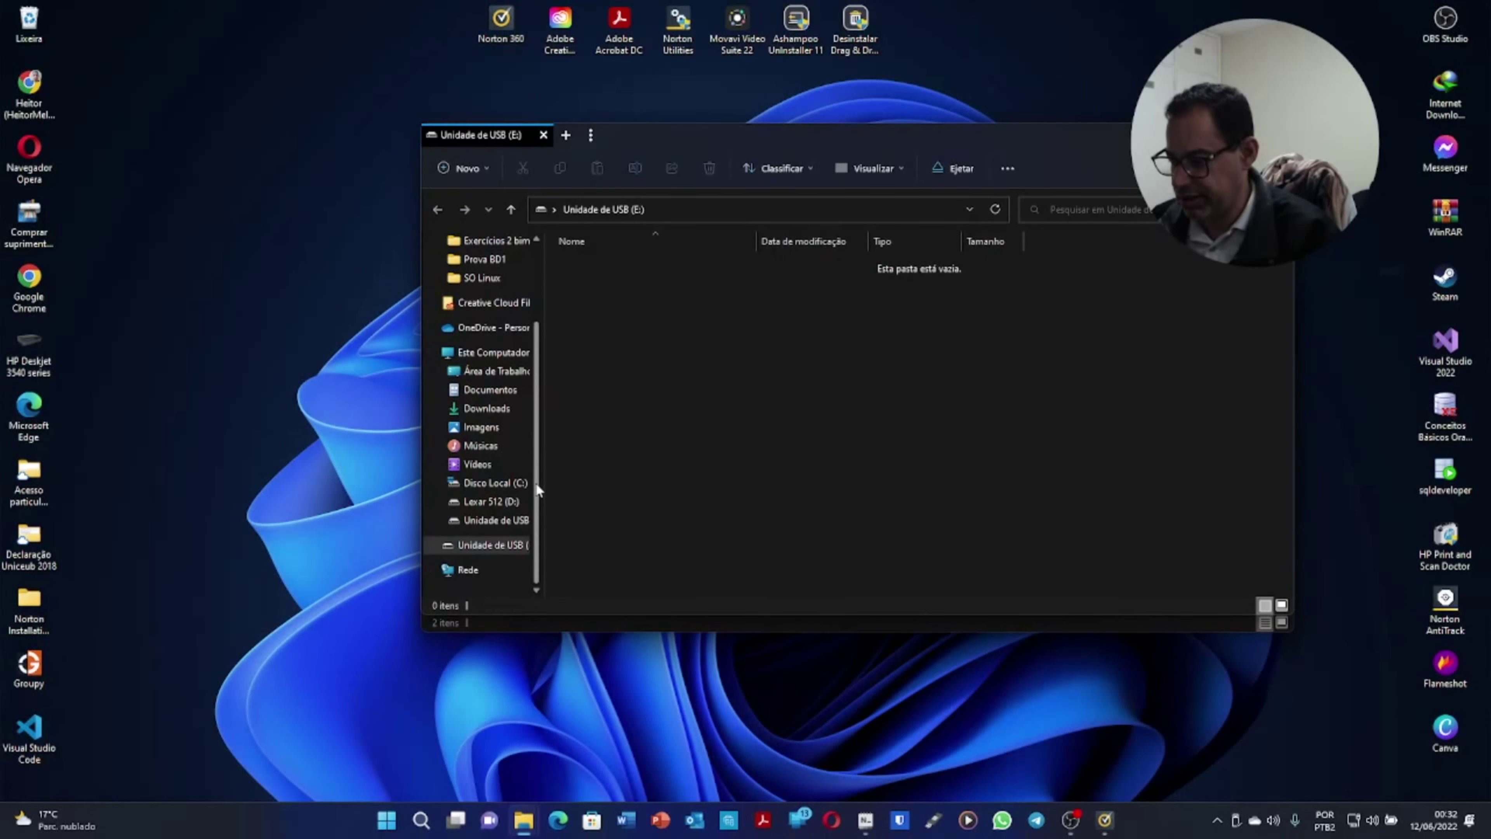
{"action": "left_click_drag", "start_coordinate": [537, 487], "coordinate": [582, 488]}
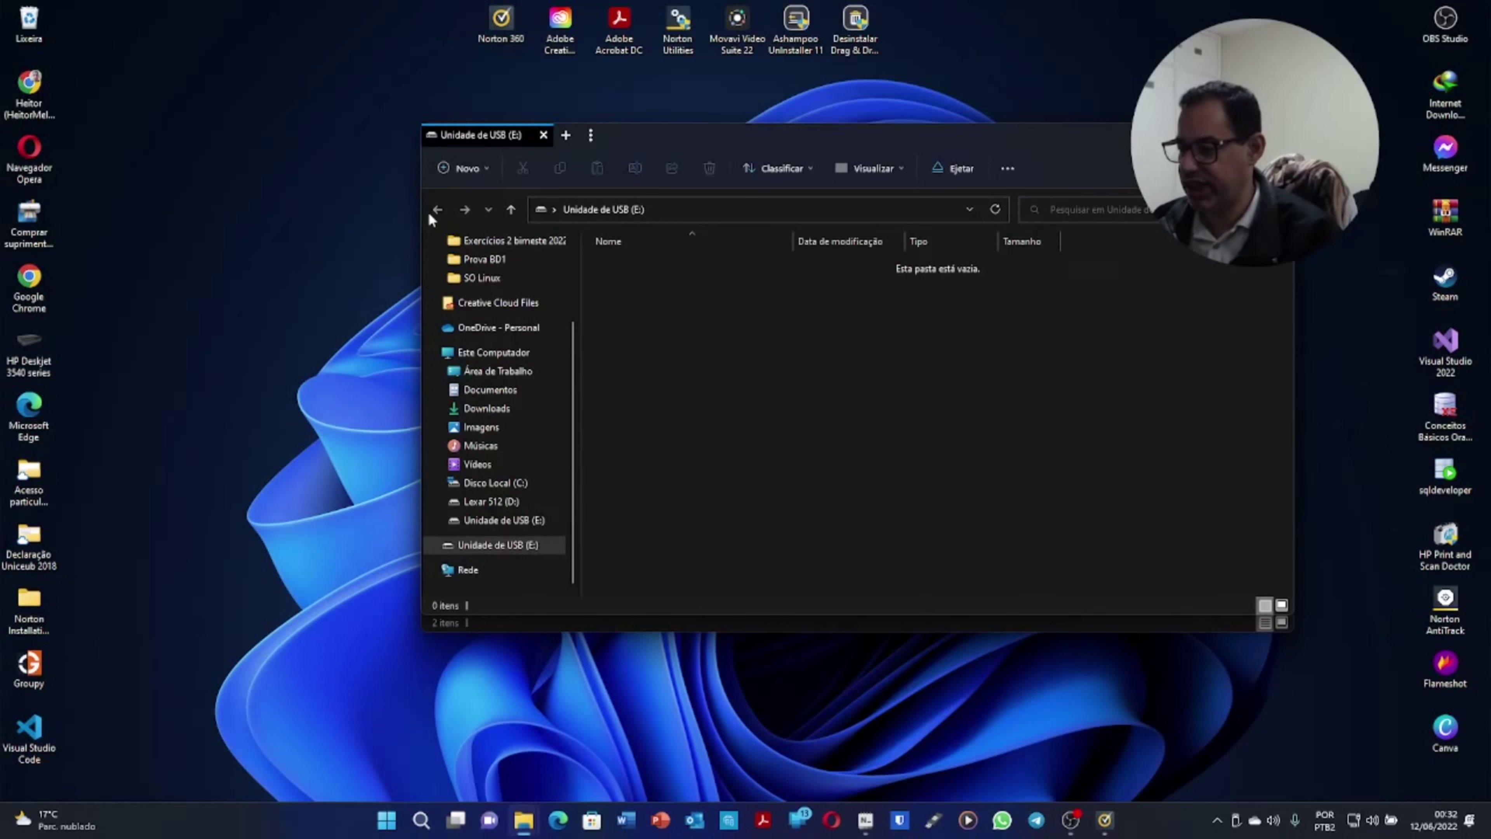
{"action": "left_click_drag", "start_coordinate": [843, 134], "coordinate": [679, 144]}
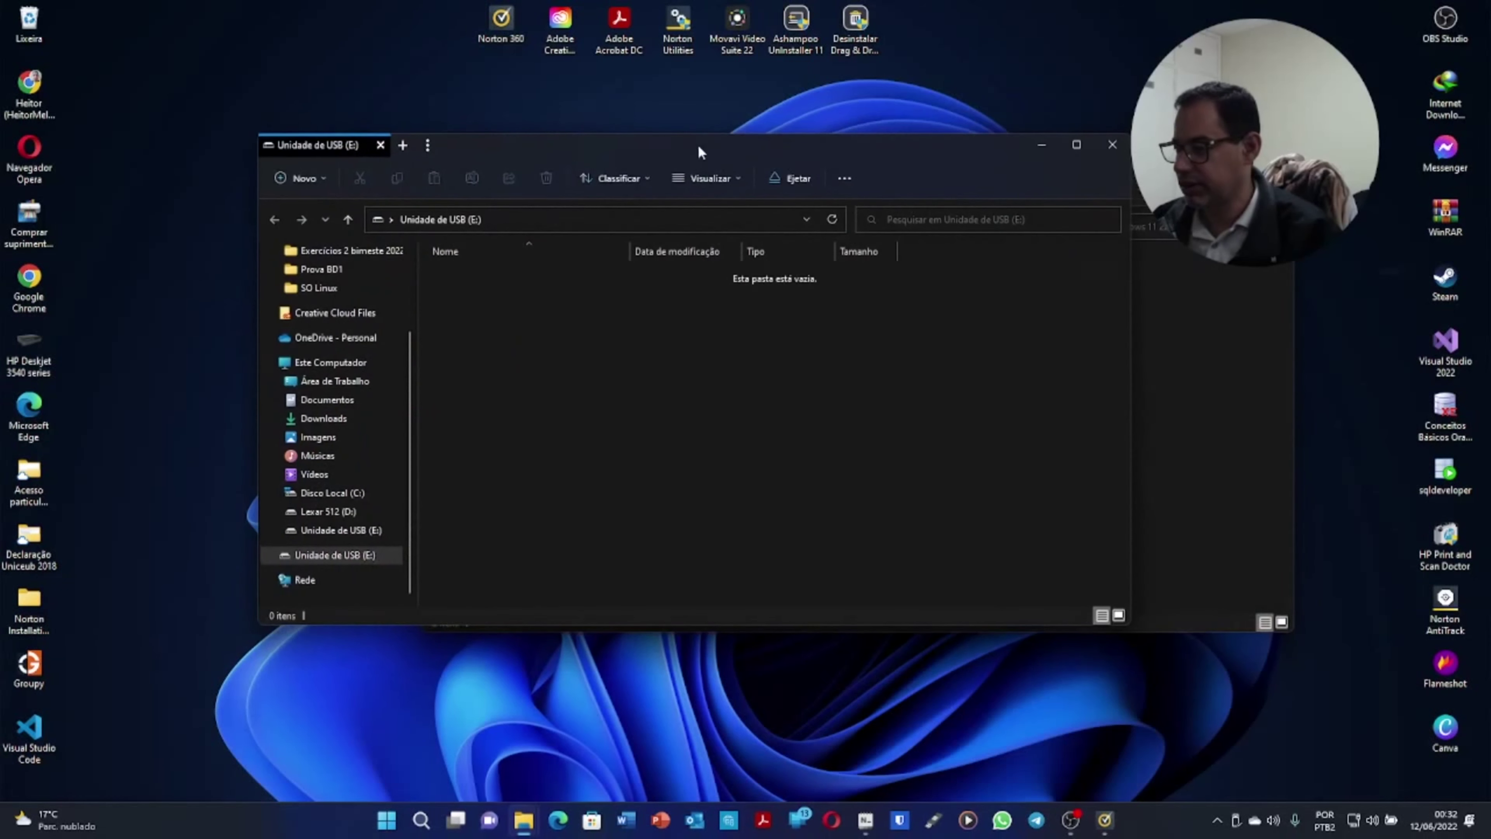
{"action": "left_click", "coordinate": [1111, 145]}
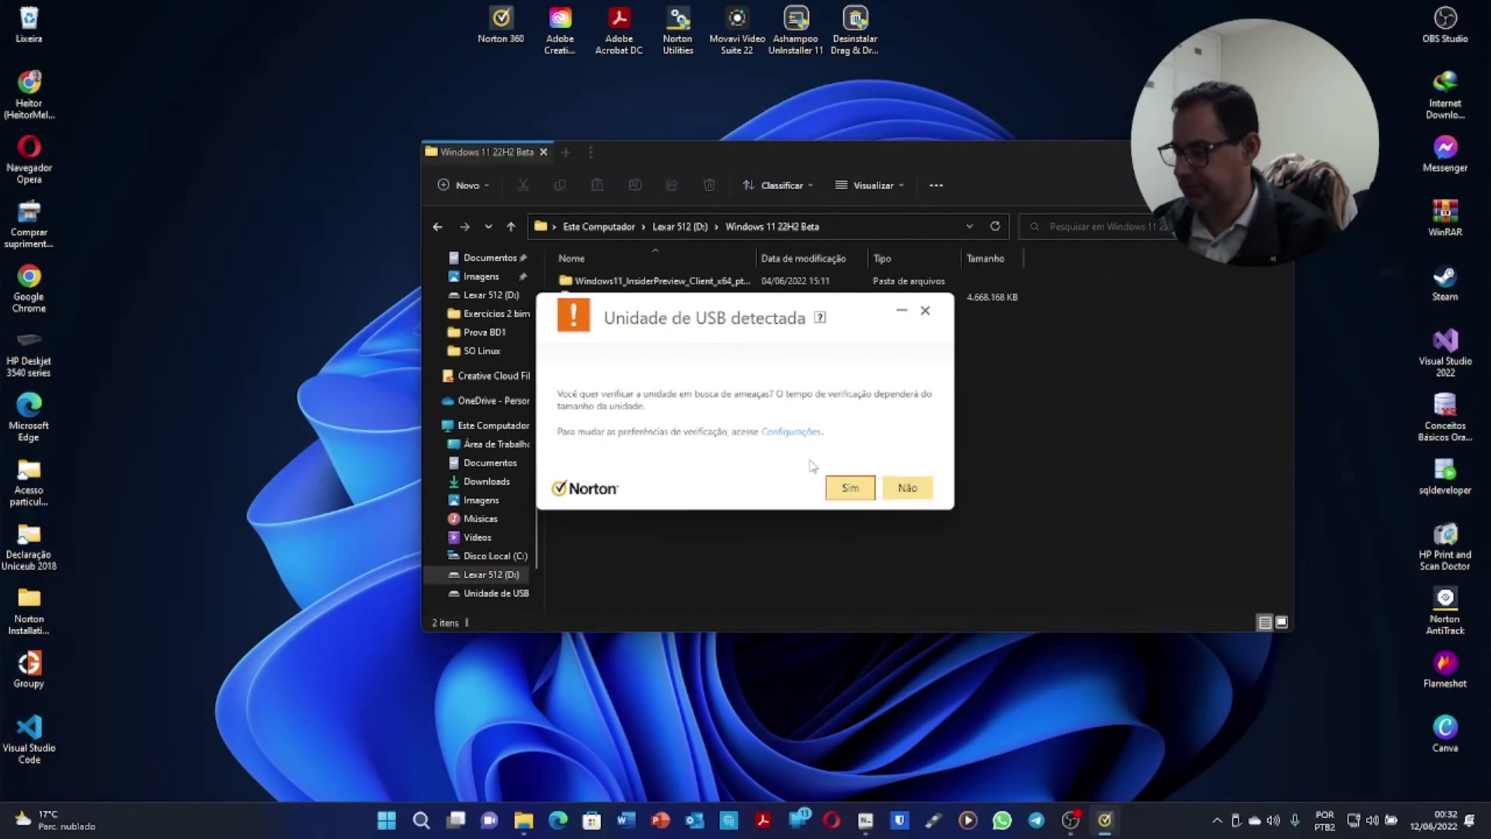
Step: Decline the Norton threat scan of the USB drive and return to the root of Lexar 512 (D:)
{"action": "left_click", "coordinate": [907, 491]}
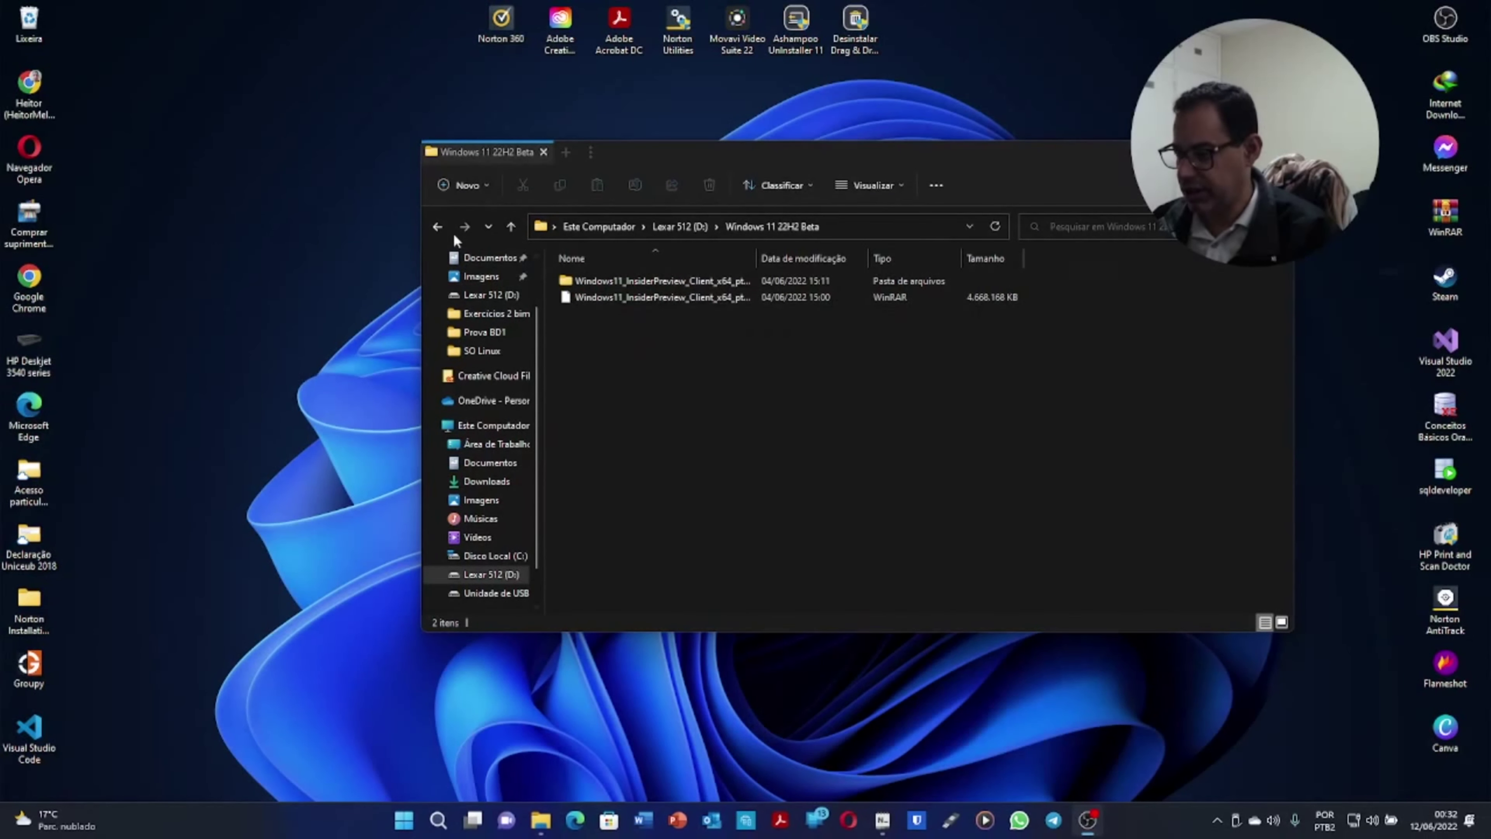
{"action": "left_click", "coordinate": [437, 227]}
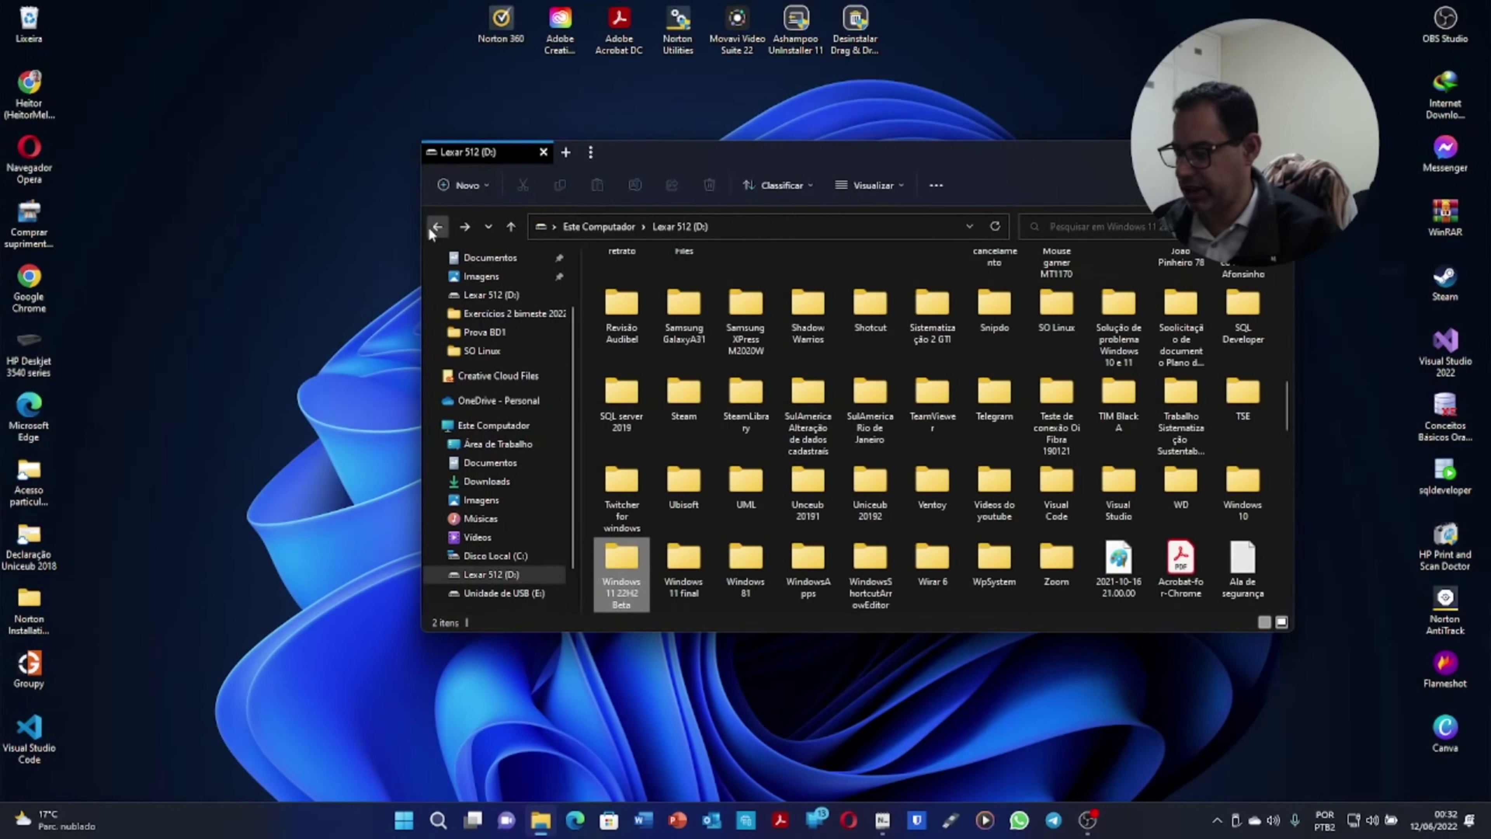
Step: Go up to Este Computador, reopen the Lexar 512 (D:) drive and open its Ventoy folder
{"action": "left_click", "coordinate": [436, 227]}
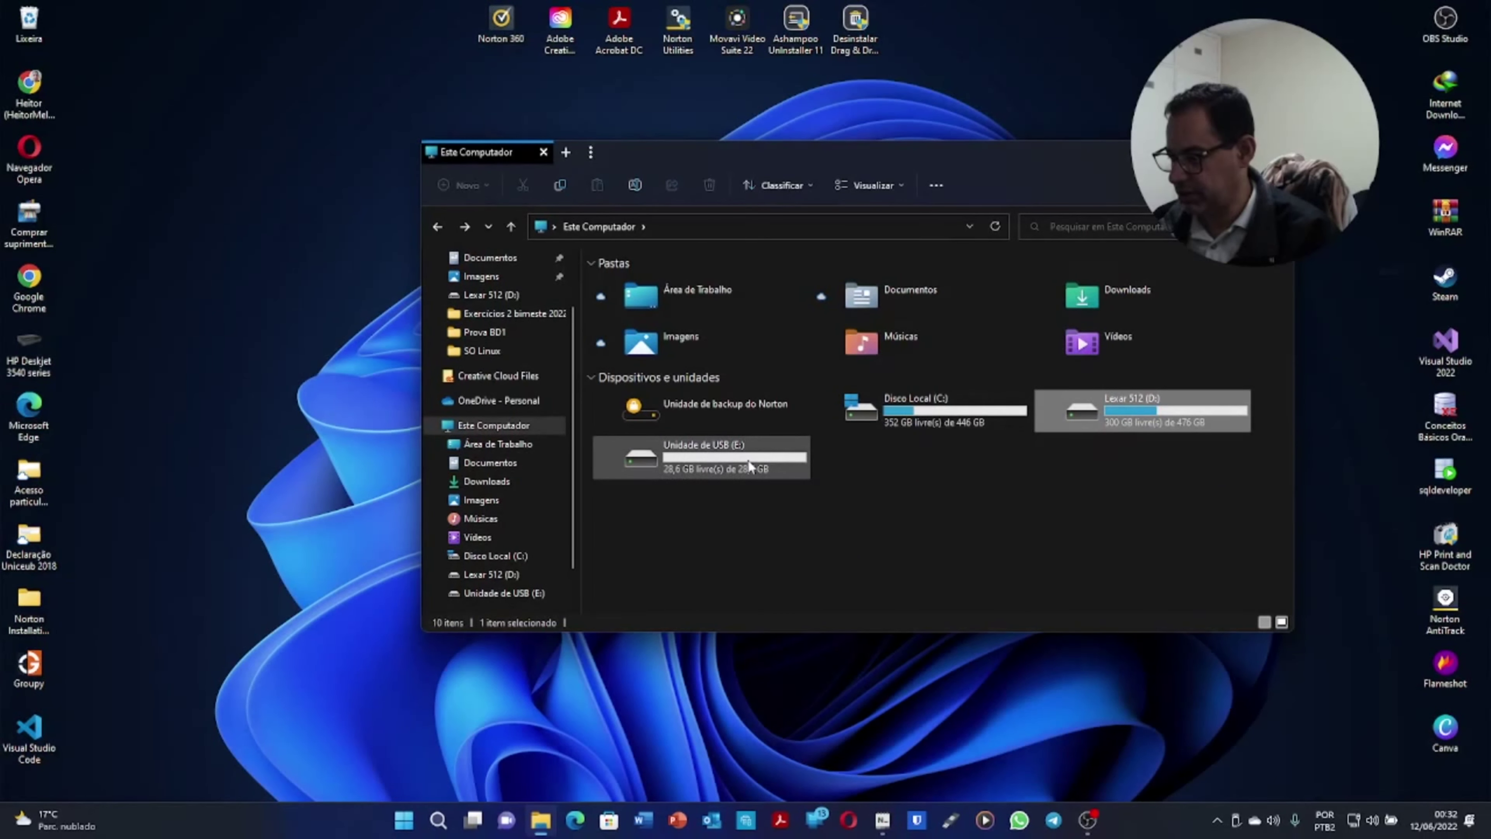
{"action": "double_click", "coordinate": [1107, 418]}
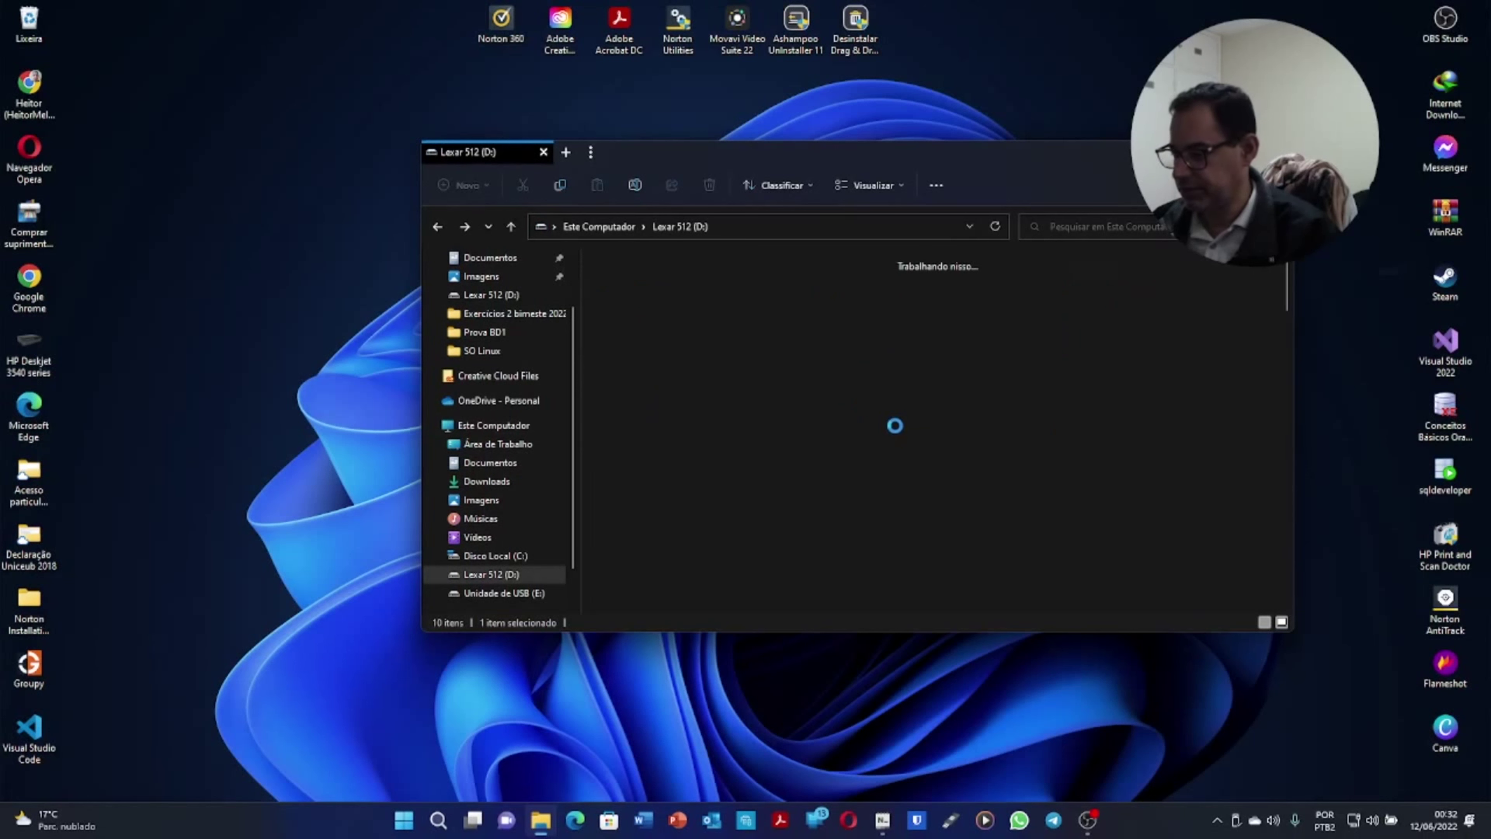
{"action": "left_click_drag", "start_coordinate": [1283, 292], "coordinate": [1288, 347]}
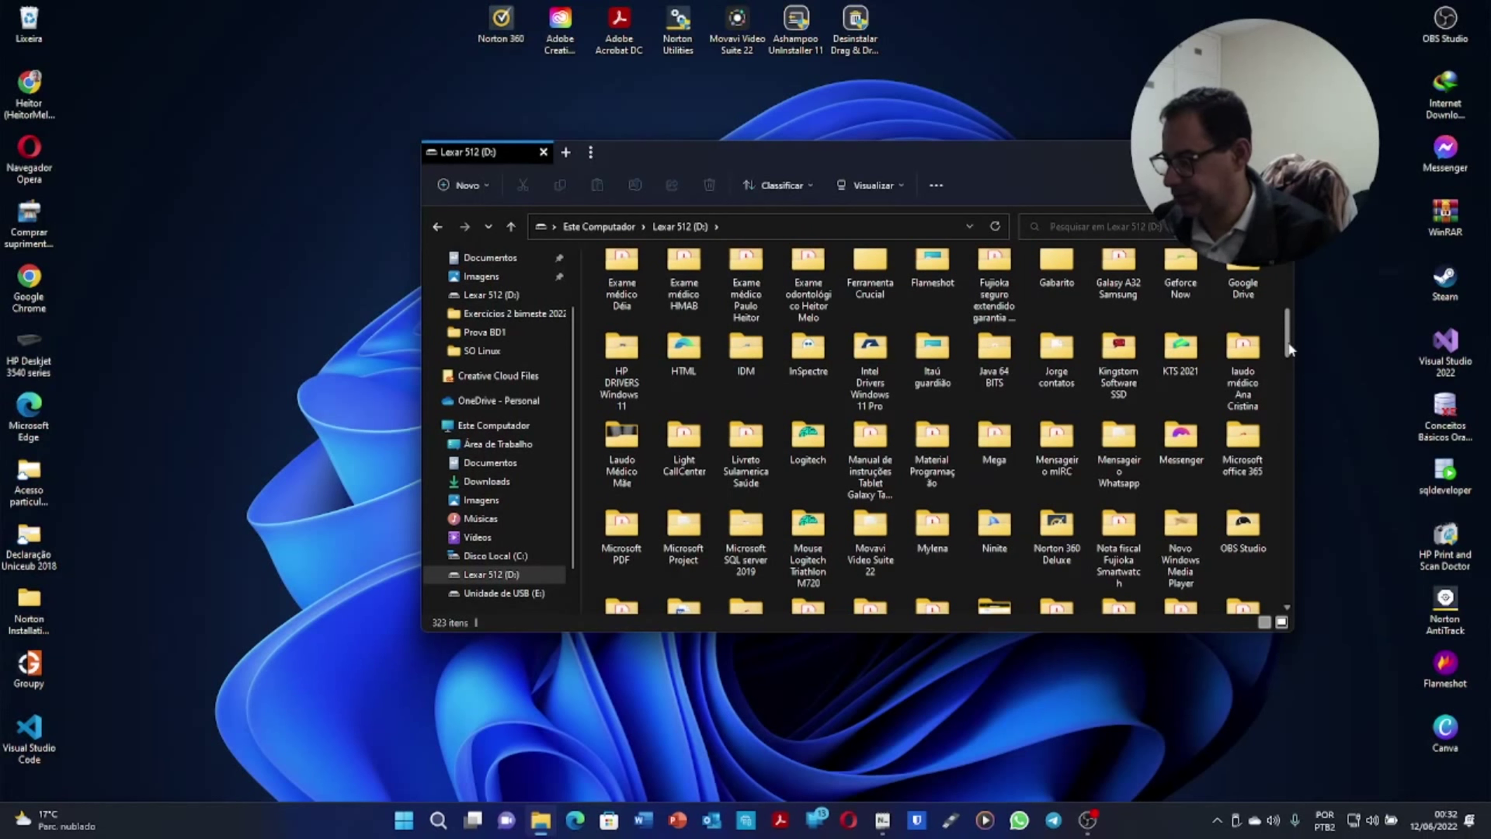
{"action": "left_click_drag", "start_coordinate": [1289, 348], "coordinate": [1276, 407]}
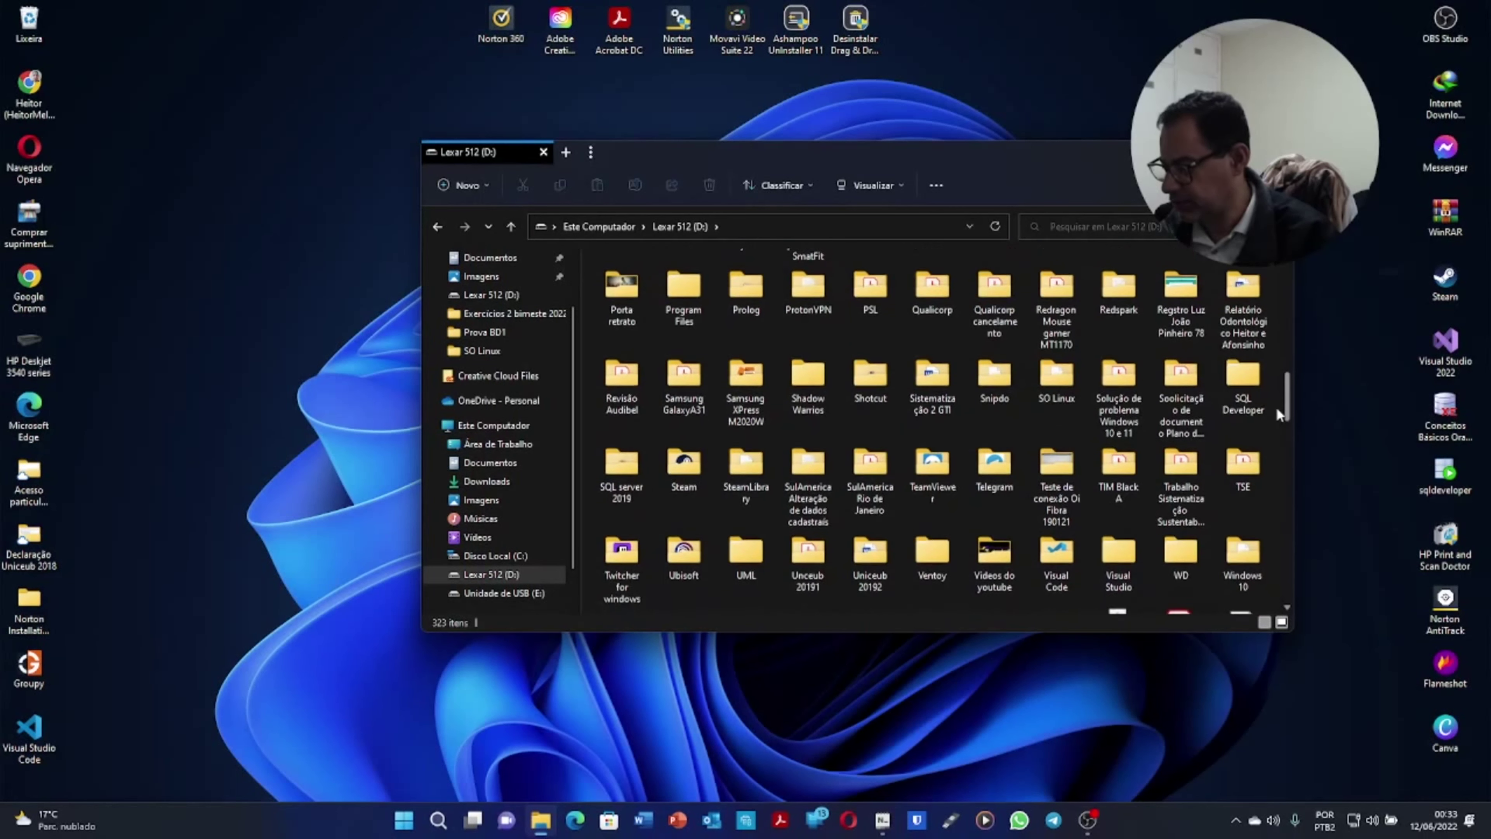
{"action": "double_click", "coordinate": [931, 542]}
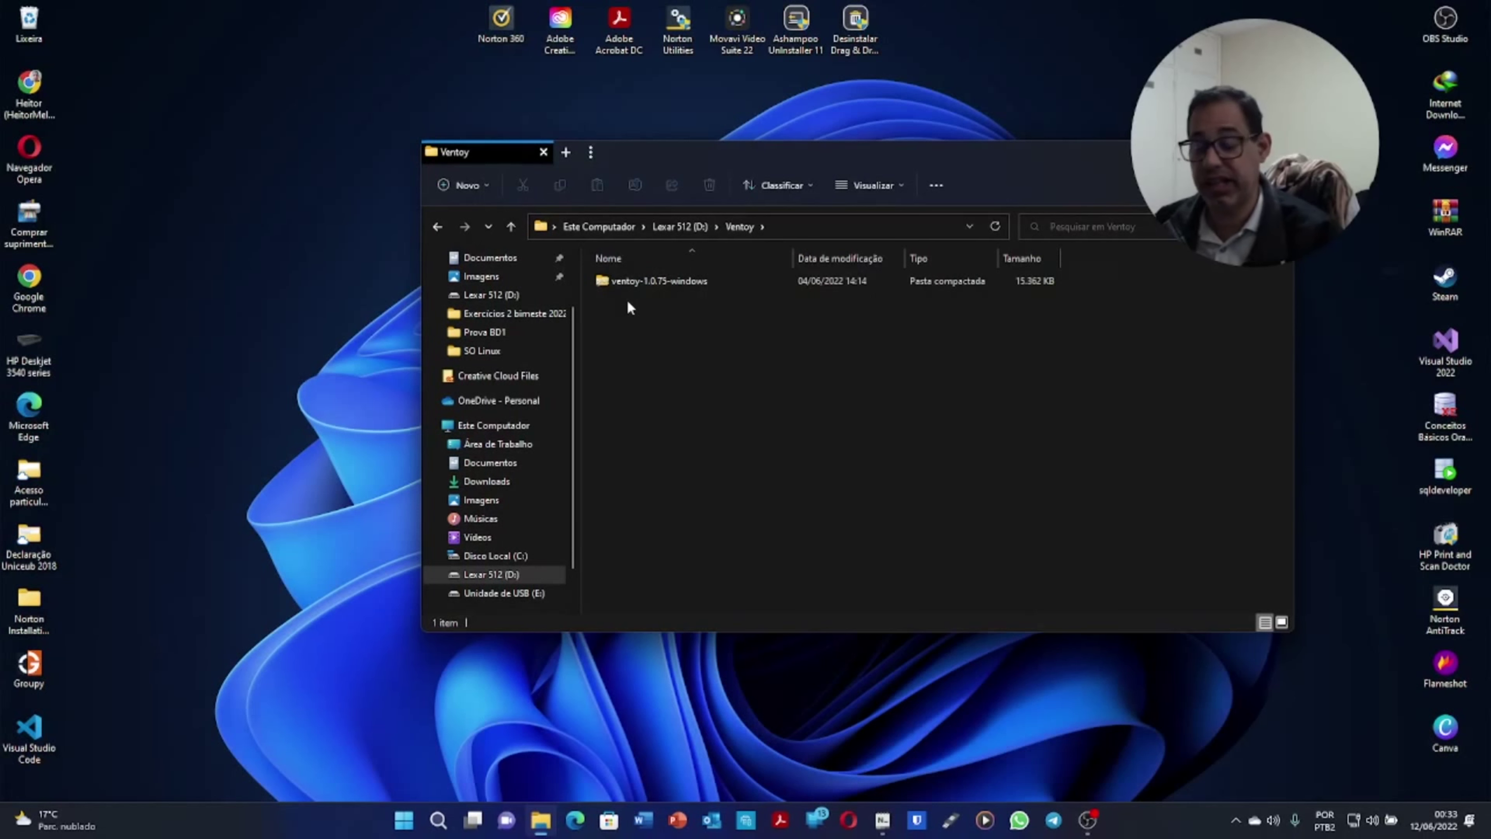
Step: Extract the ventoy-1.0.75-windows archive with WinRAR into a folder of the same name
{"action": "left_click", "coordinate": [647, 282]}
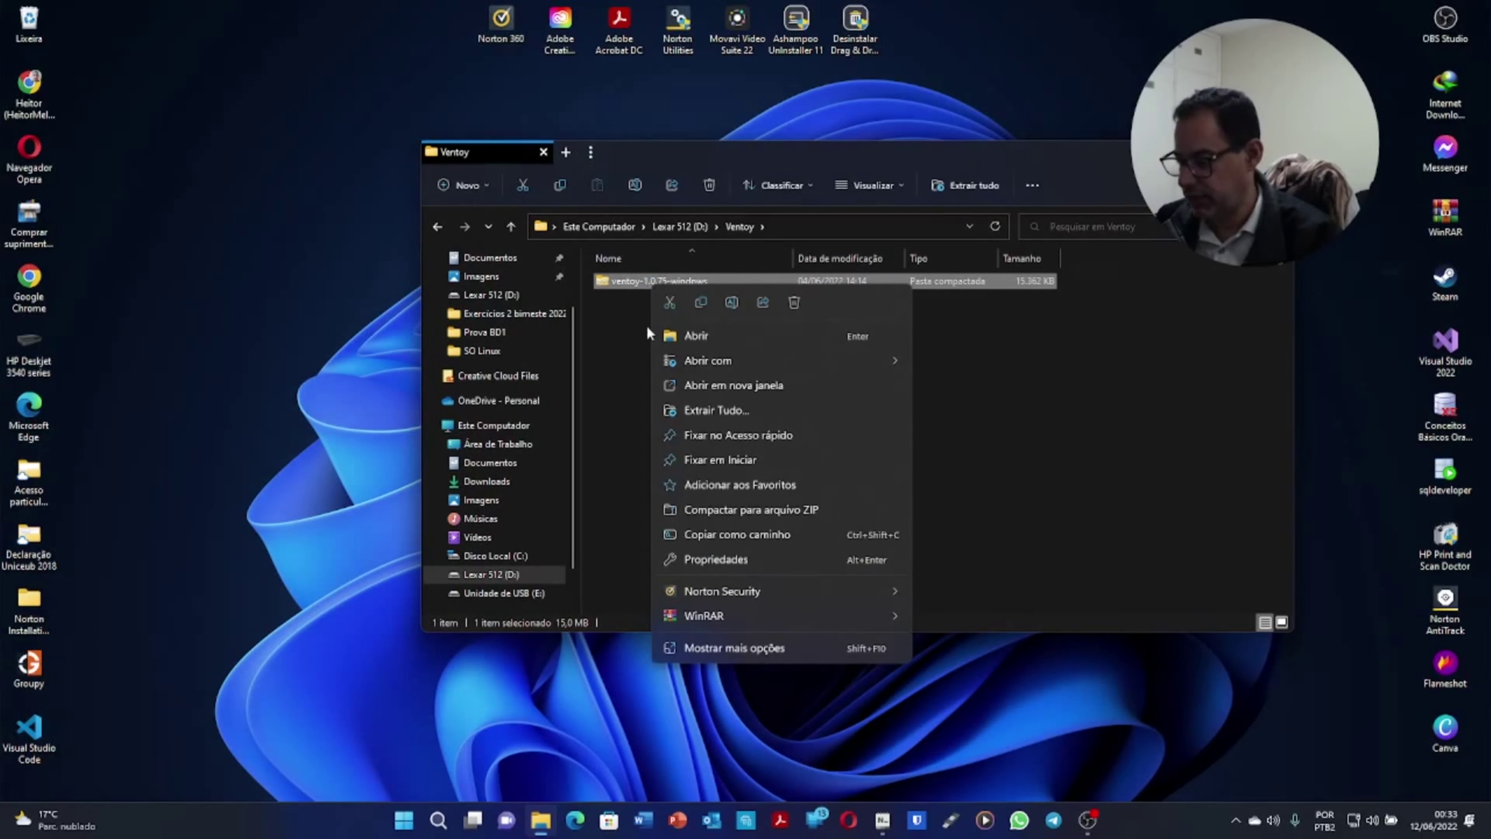
{"action": "mouse_move", "coordinate": [843, 616]}
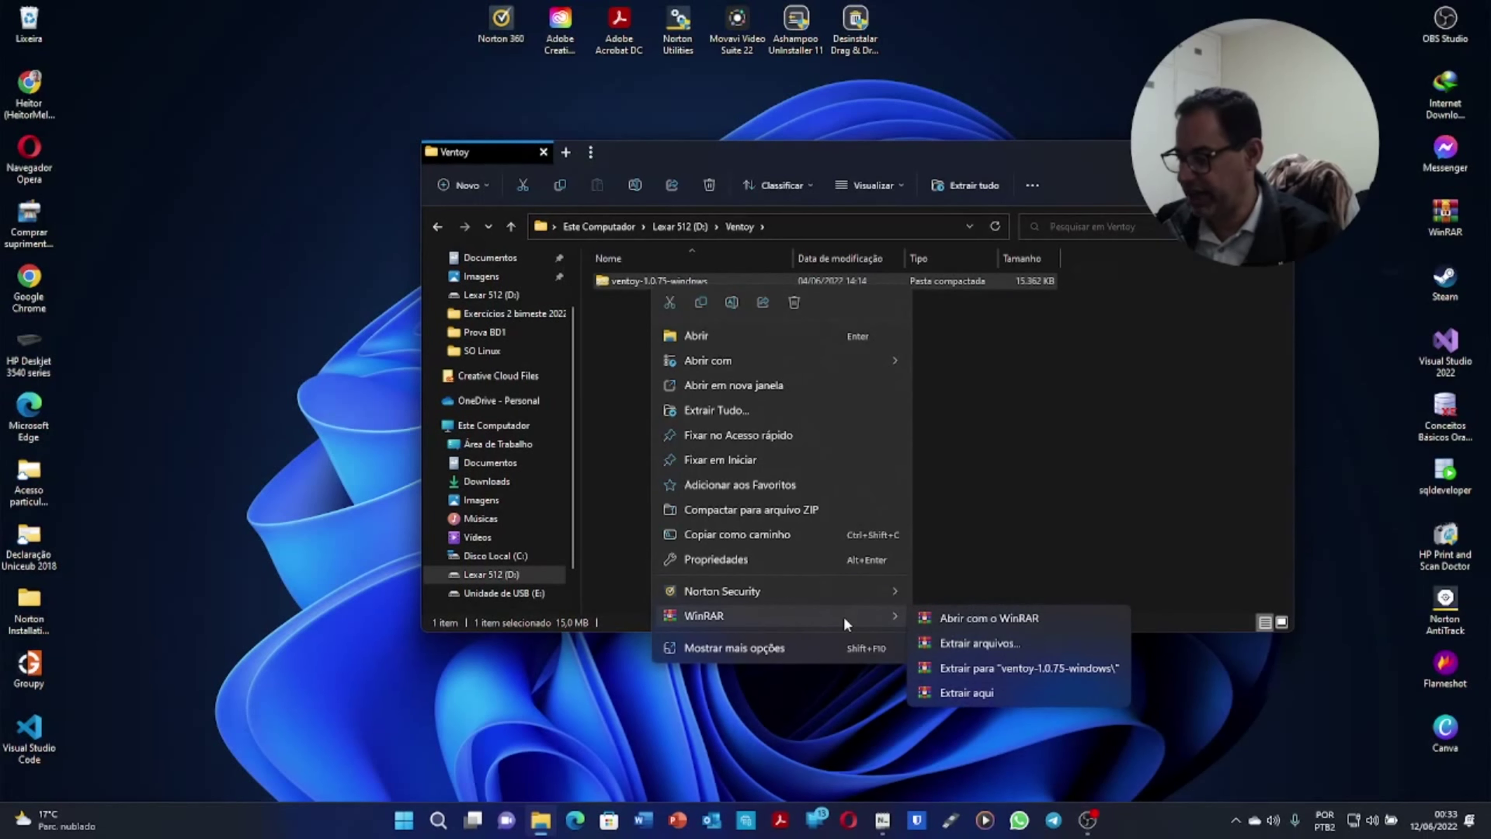
{"action": "left_click", "coordinate": [1034, 665]}
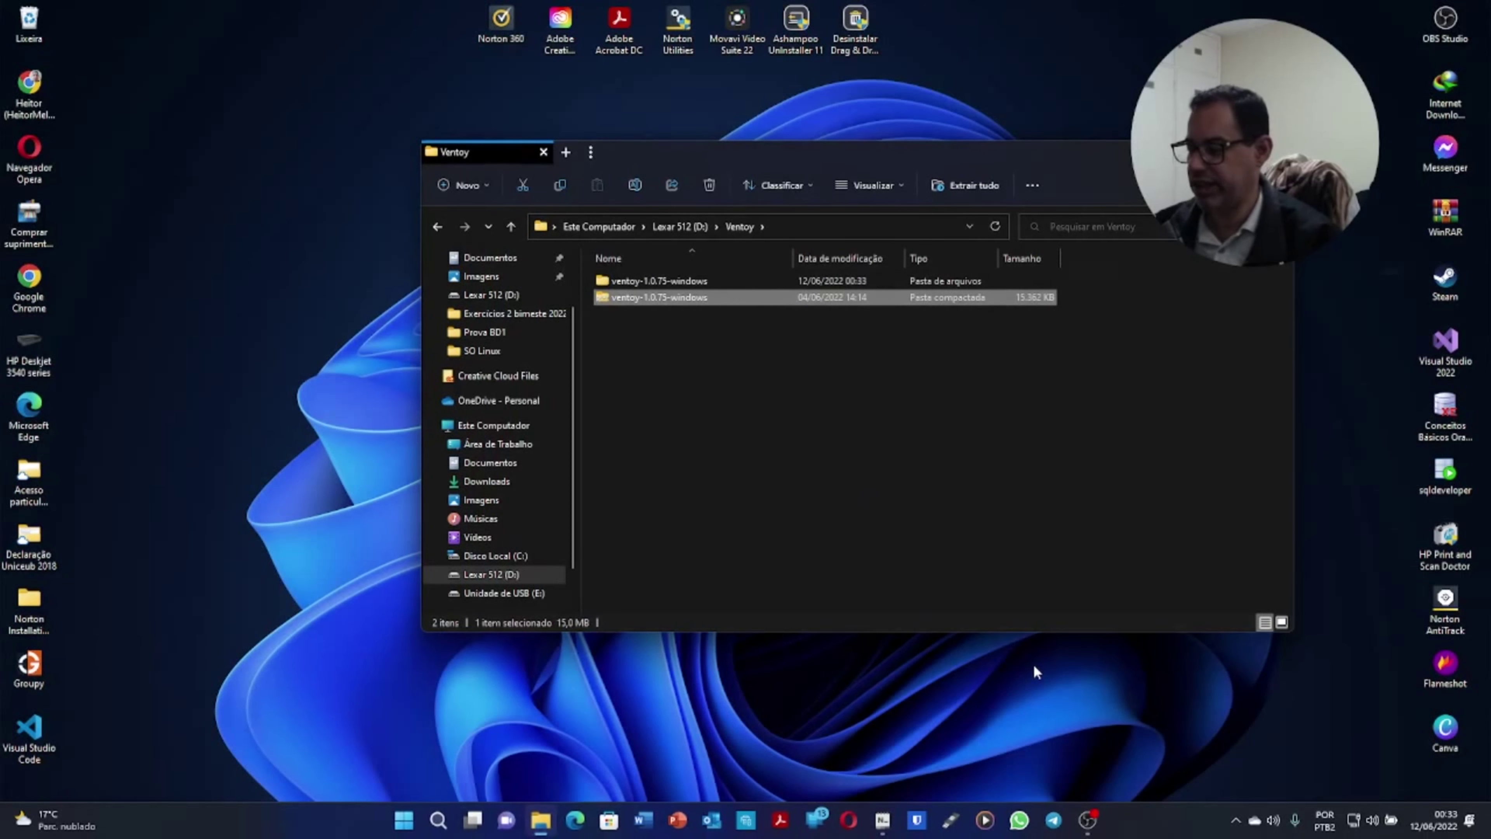
{"action": "left_click", "coordinate": [773, 530]}
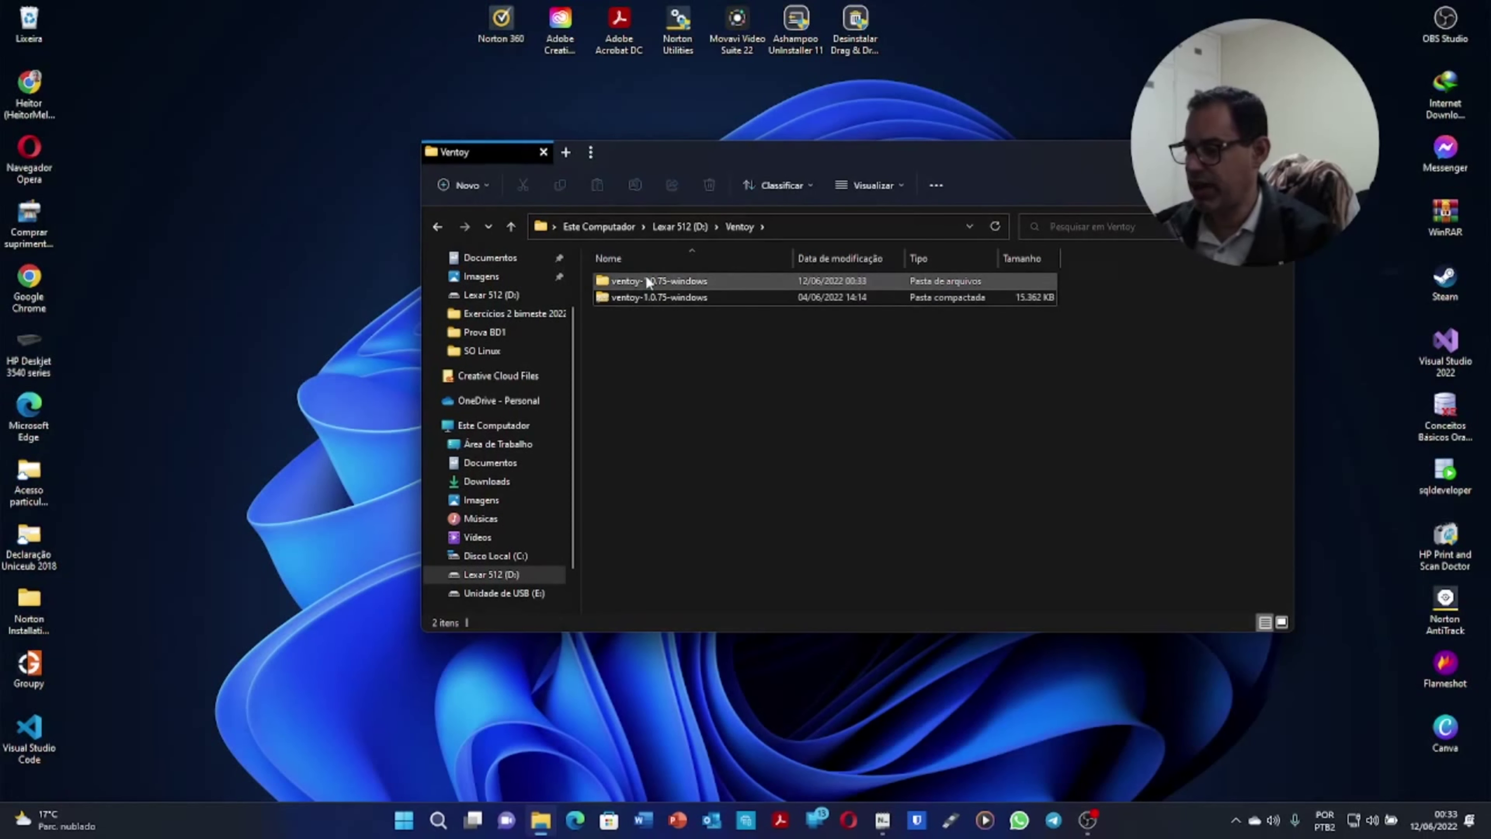
Step: Open the ventoy-1.0.75 folder inside the extracted ventoy-1.0.75-windows folder and run Ventoy2Disk
{"action": "double_click", "coordinate": [634, 285]}
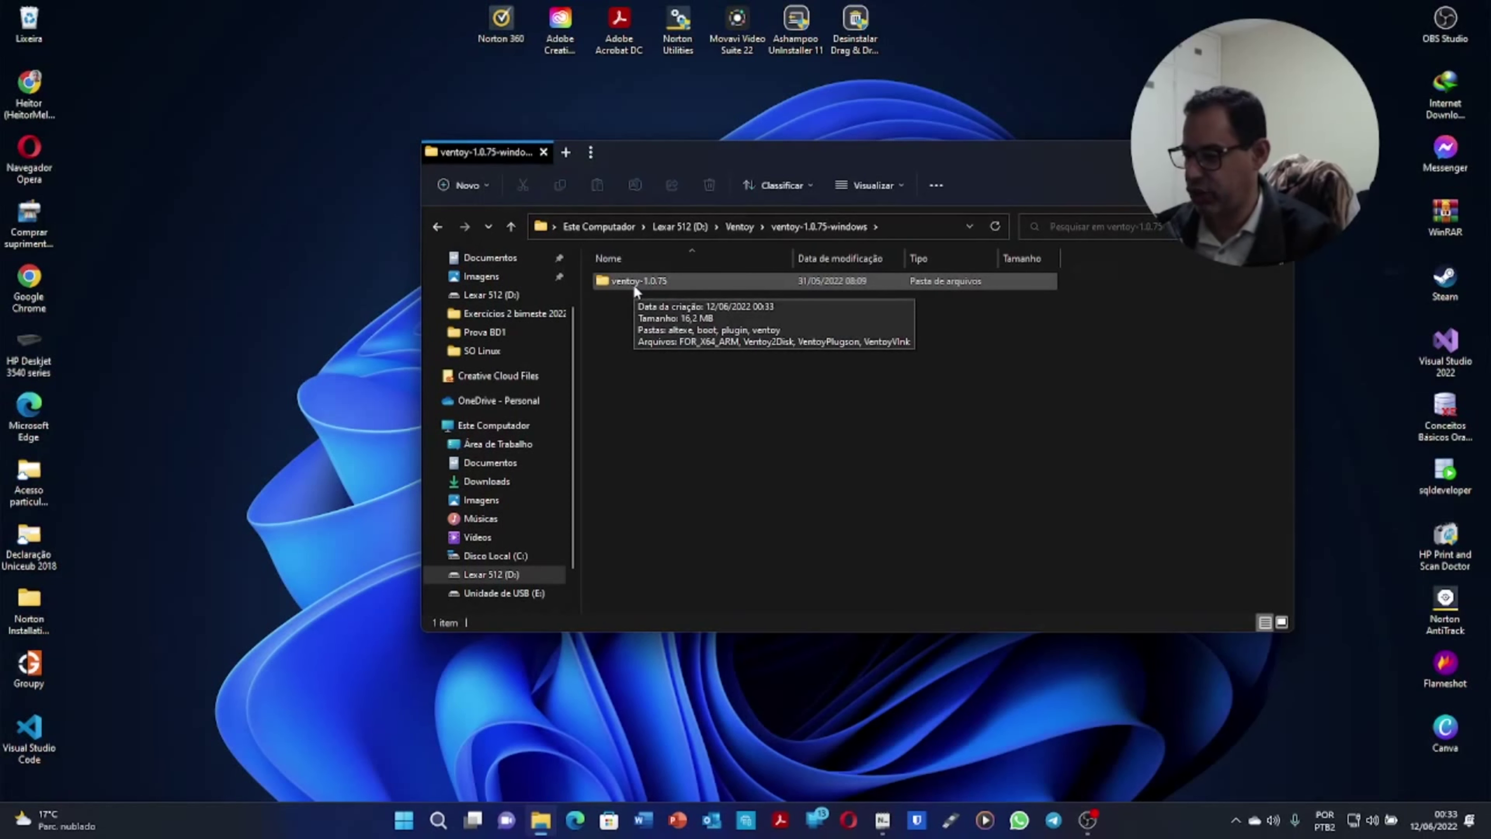
{"action": "double_click", "coordinate": [634, 284]}
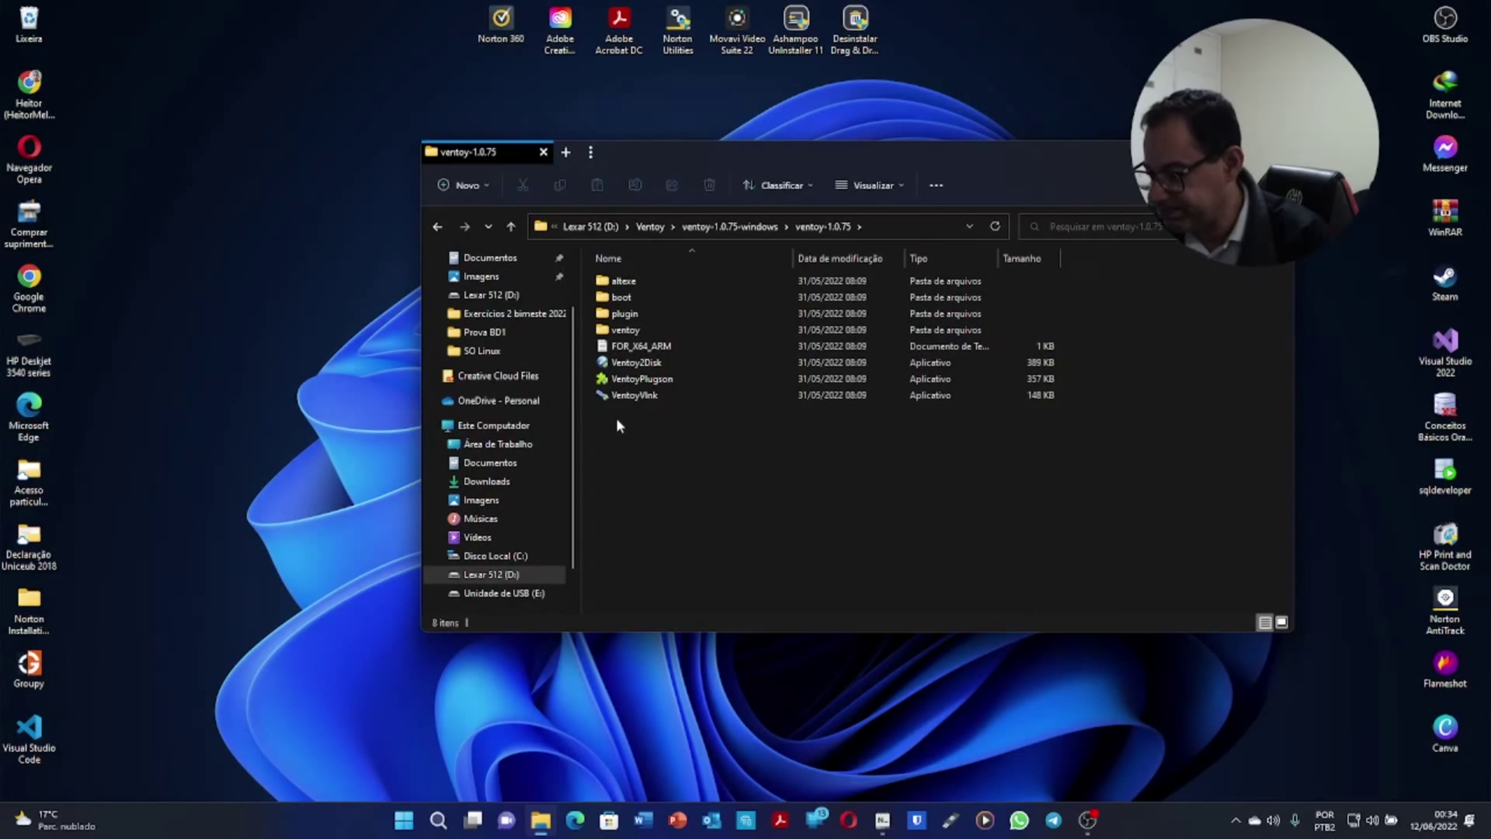
{"action": "double_click", "coordinate": [630, 360]}
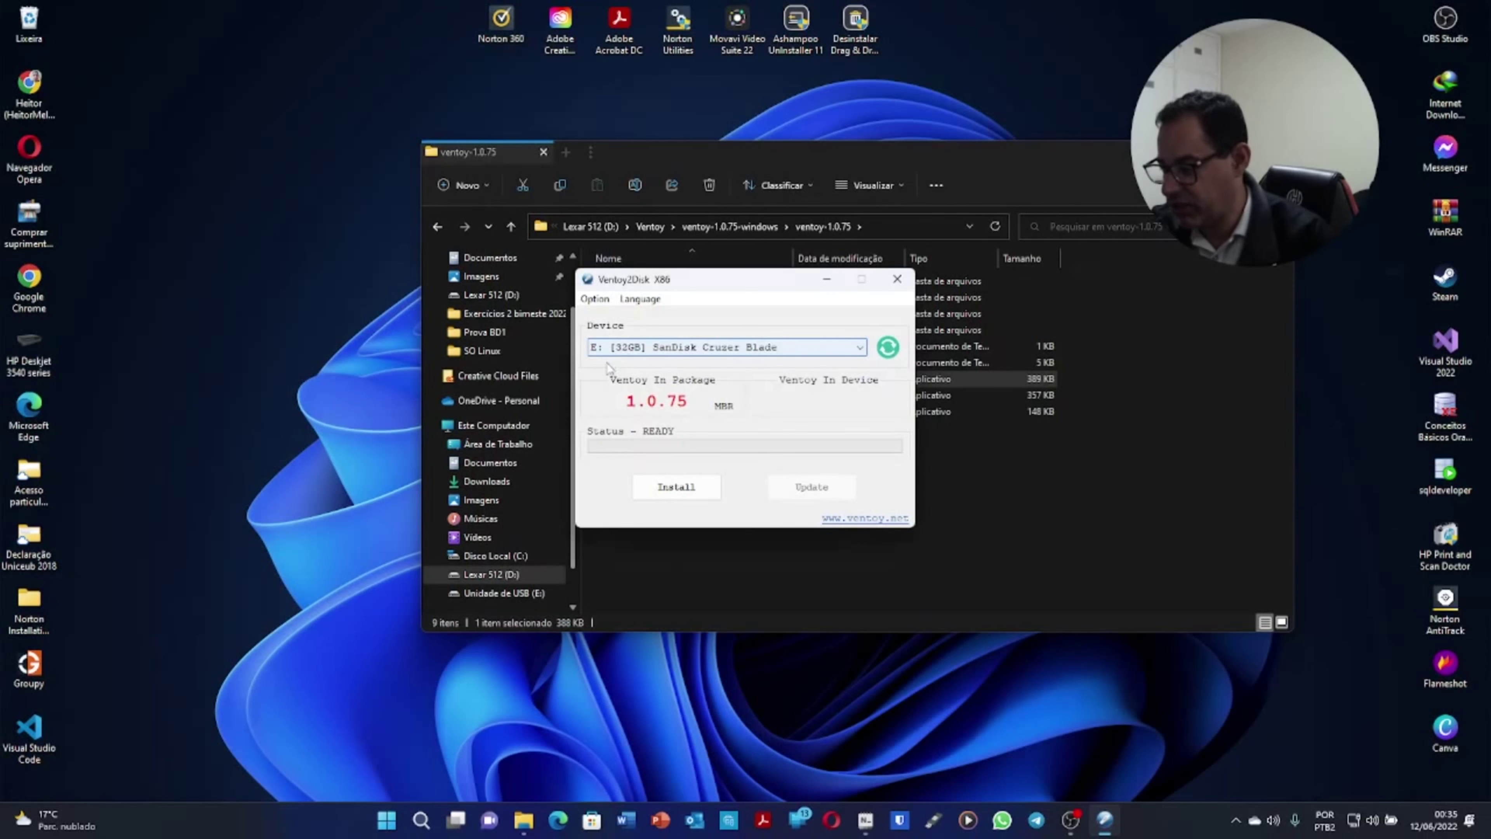
Step: Install Ventoy on the E: [32GB] SanDisk Cruzer Blade device, accepting both formatting warnings
{"action": "left_click", "coordinate": [665, 495]}
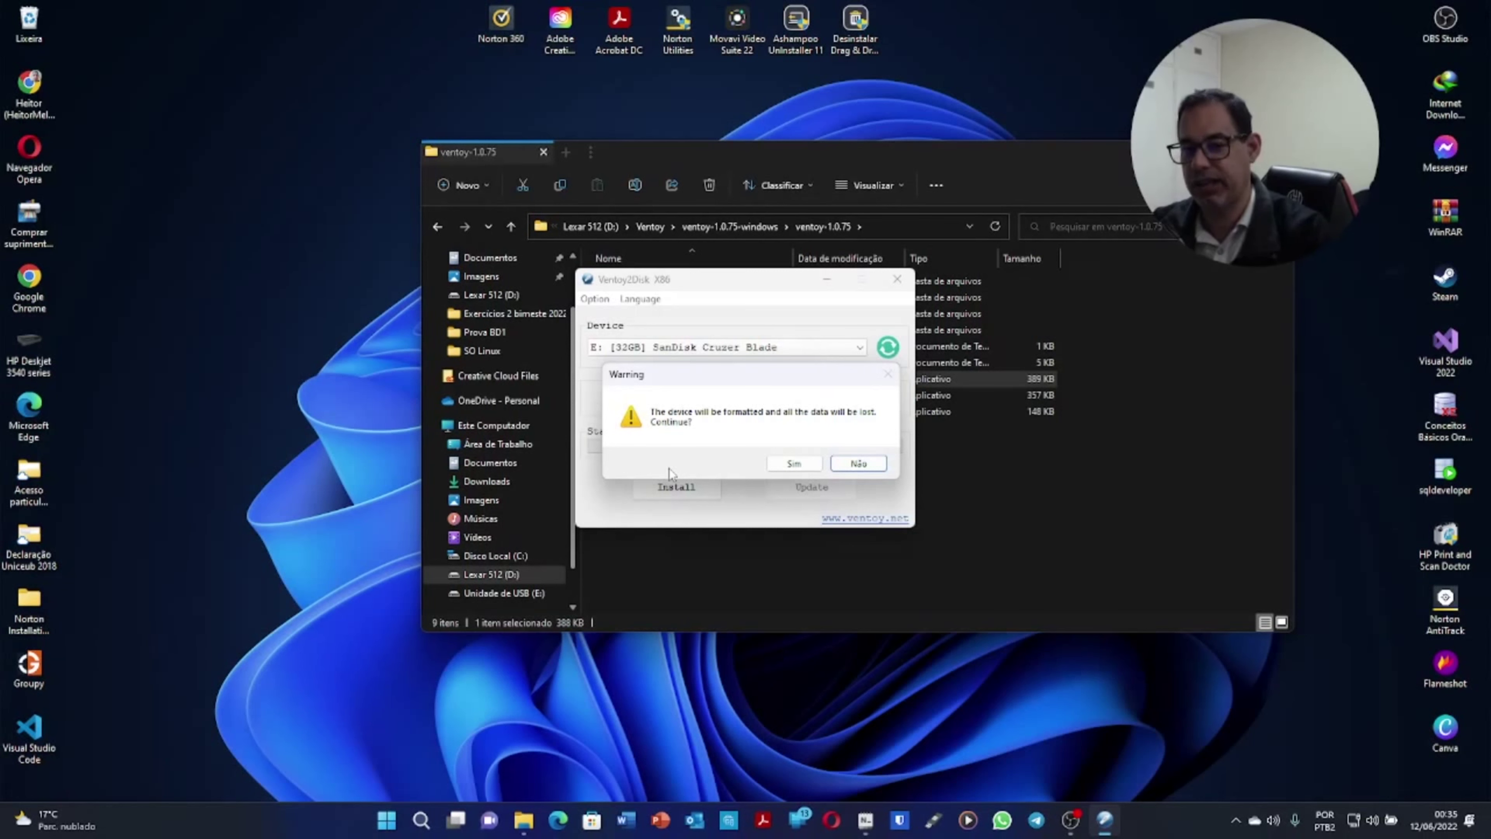
{"action": "left_click", "coordinate": [790, 465]}
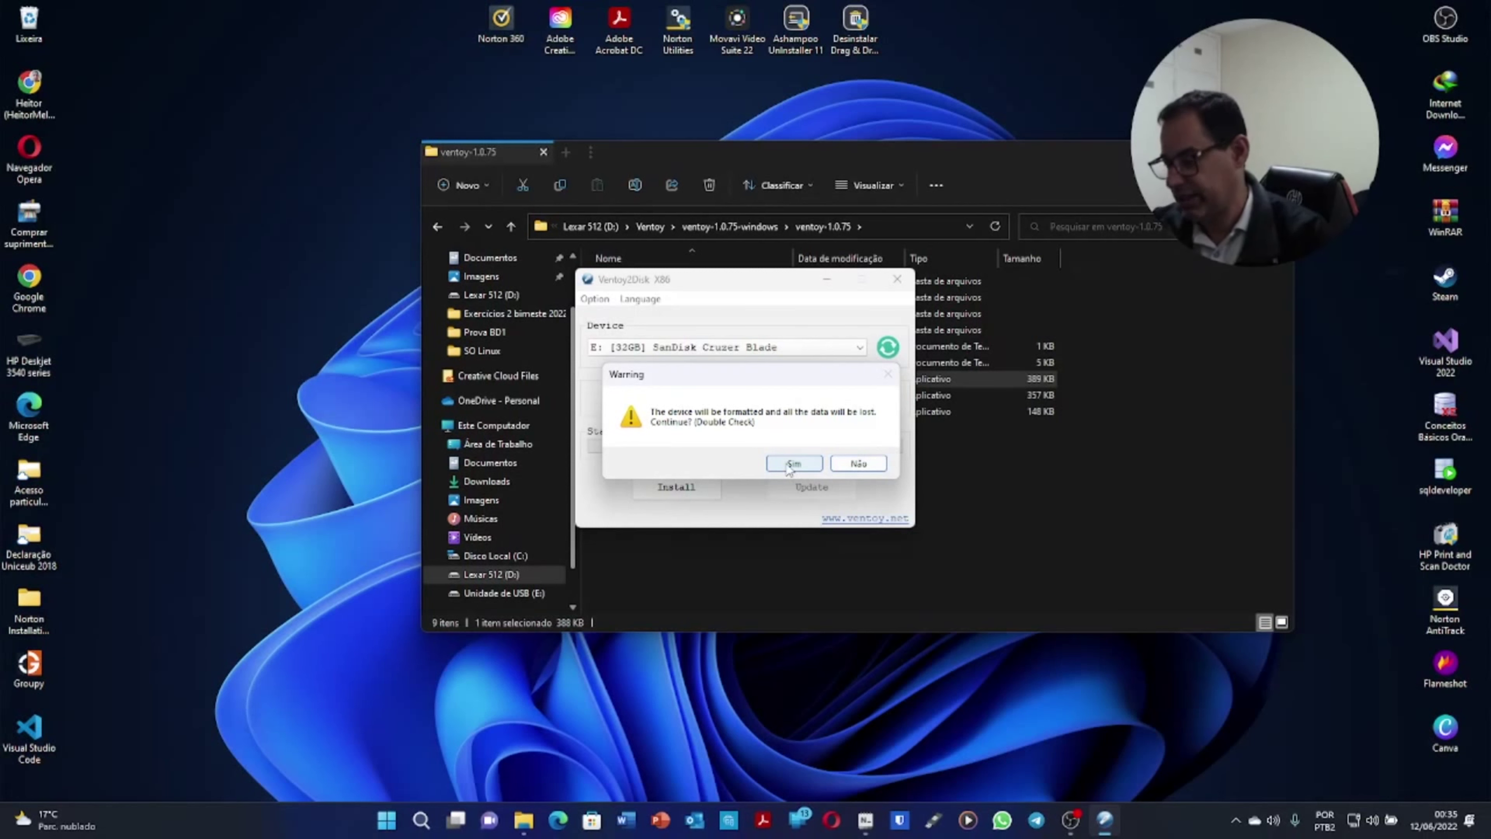
{"action": "left_click", "coordinate": [791, 464]}
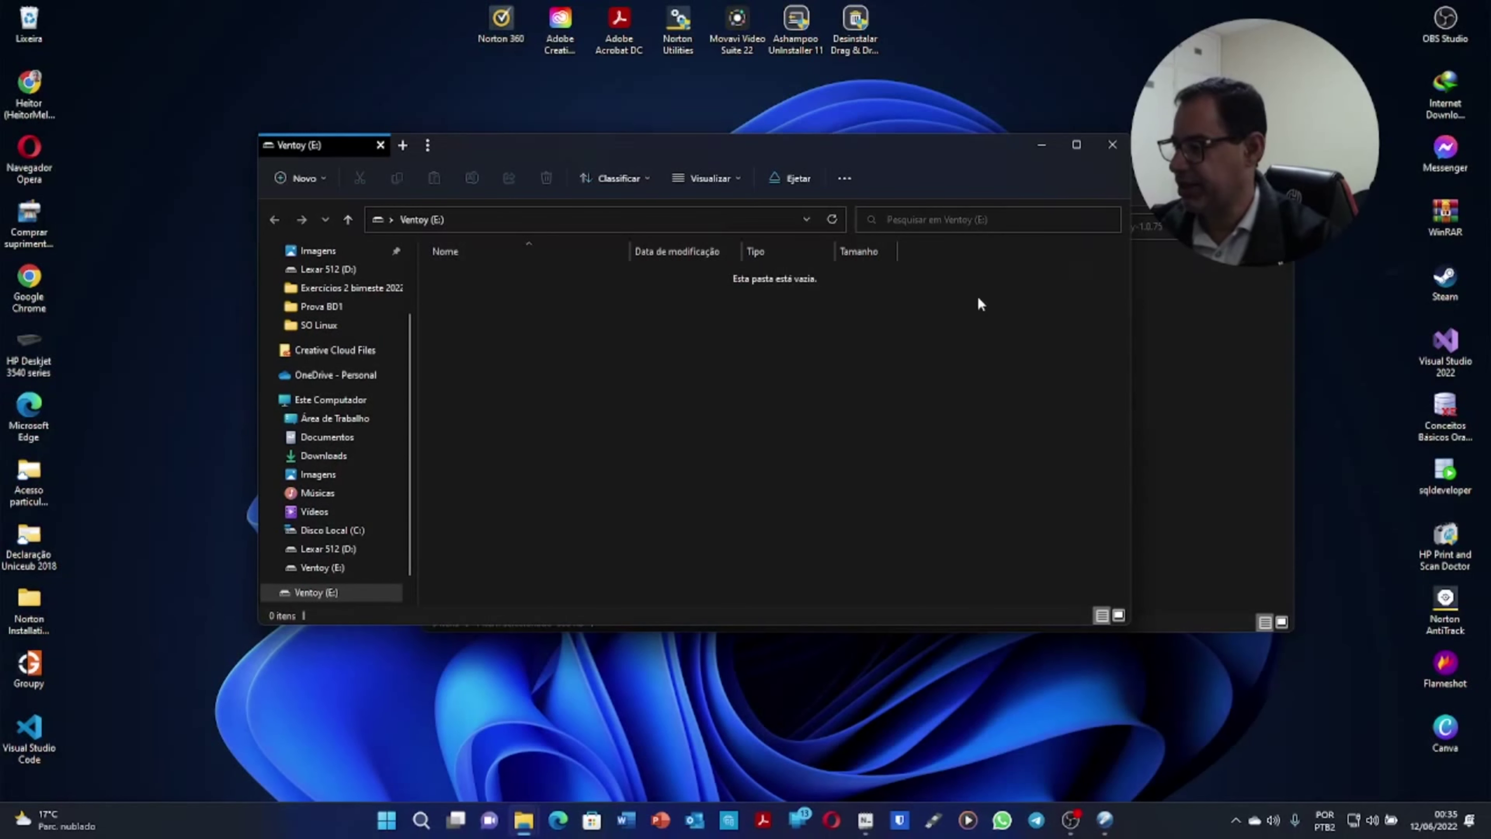
Step: Switch to OBS, confirm Monitor 2 as the Monitor Acer capture source, and move the Ventoy (E:) window onto that monitor
{"action": "left_click_drag", "start_coordinate": [955, 159], "coordinate": [913, 238]}
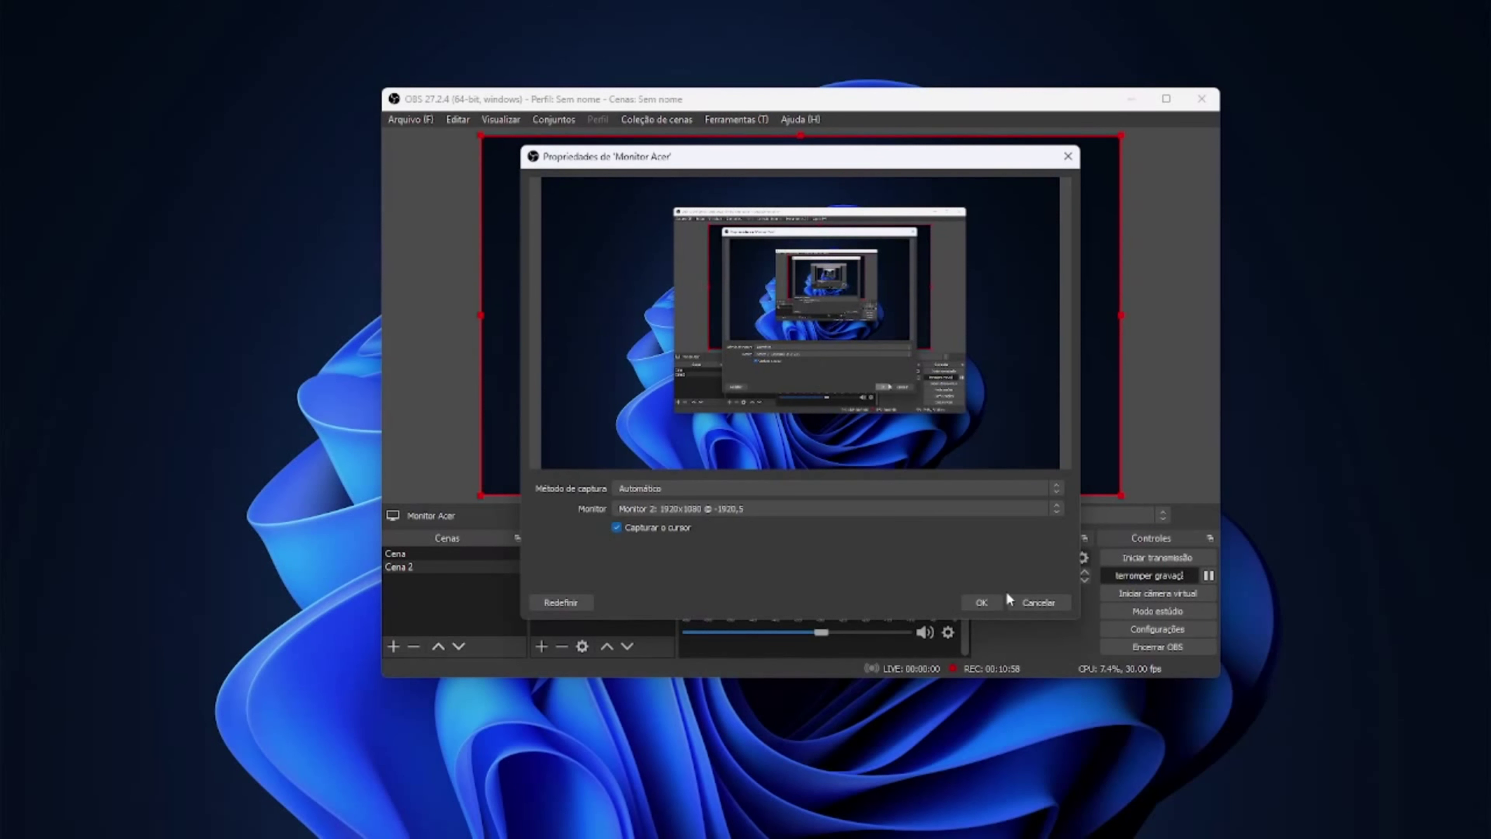
{"action": "left_click", "coordinate": [976, 601]}
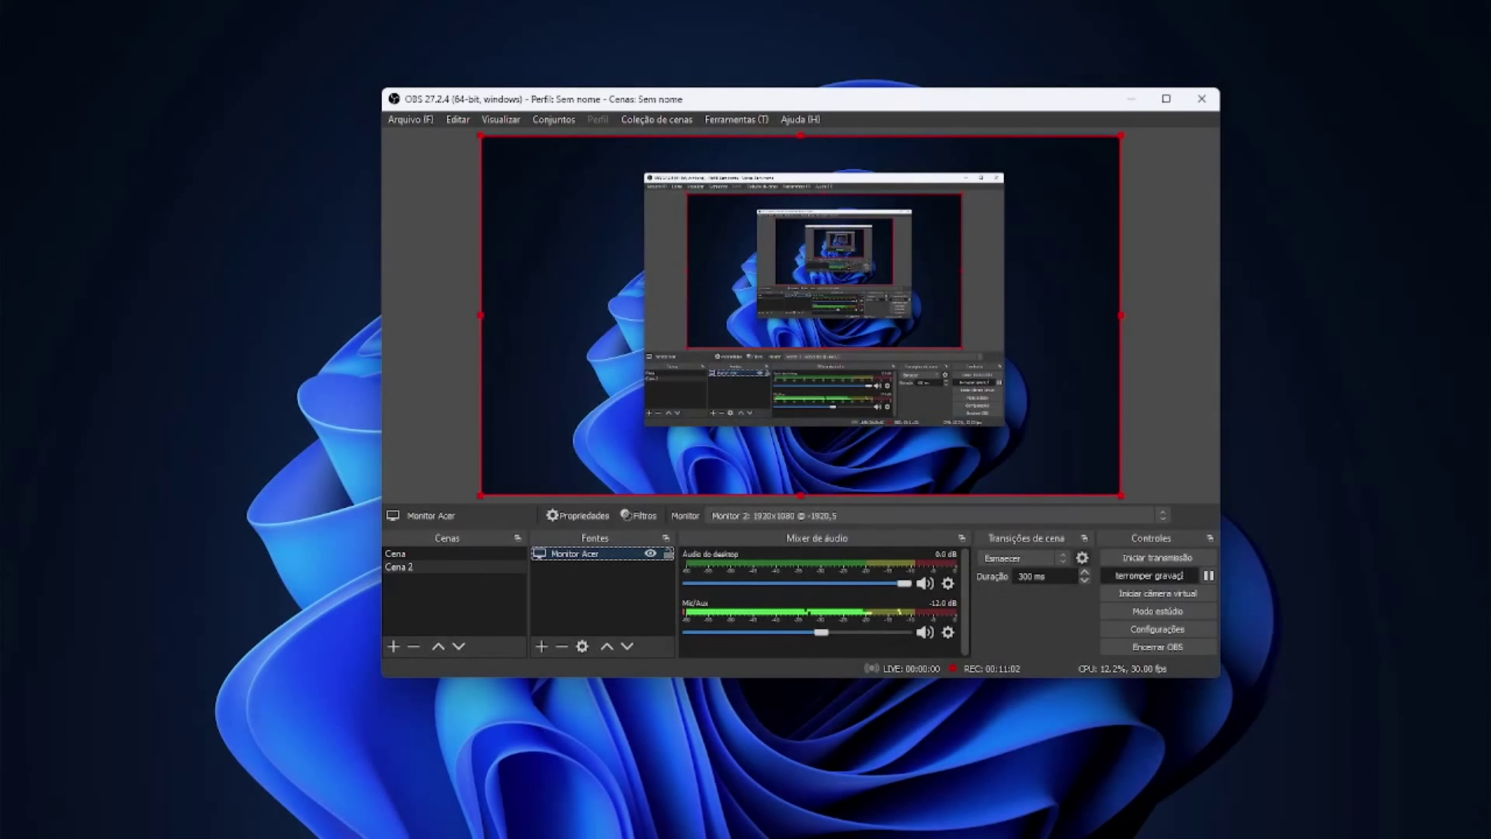
{"action": "left_click_drag", "start_coordinate": [1490, 235], "coordinate": [376, 126]}
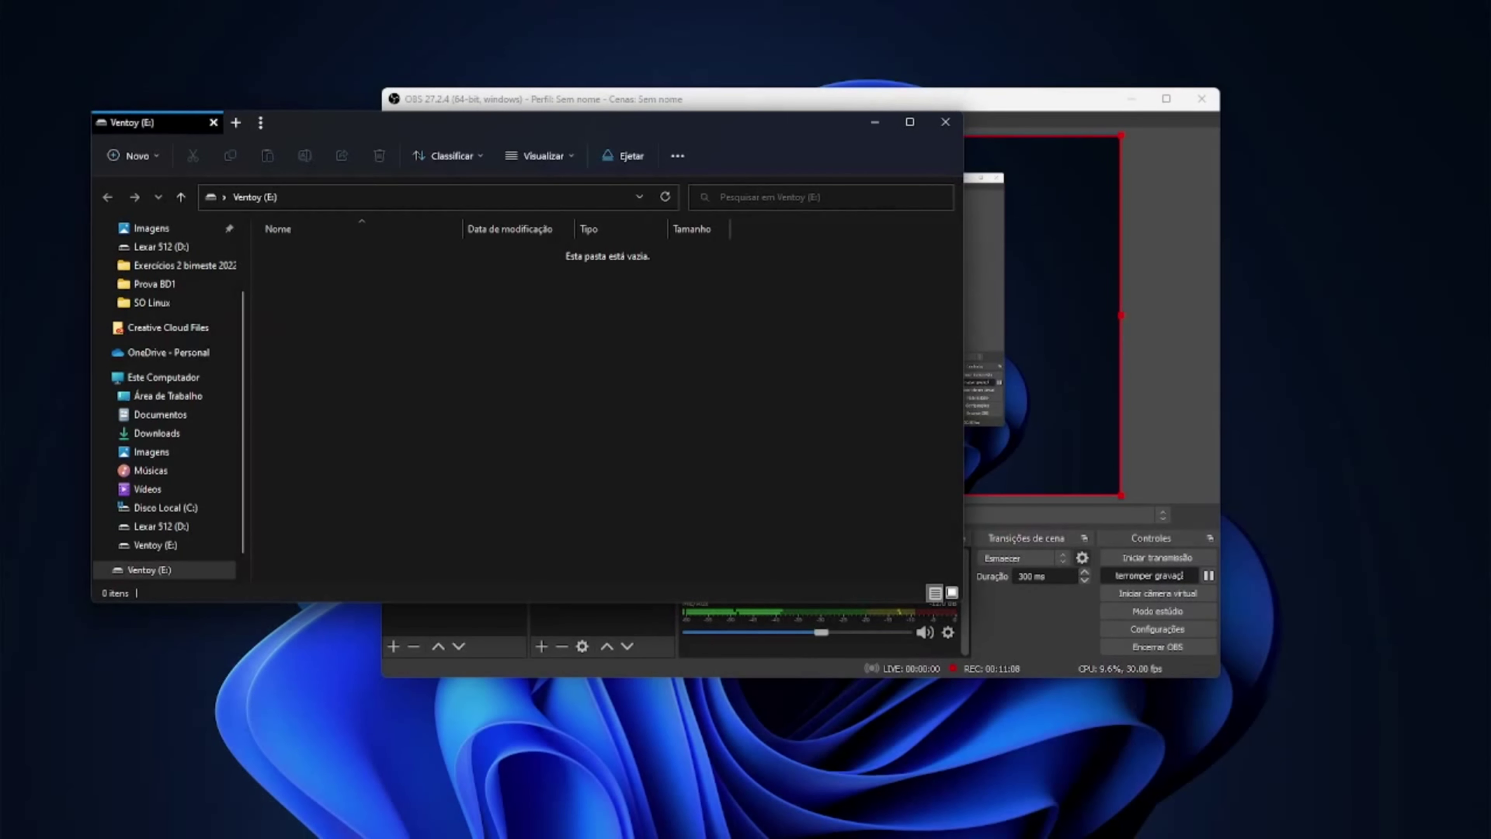
Step: Bring the ventoy-1.0.75 window onto the captured monitor and tile it side by side with the Ventoy (E:) window
{"action": "key", "text": "alt+Tab"}
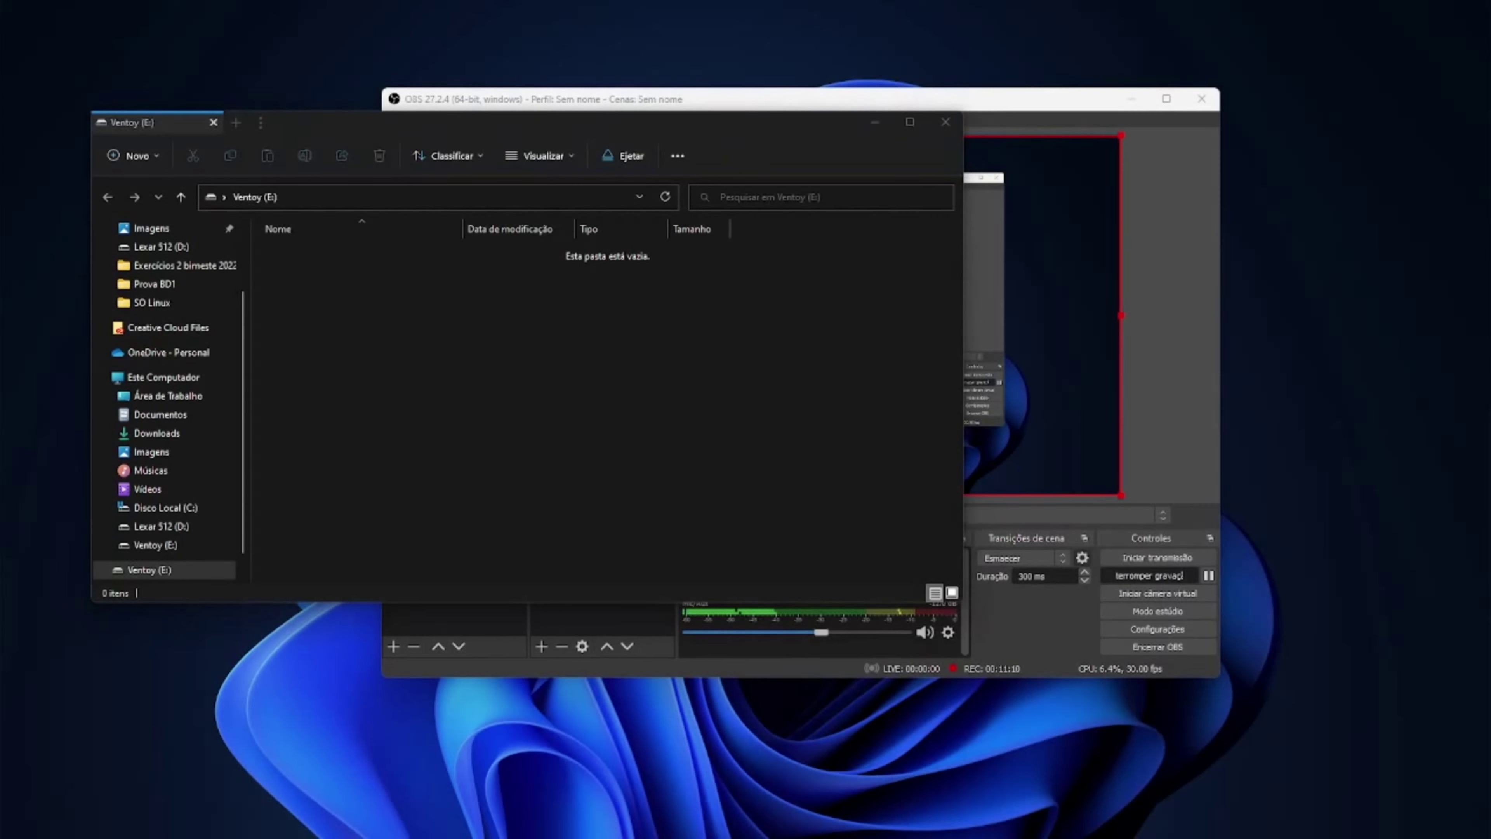
{"action": "key", "text": "alt+Tab"}
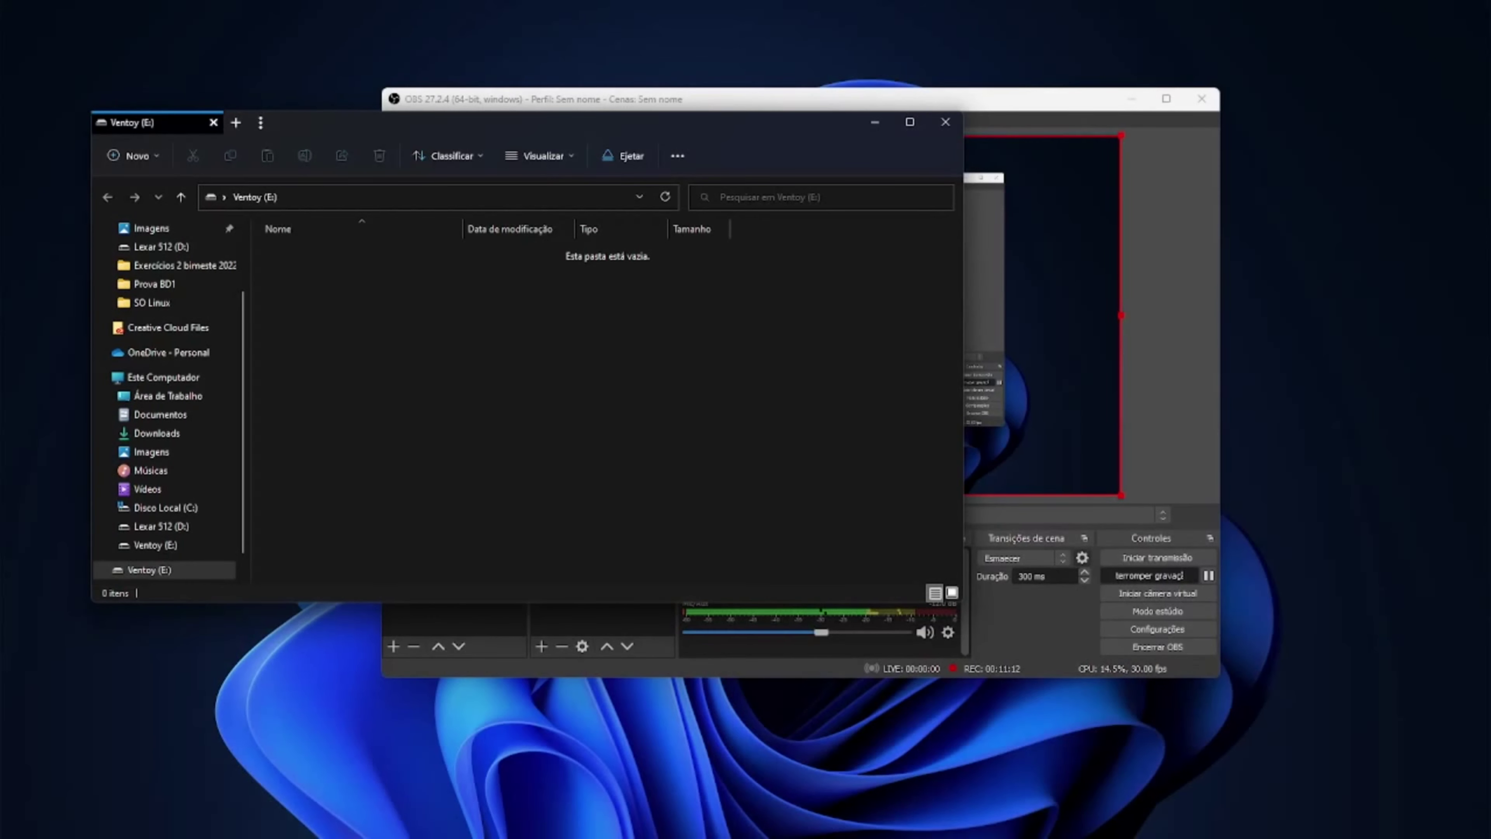
{"action": "left_click_drag", "start_coordinate": [1490, 147], "coordinate": [1206, 94]}
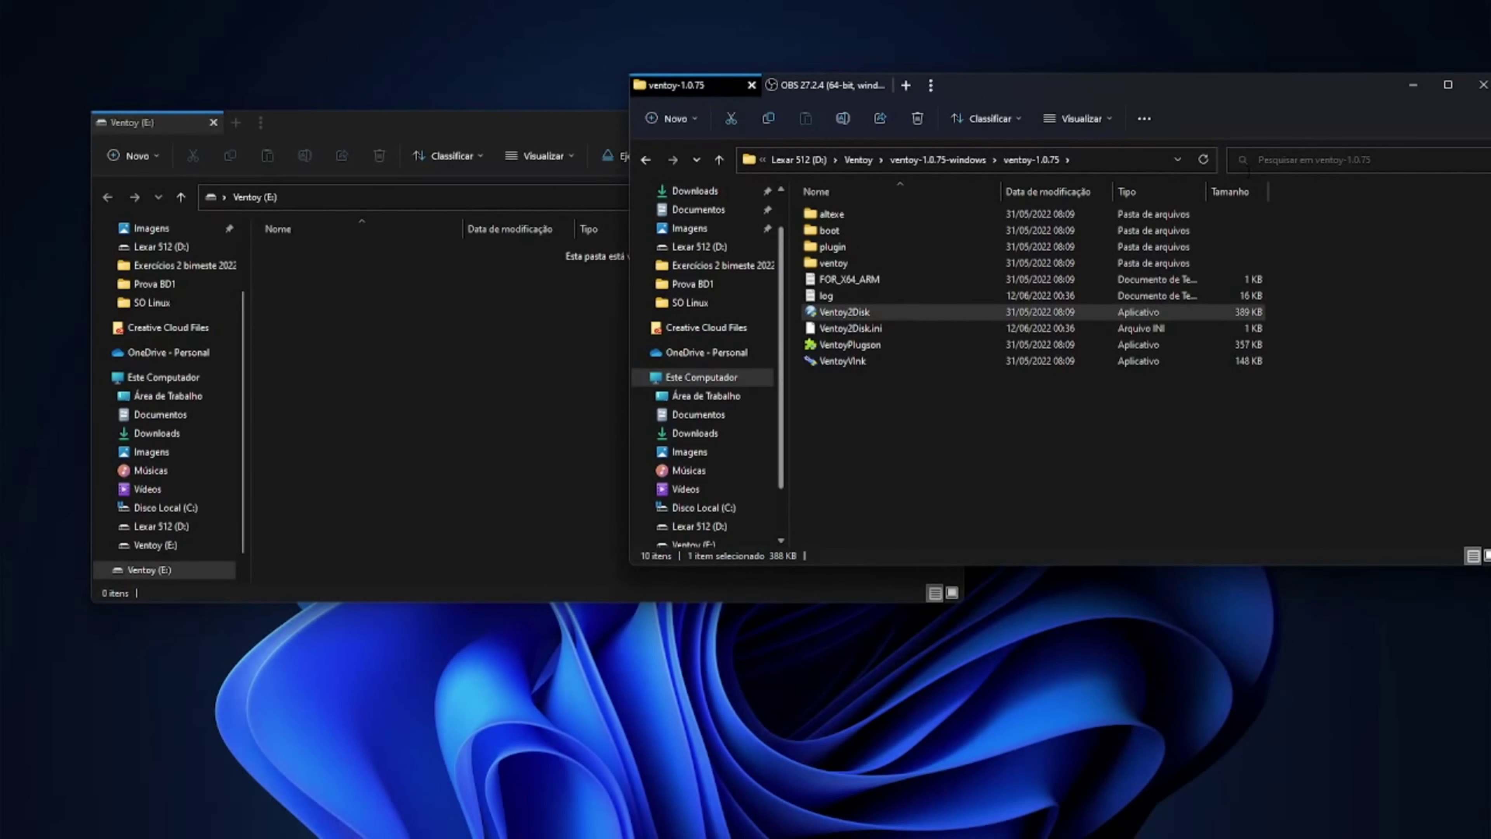
{"action": "left_click_drag", "start_coordinate": [576, 136], "coordinate": [486, 119]}
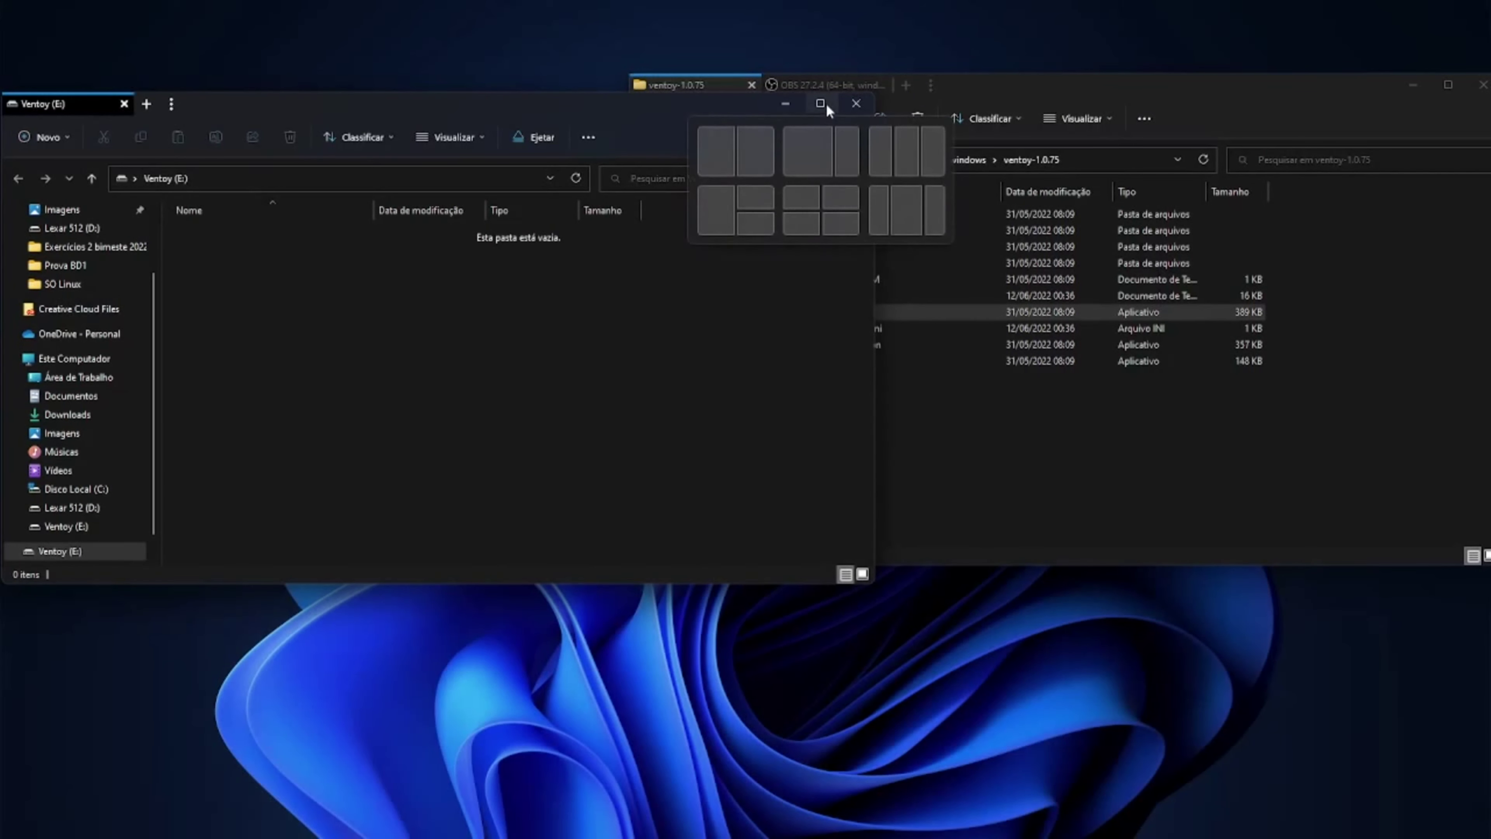
{"action": "left_click", "coordinate": [720, 134]}
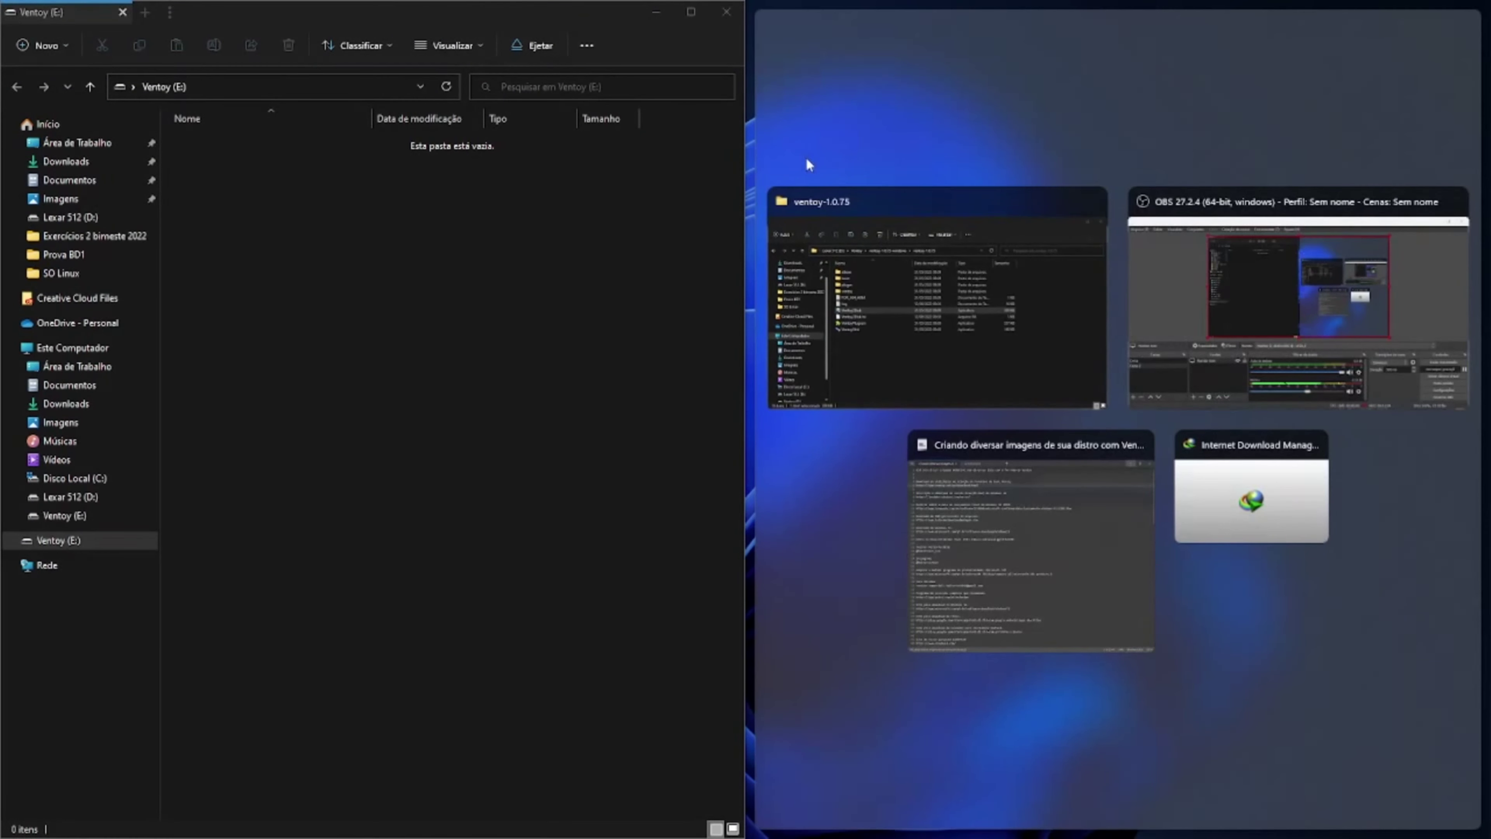
{"action": "left_click", "coordinate": [895, 191]}
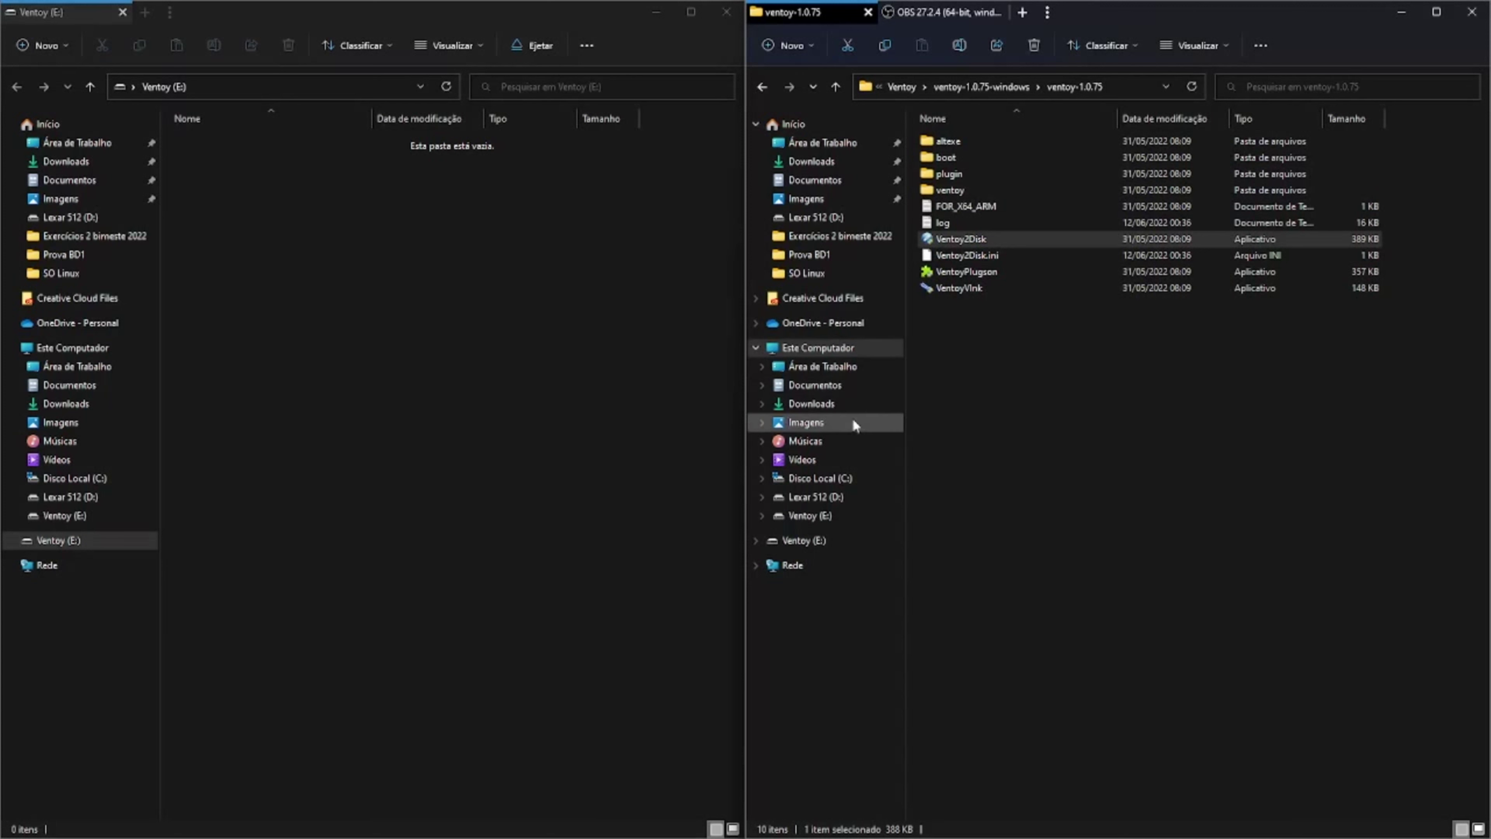
Step: Go to Lexar 512 (D:) in the ventoy-1.0.75 window and open the Windows 81 folder
{"action": "left_click", "coordinate": [863, 493]}
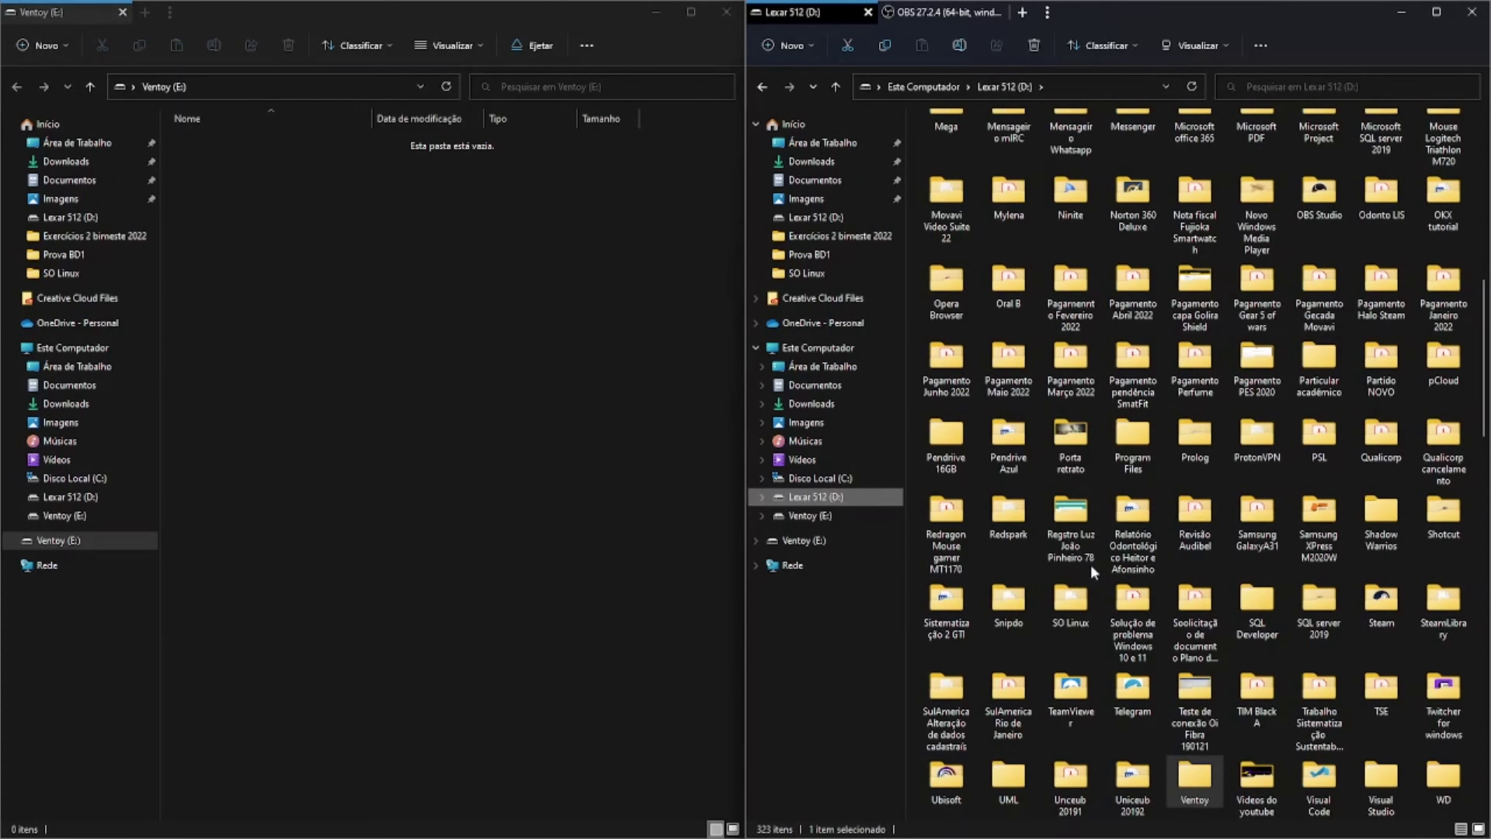
{"action": "scroll", "coordinate": [1091, 564], "scroll_direction": "down", "scroll_amount": 10}
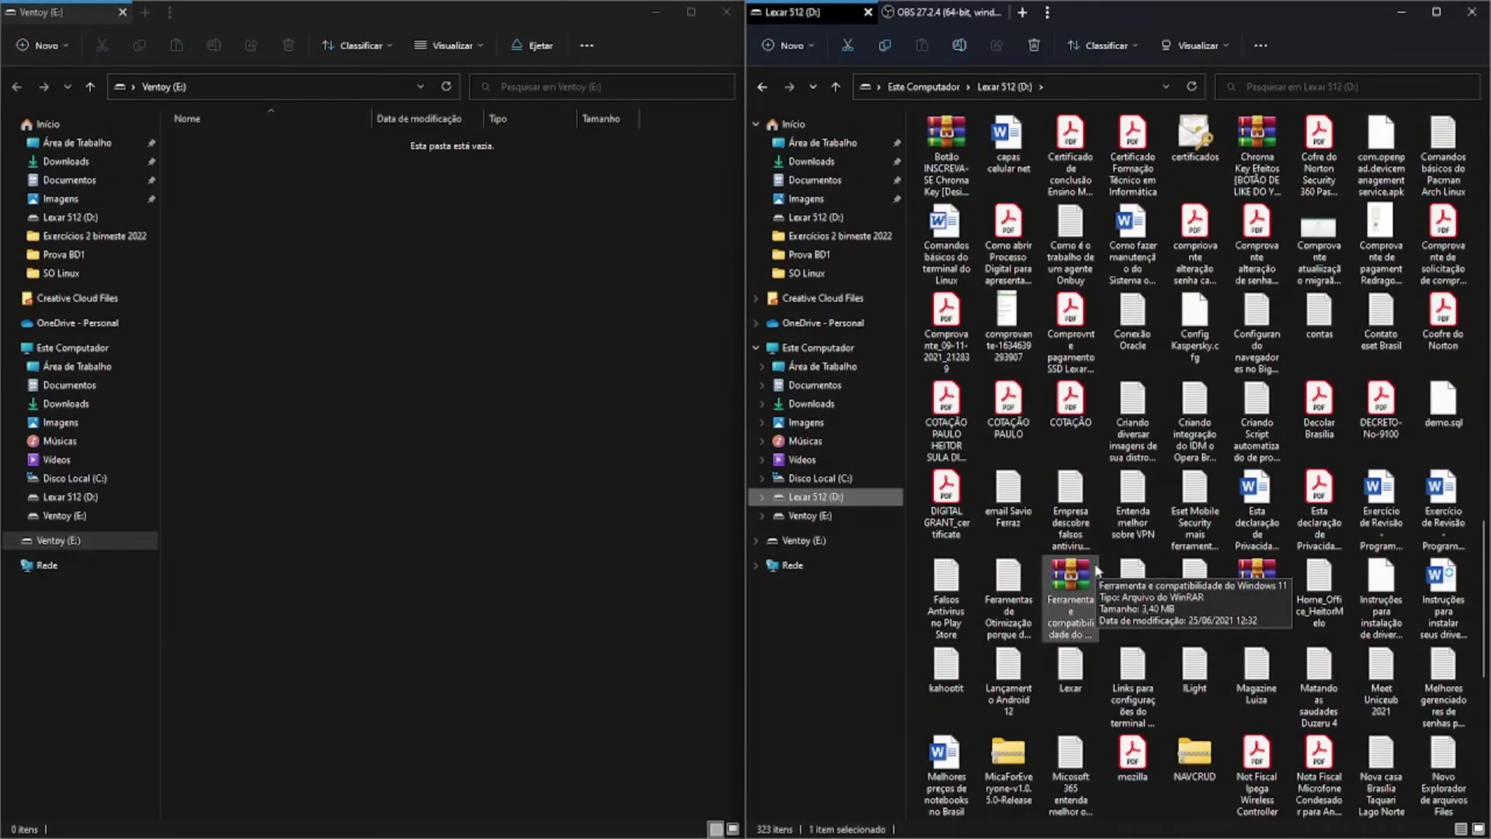
{"action": "scroll", "coordinate": [1094, 568], "scroll_direction": "up", "scroll_amount": 8}
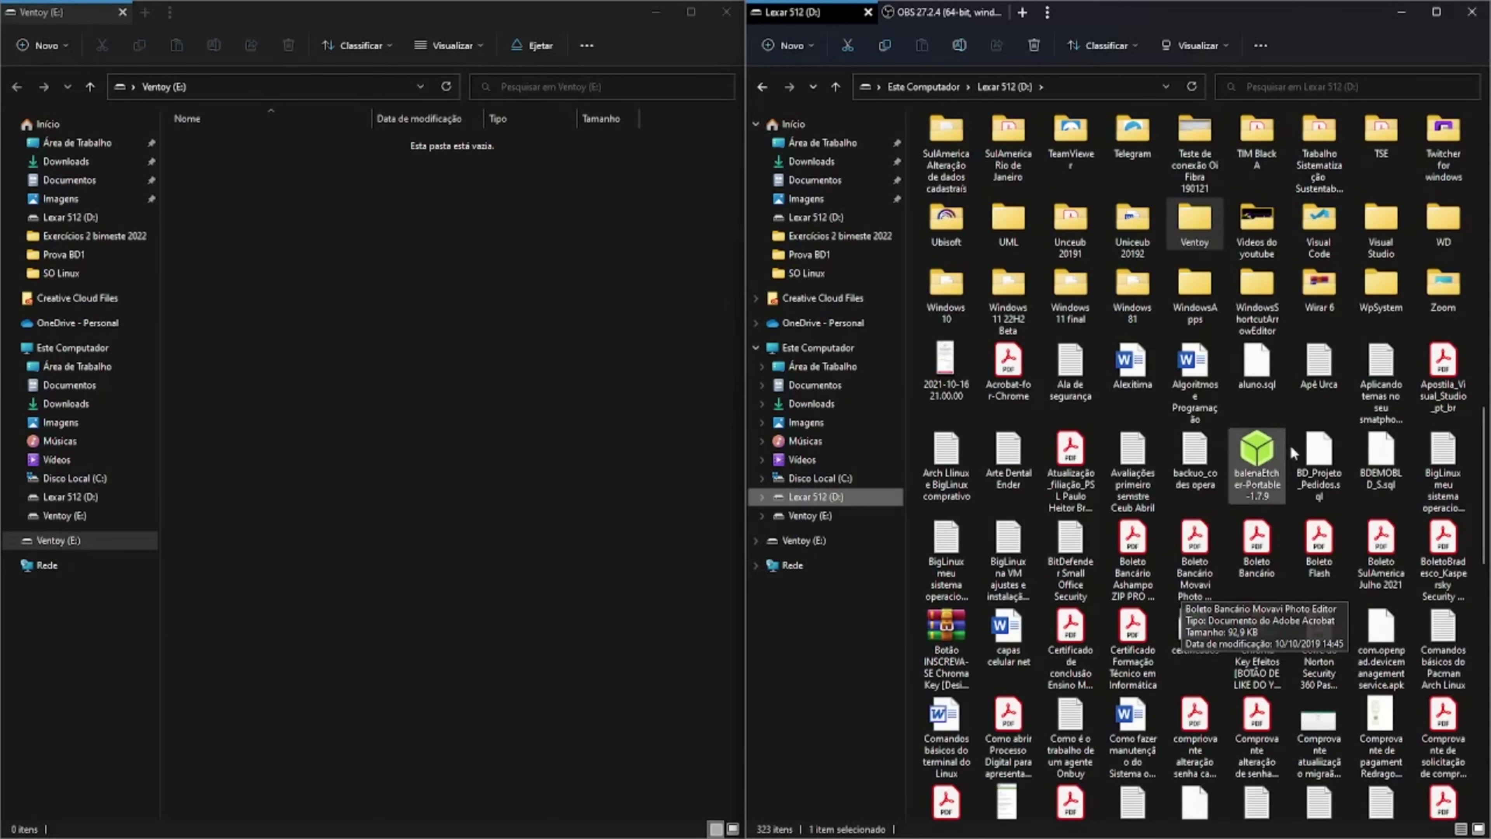
{"action": "double_click", "coordinate": [1123, 287]}
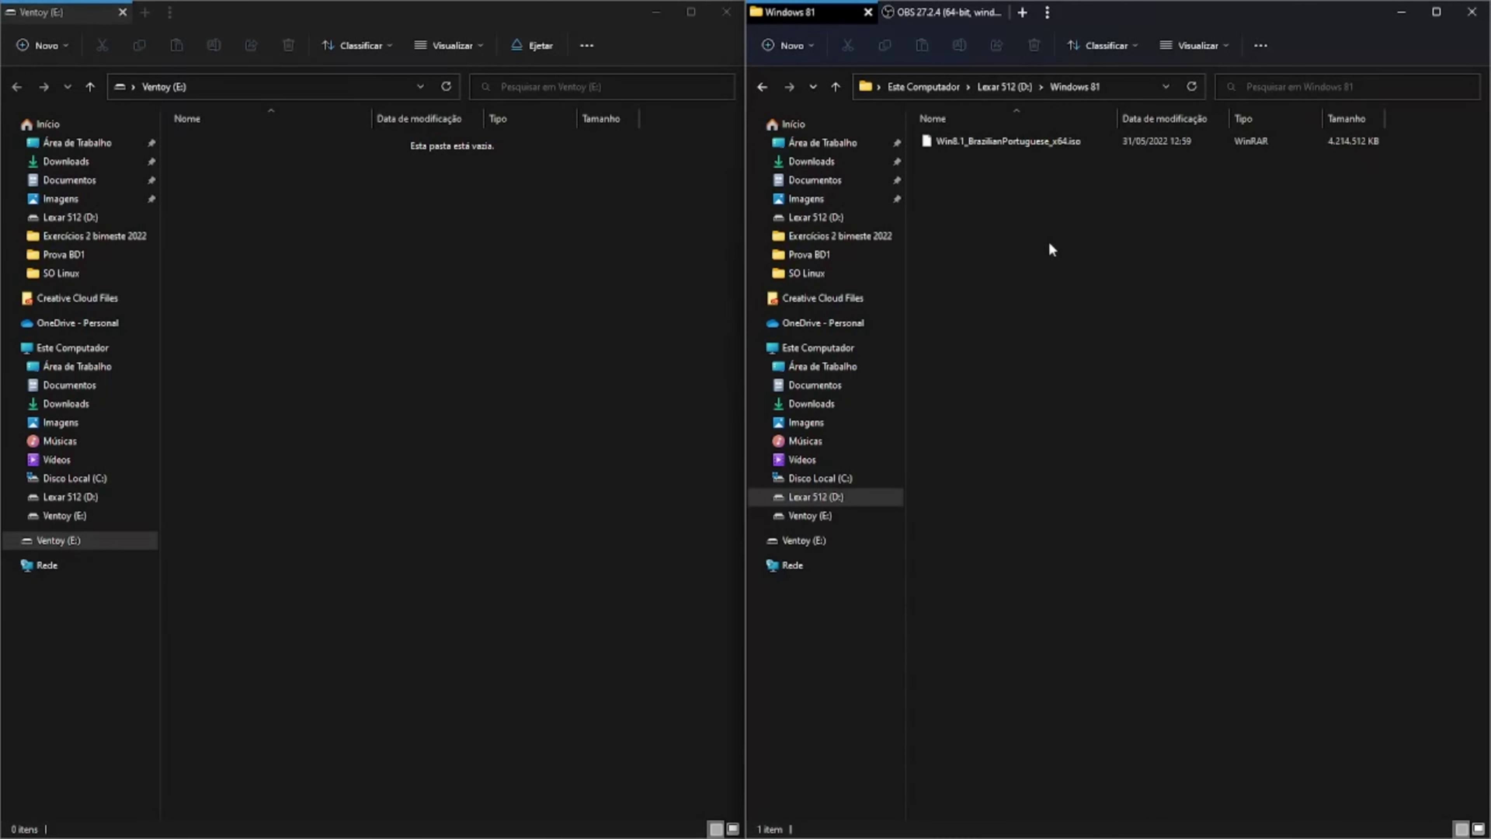
Step: Copy Win8.1_BrazilianPortuguese_x64.iso from the Windows 81 folder to the Ventoy (E:) drive
{"action": "left_click", "coordinate": [1015, 142]}
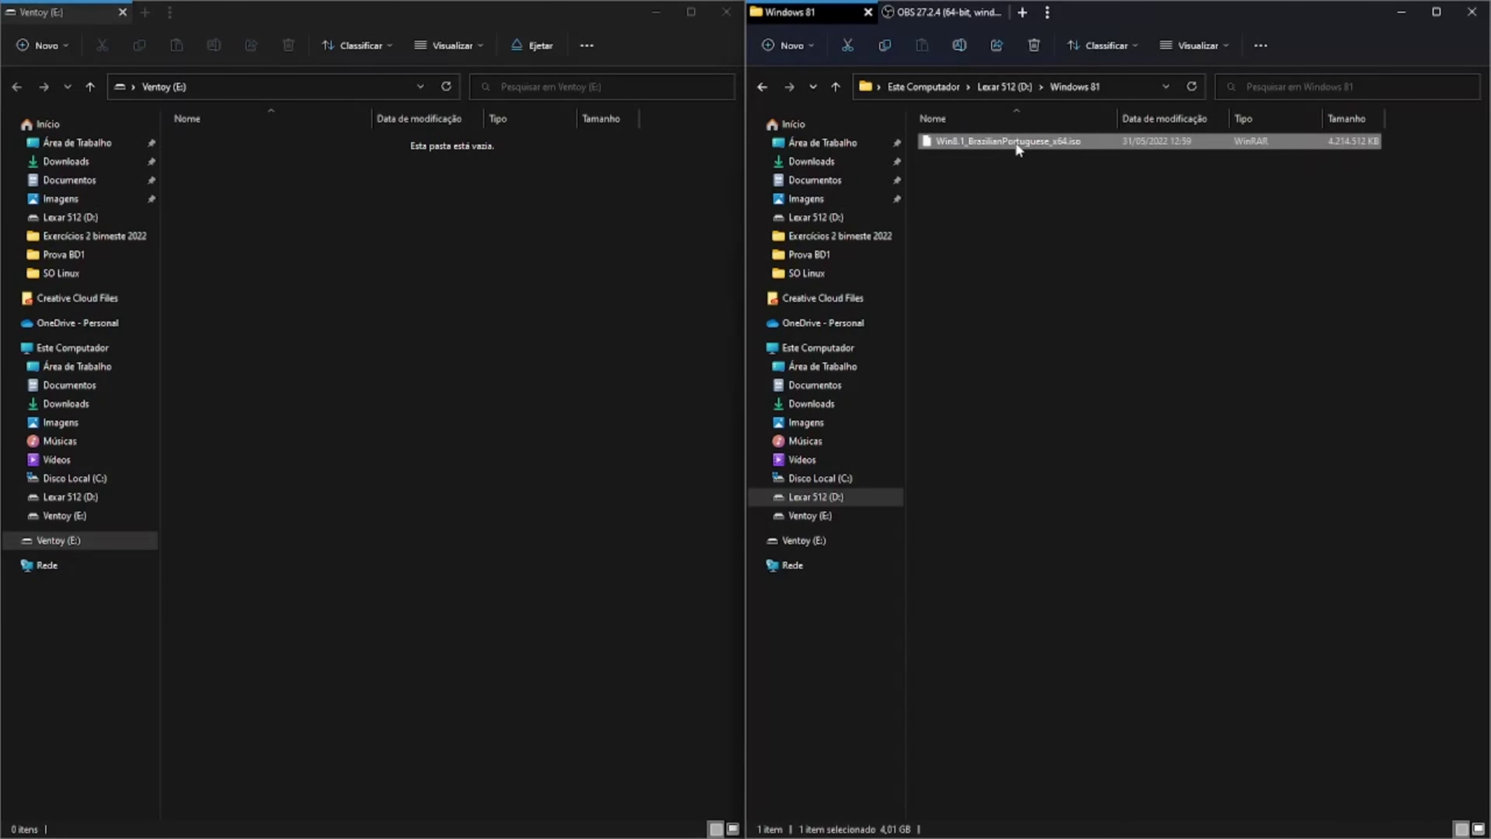
{"action": "right_click", "coordinate": [1015, 147]}
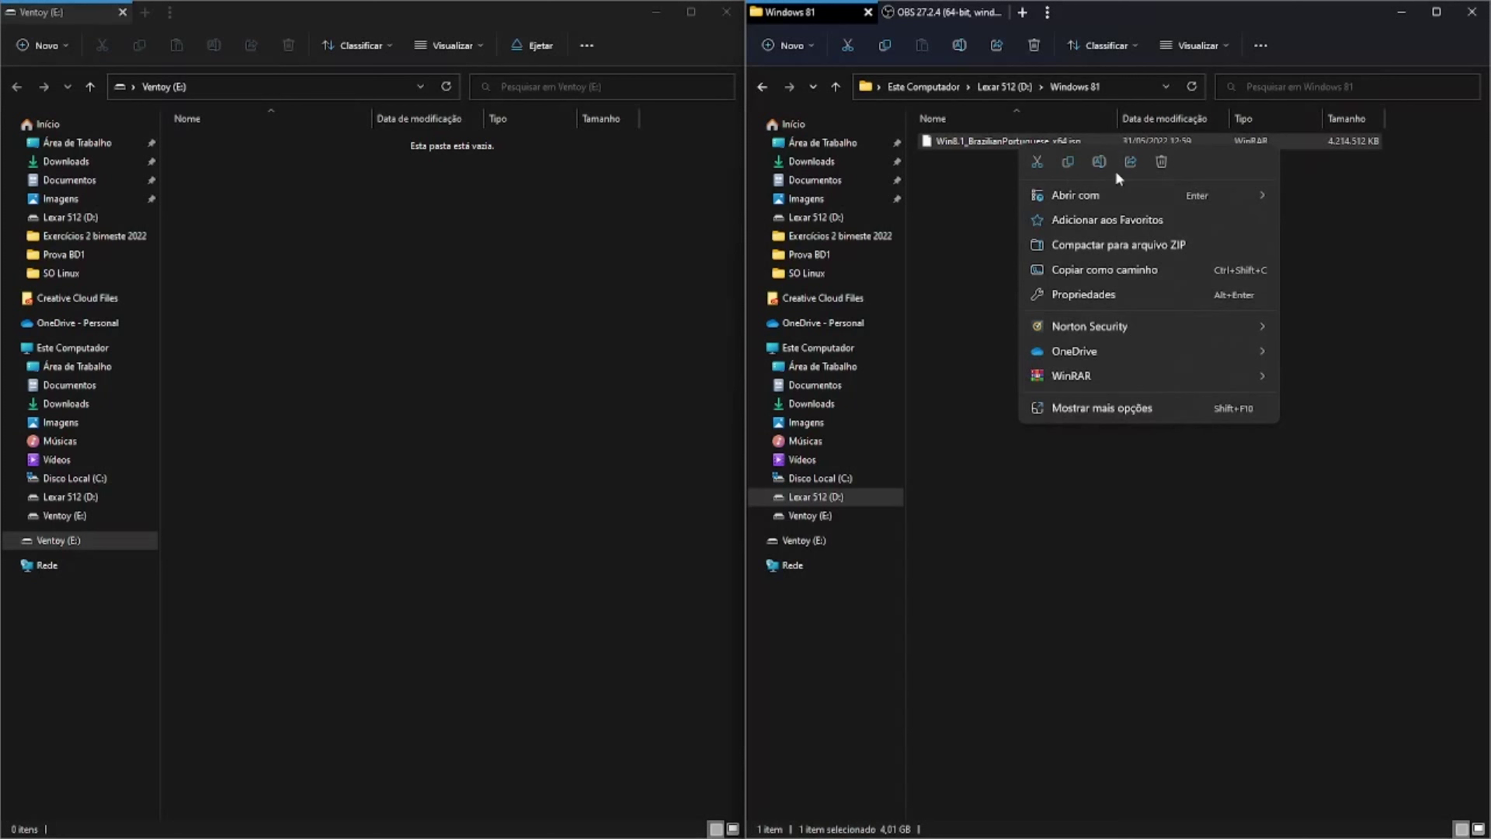
{"action": "left_click", "coordinate": [1067, 163]}
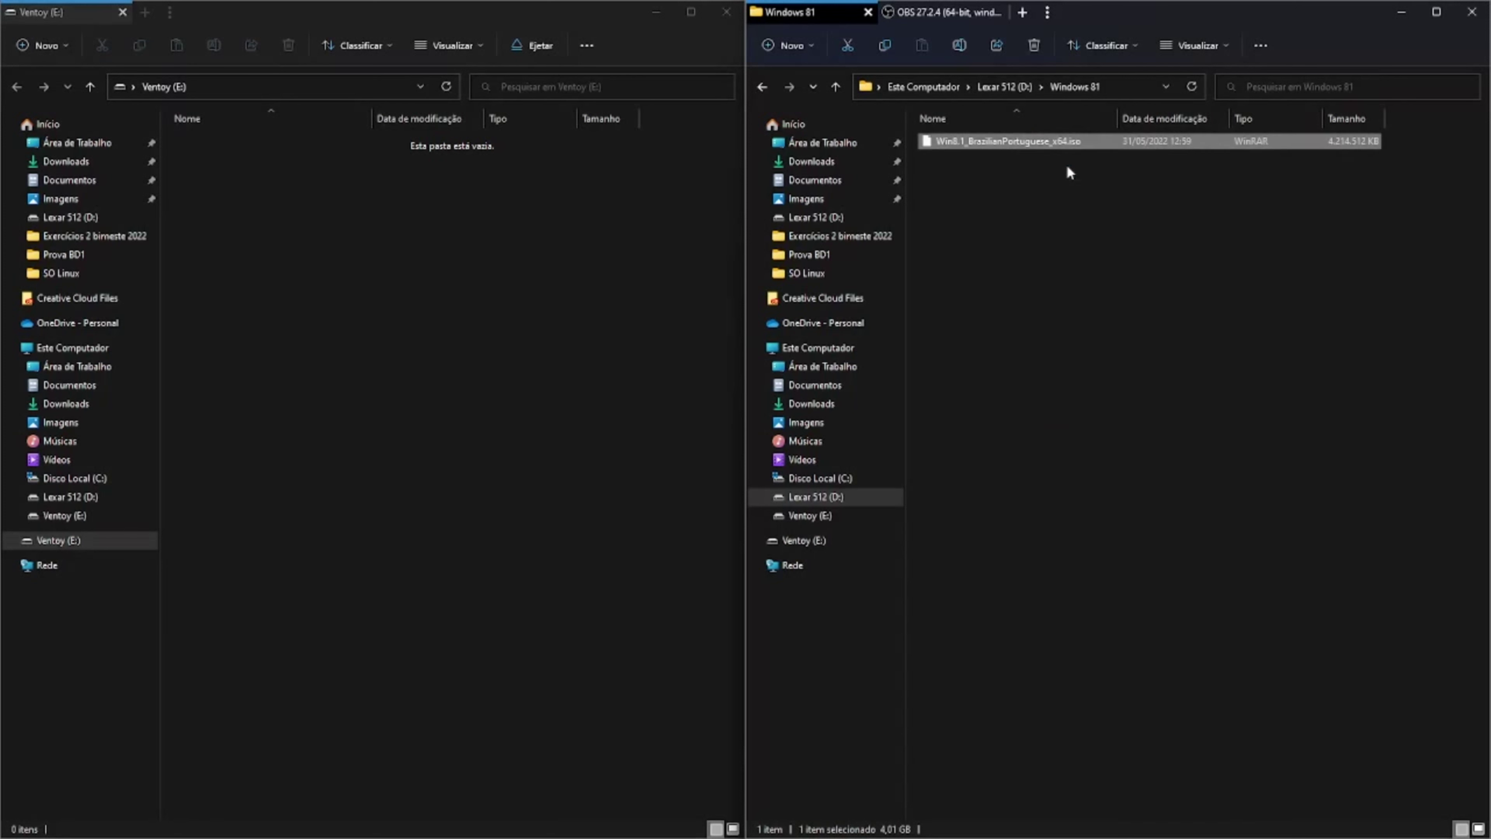
{"action": "left_click", "coordinate": [277, 233]}
{"action": "right_click", "coordinate": [277, 237]}
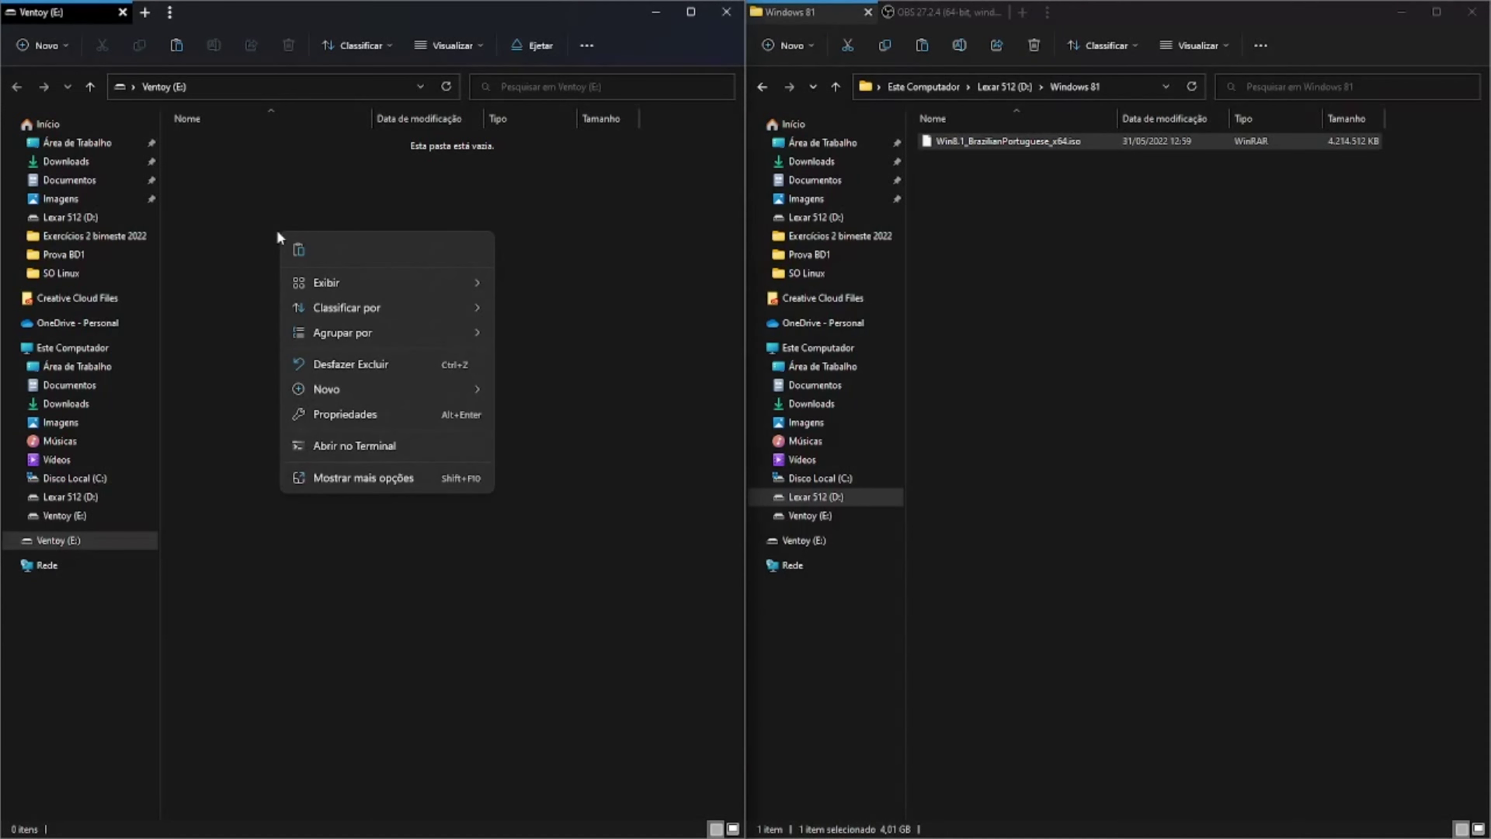
{"action": "left_click", "coordinate": [278, 236]}
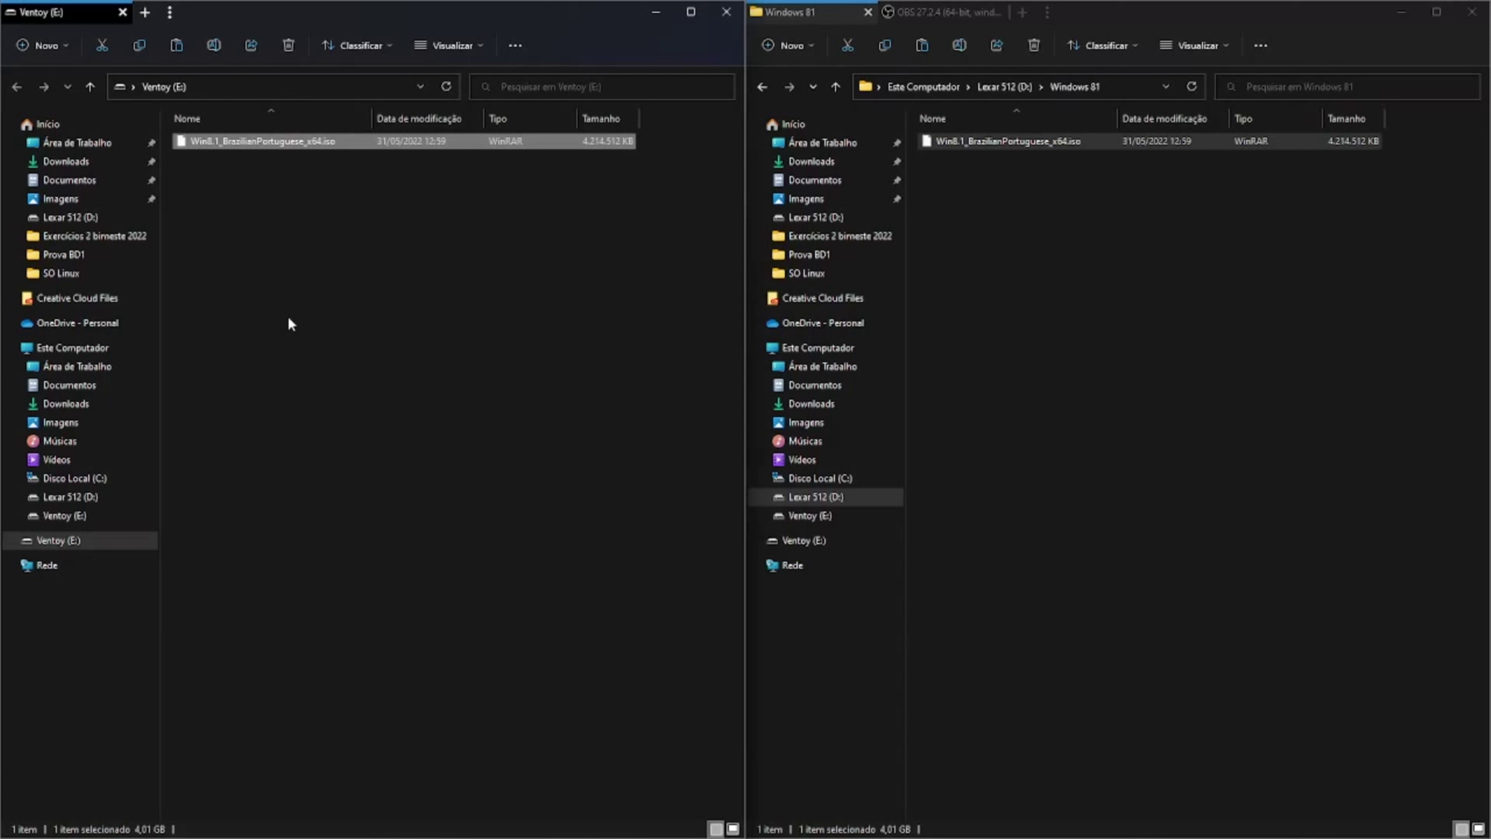
Step: Return to the root of Lexar 512 (D:) and open the Windows 10 folder
{"action": "left_click", "coordinate": [763, 87]}
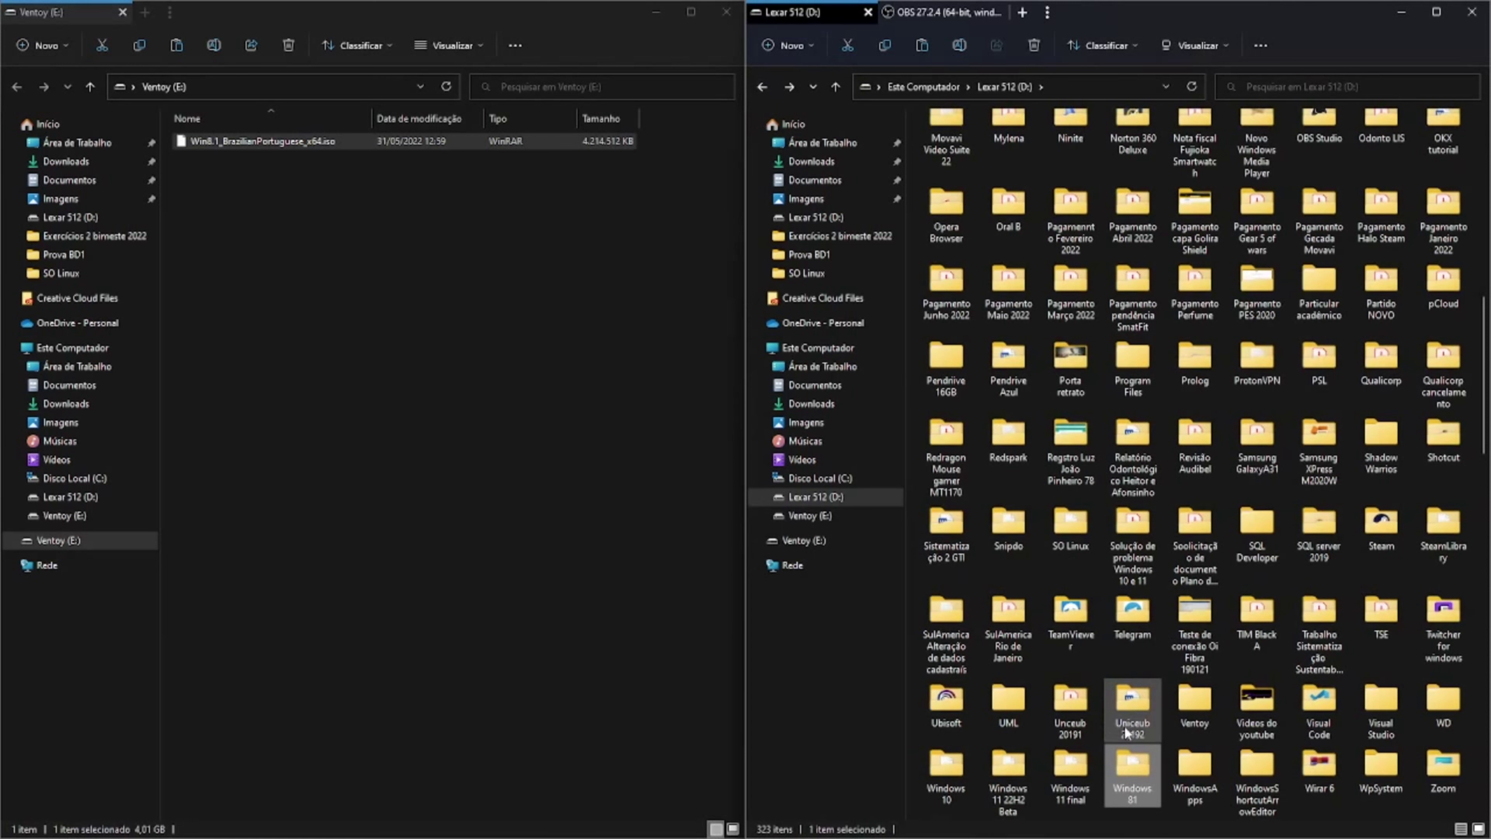
{"action": "left_click", "coordinate": [954, 766]}
{"action": "double_click", "coordinate": [952, 761]}
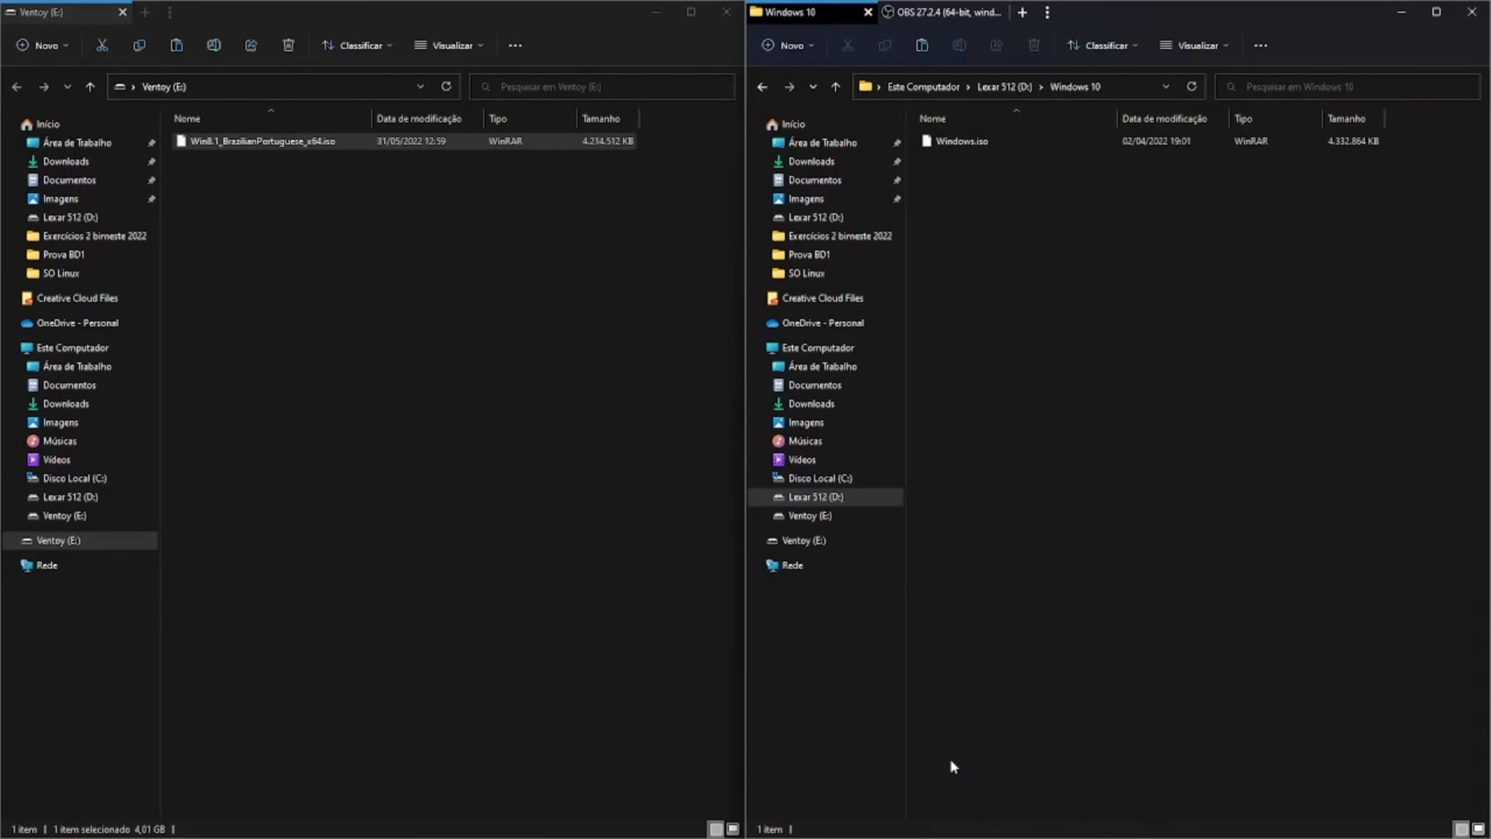
Step: Copy Windows.iso from the Windows 10 folder to the Ventoy (E:) drive
{"action": "right_click", "coordinate": [932, 143]}
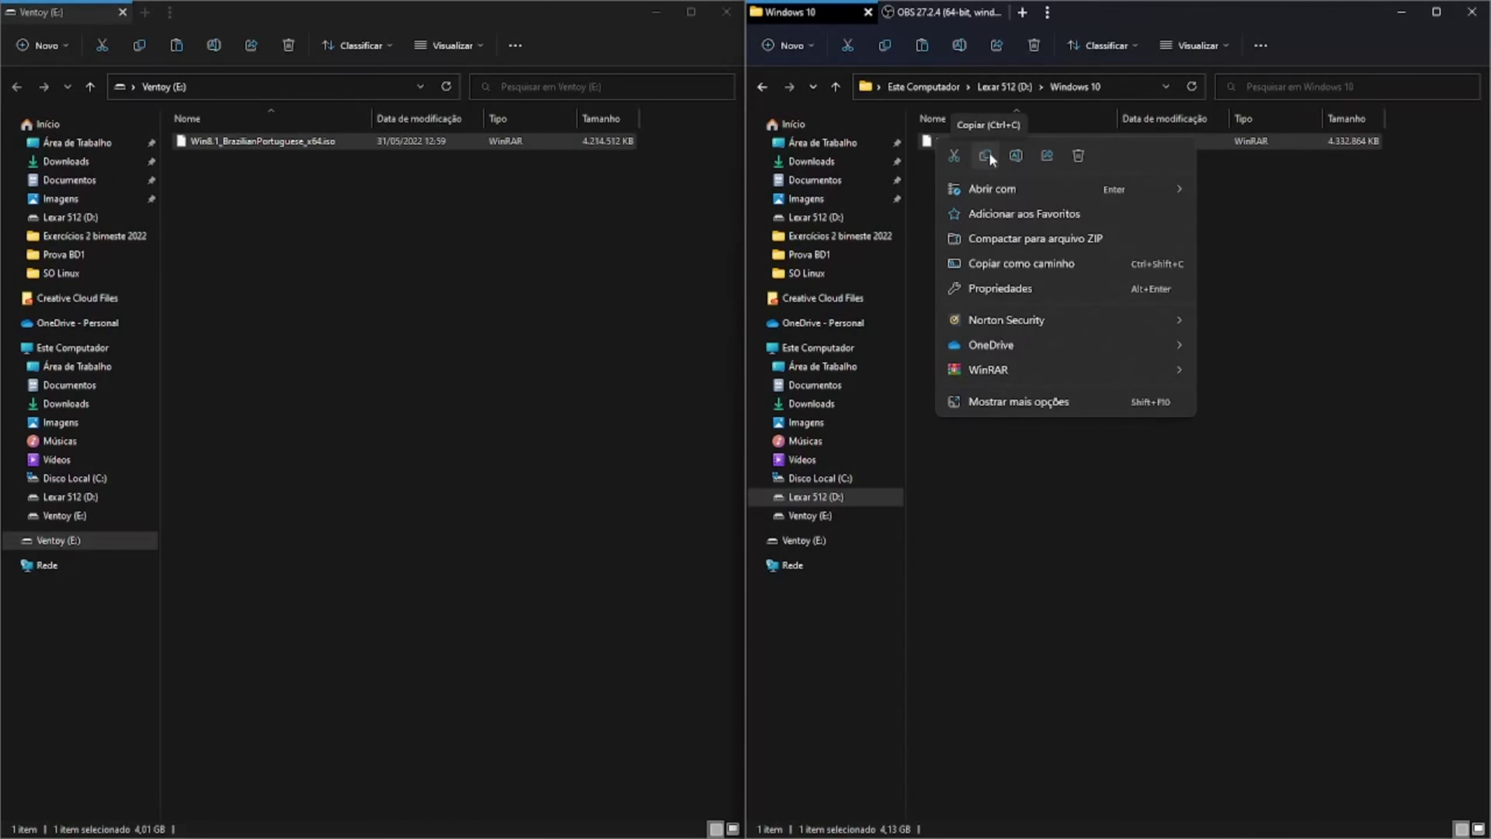
{"action": "left_click", "coordinate": [987, 156]}
{"action": "left_click", "coordinate": [258, 233]}
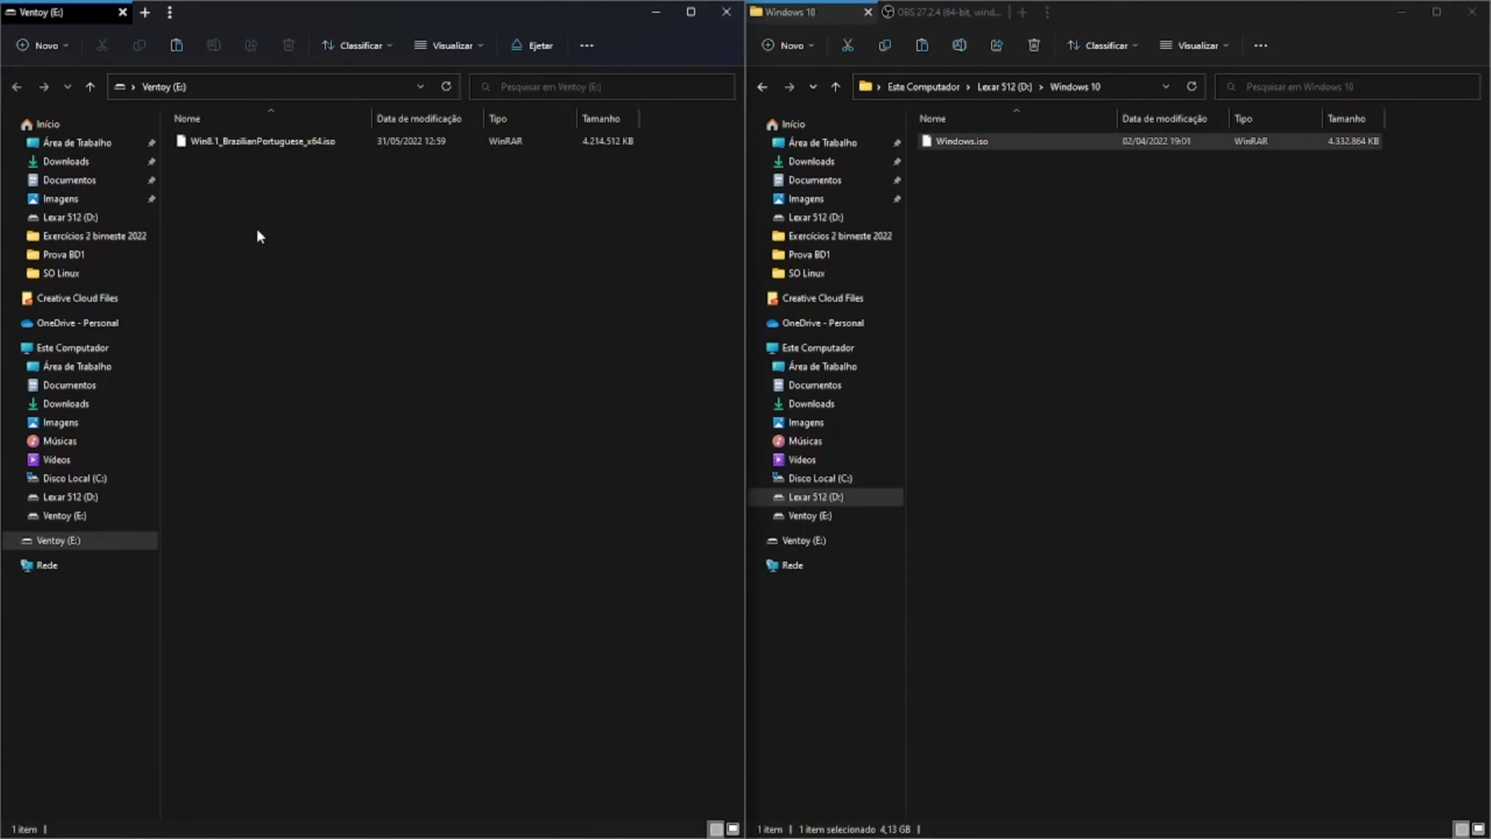
{"action": "key", "text": "ctrl+v"}
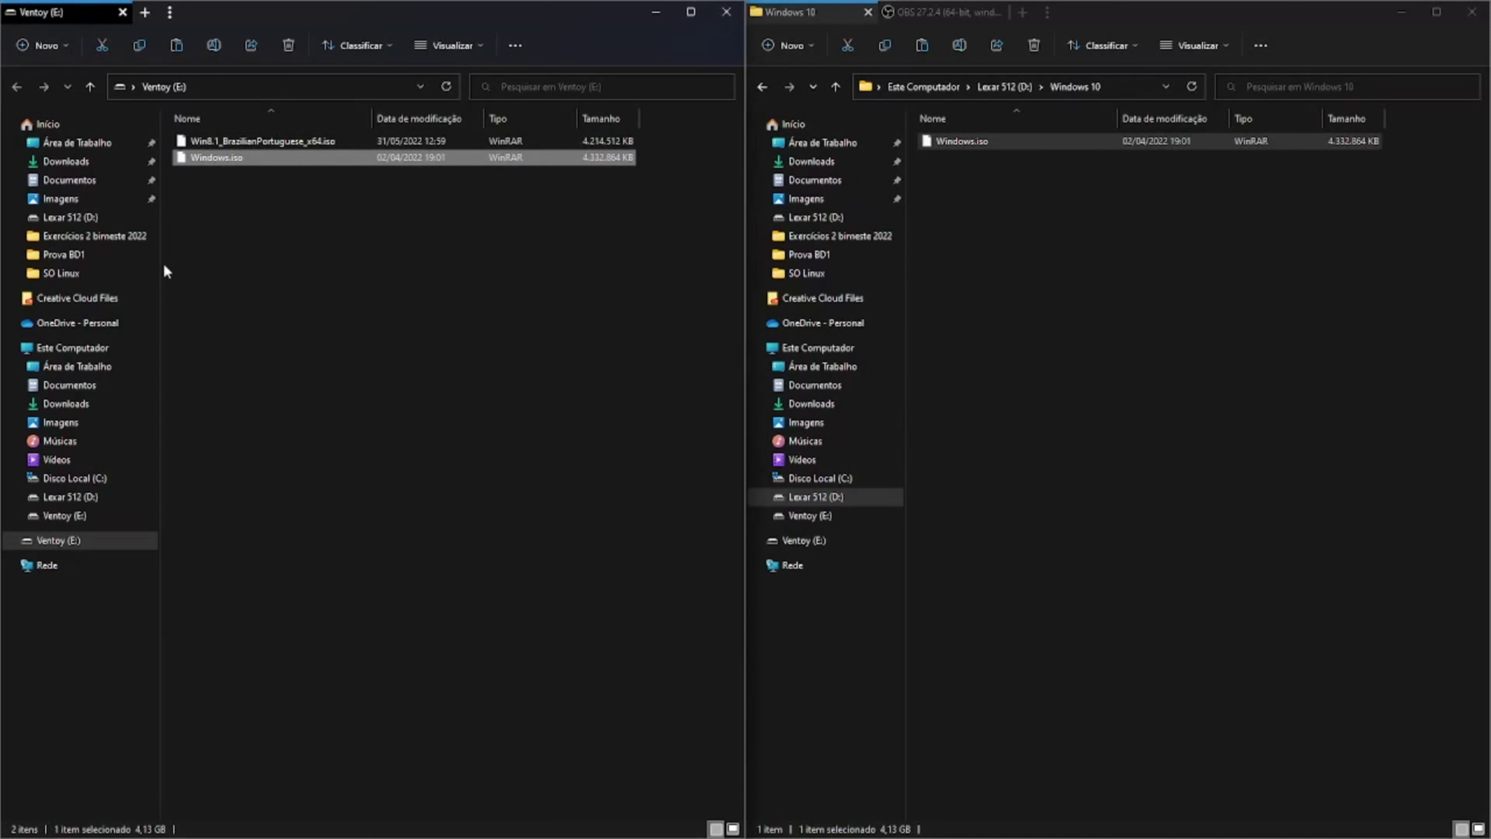
Step: Open the Windows 11 22H2 Beta folder on Lexar 512 (D:) and examine its Windows11_InsiderPreview_Client_x64_pt-br_22621.iso file
{"action": "left_click", "coordinate": [761, 89]}
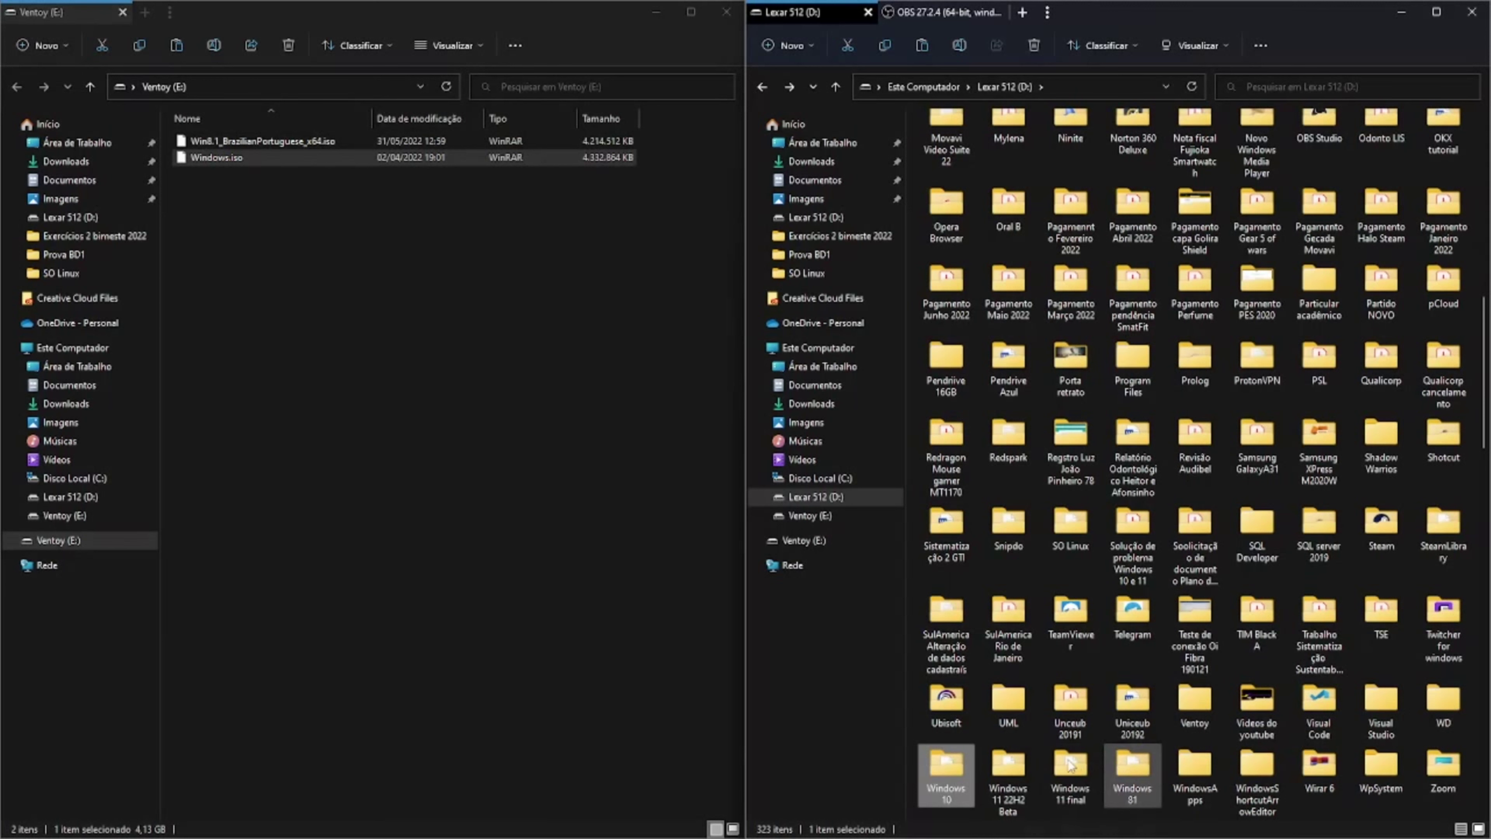
{"action": "double_click", "coordinate": [1026, 760]}
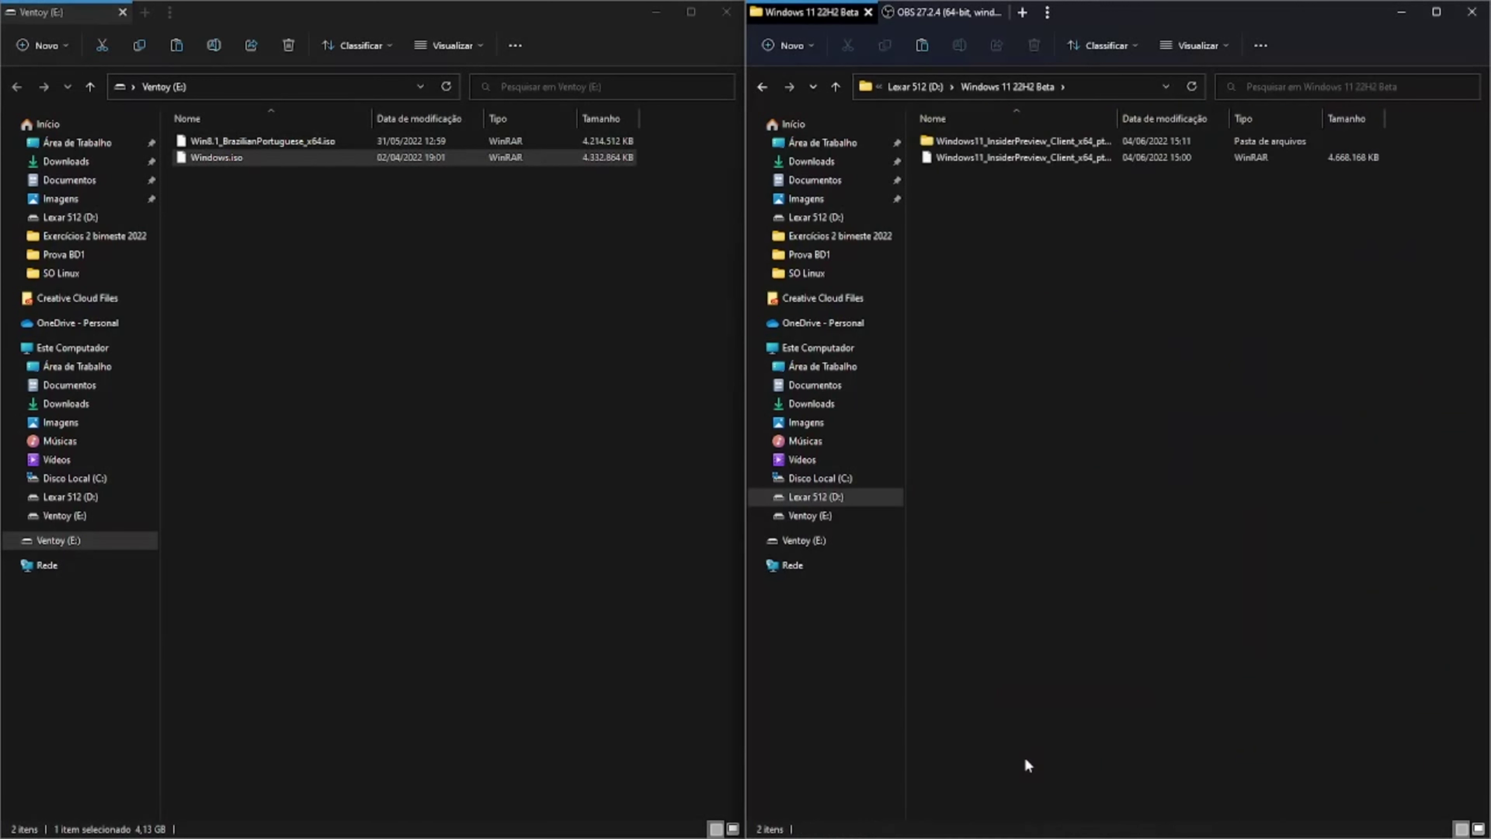
{"action": "left_click", "coordinate": [1034, 160]}
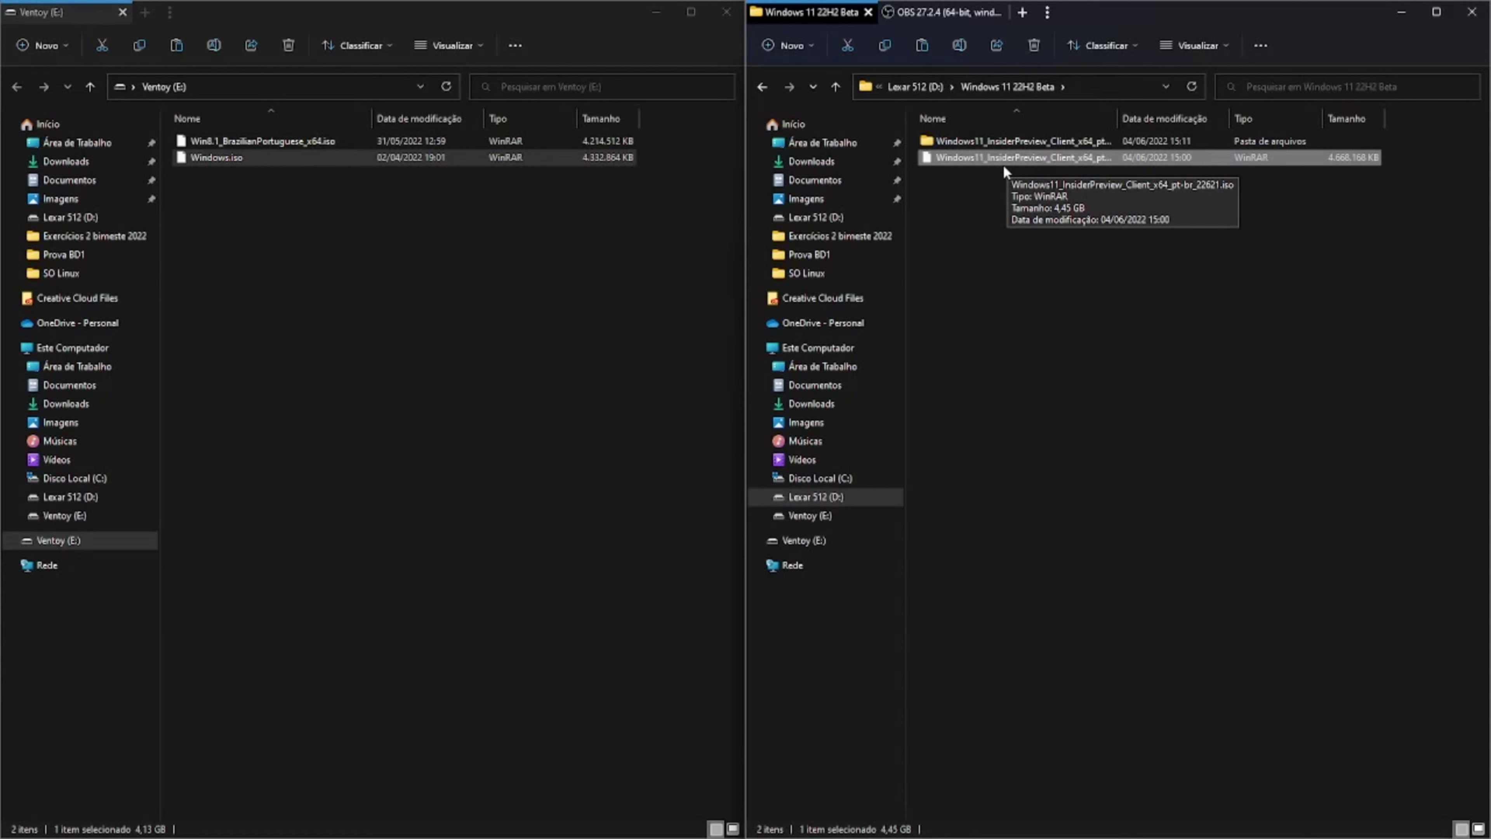
Step: Copy Win11_BrazilianPortuguese_x64v1.iso from the Windows 11 final folder on Lexar 512 (D:) to the Ventoy (E:) drive
{"action": "left_click", "coordinate": [761, 86]}
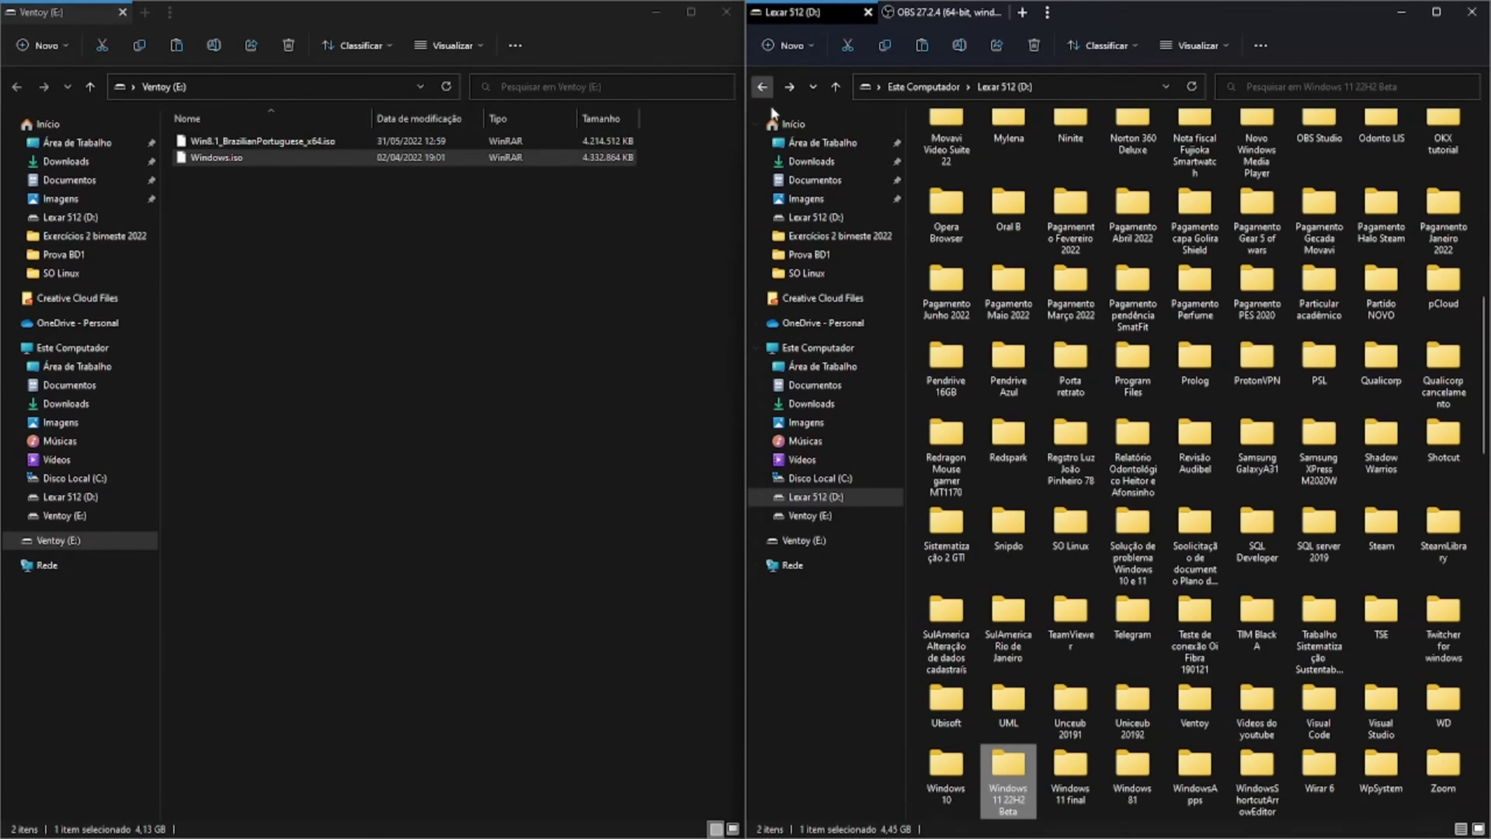
{"action": "double_click", "coordinate": [1070, 774]}
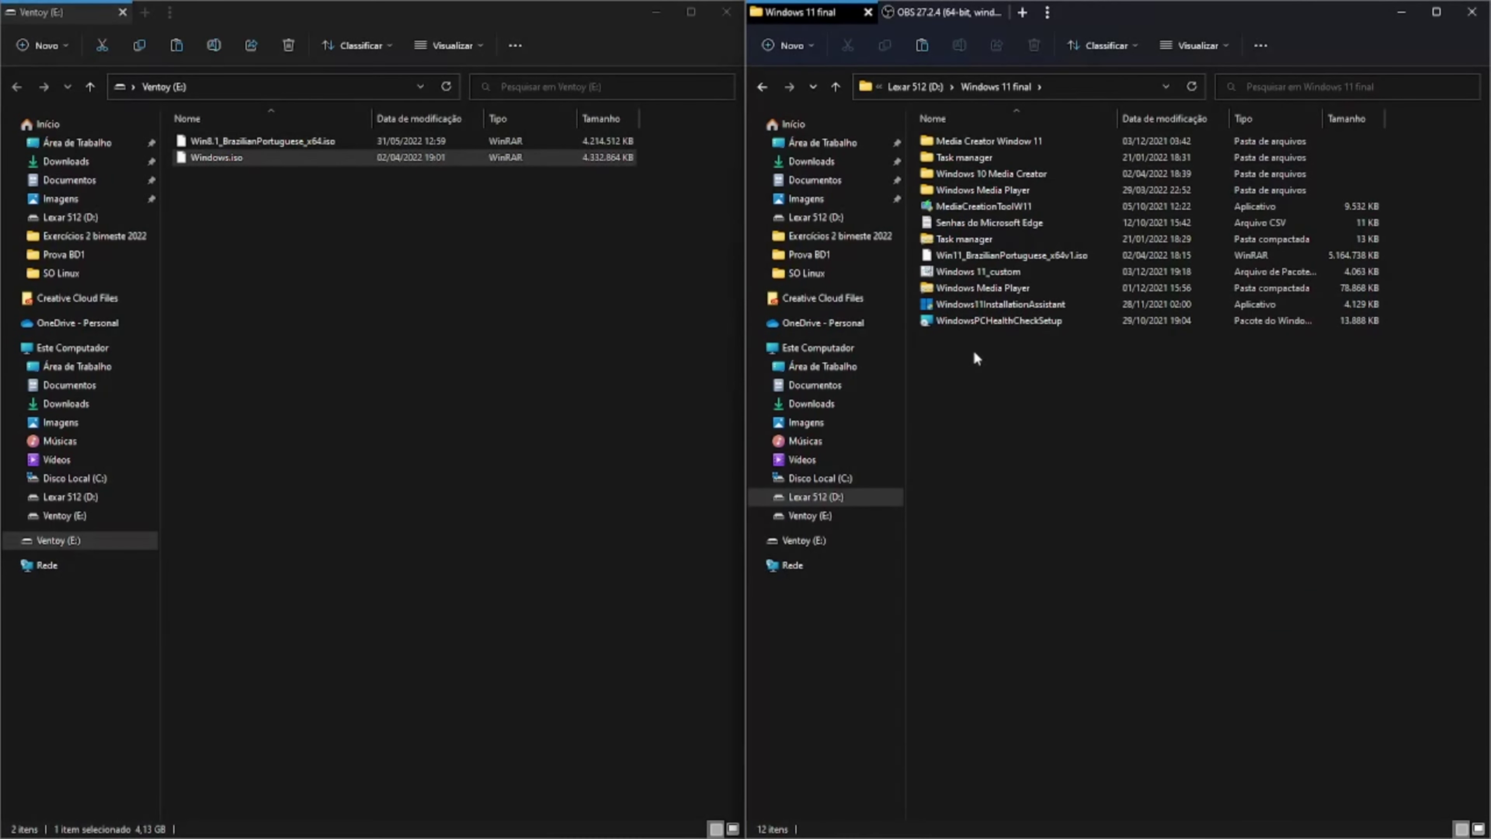
{"action": "left_click", "coordinate": [1039, 258]}
{"action": "right_click", "coordinate": [1036, 262]}
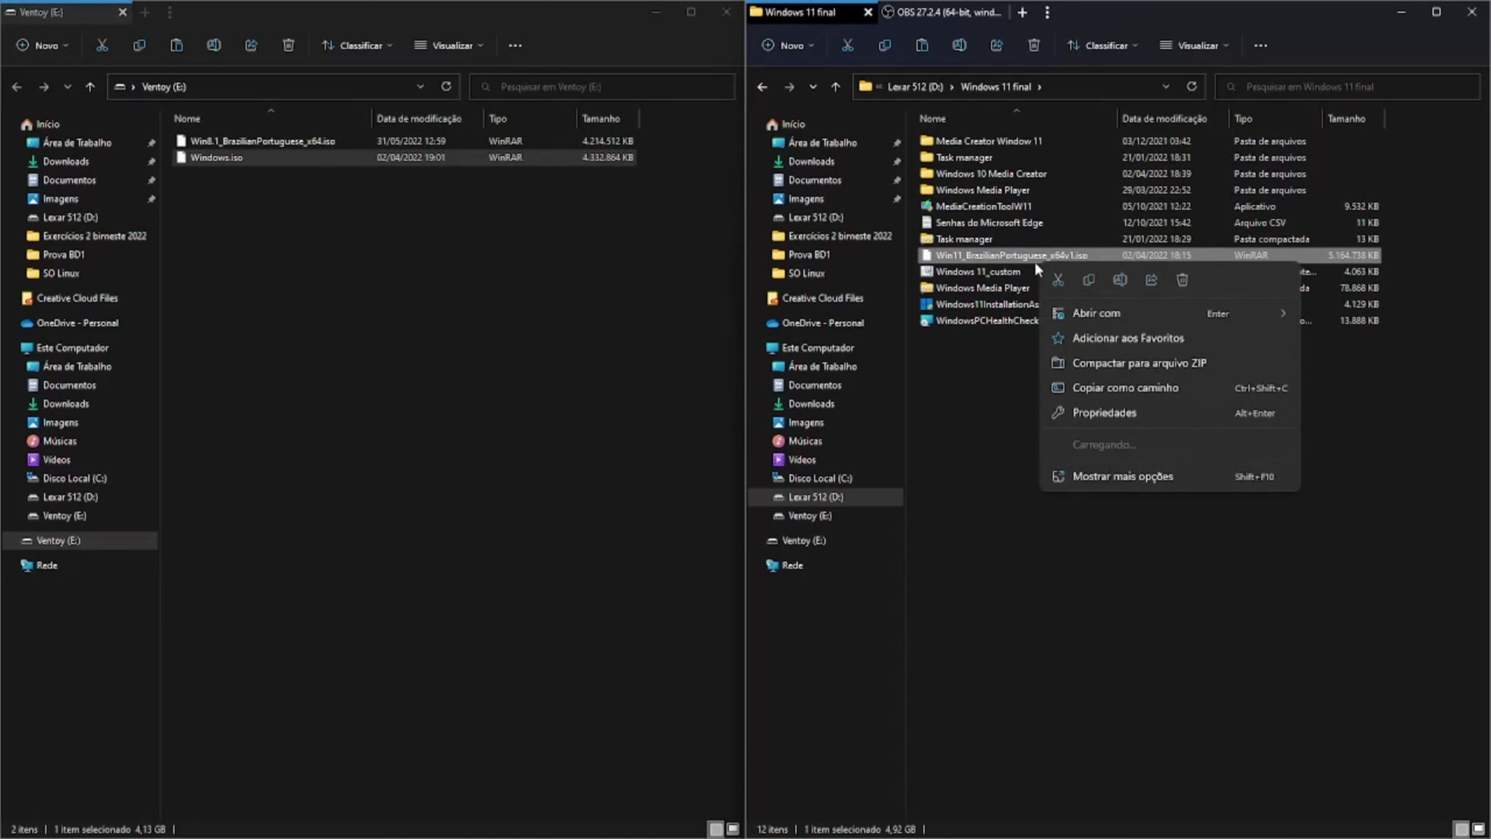
{"action": "left_click", "coordinate": [1087, 283]}
{"action": "left_click", "coordinate": [219, 258]}
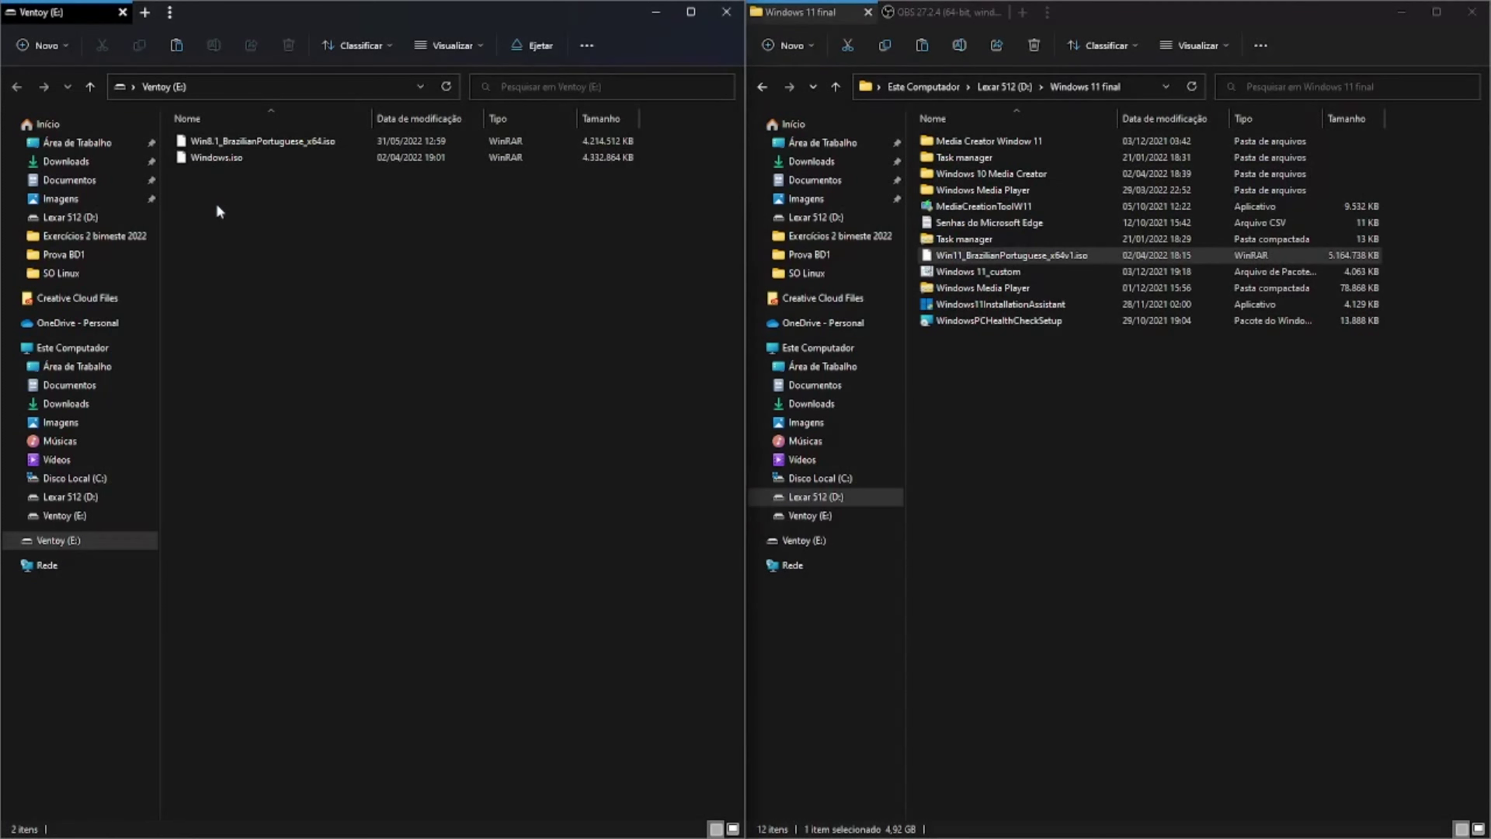
{"action": "key", "text": "ctrl+v"}
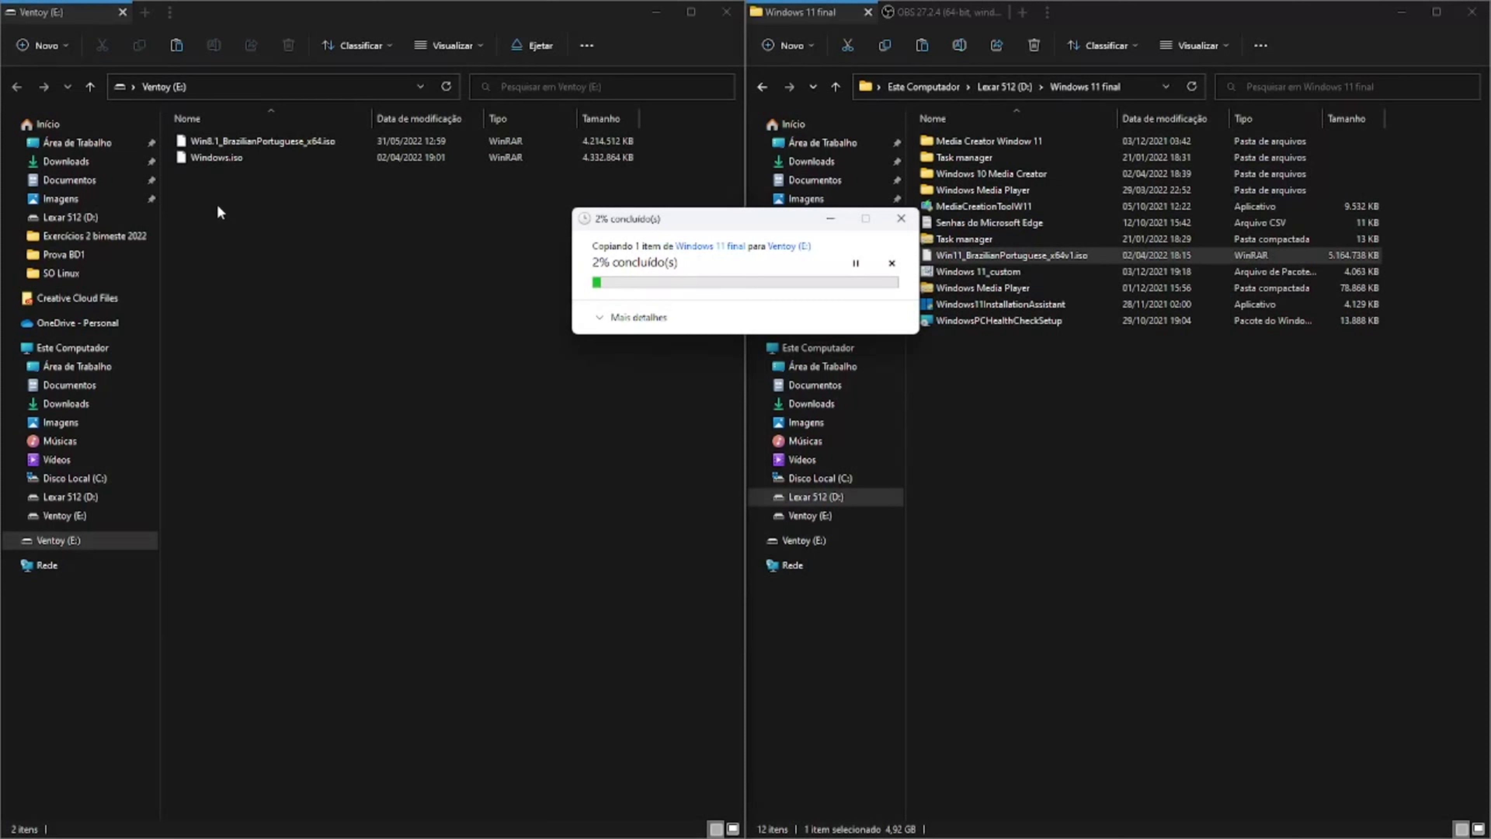
{"action": "left_click_drag", "start_coordinate": [730, 225], "coordinate": [491, 191]}
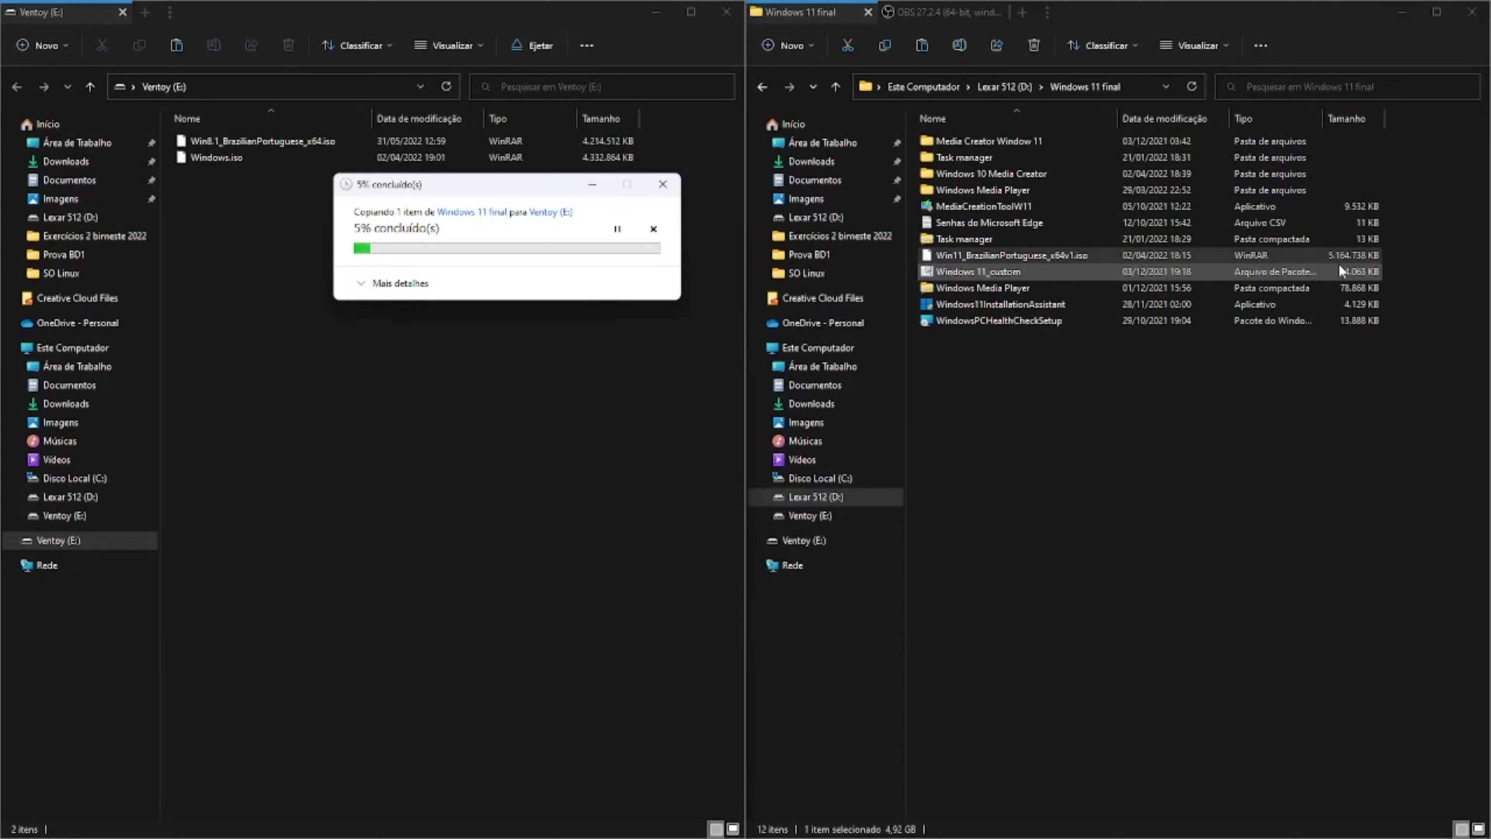
{"action": "left_click_drag", "start_coordinate": [519, 181], "coordinate": [592, 255]}
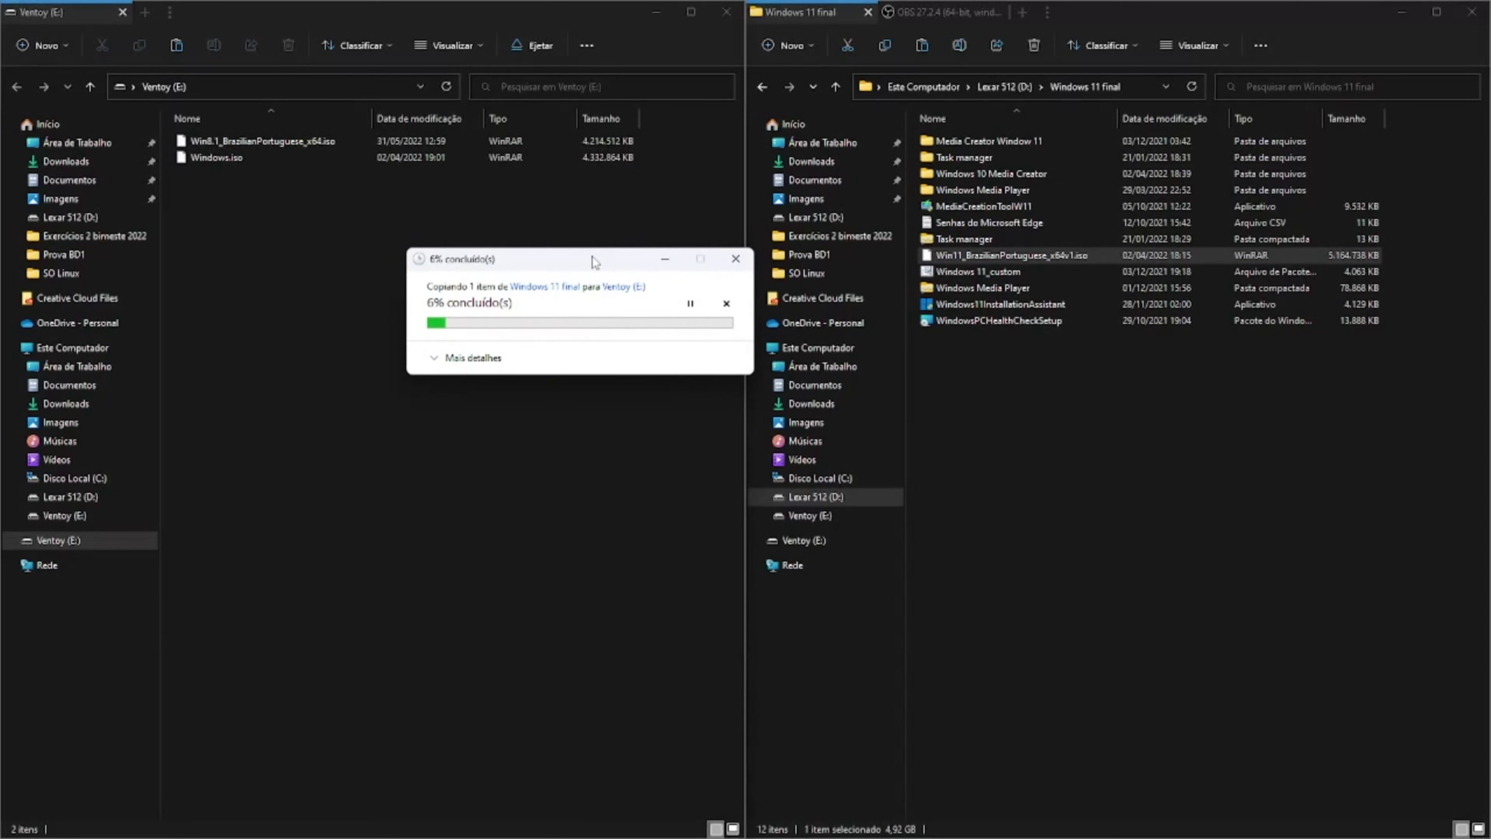
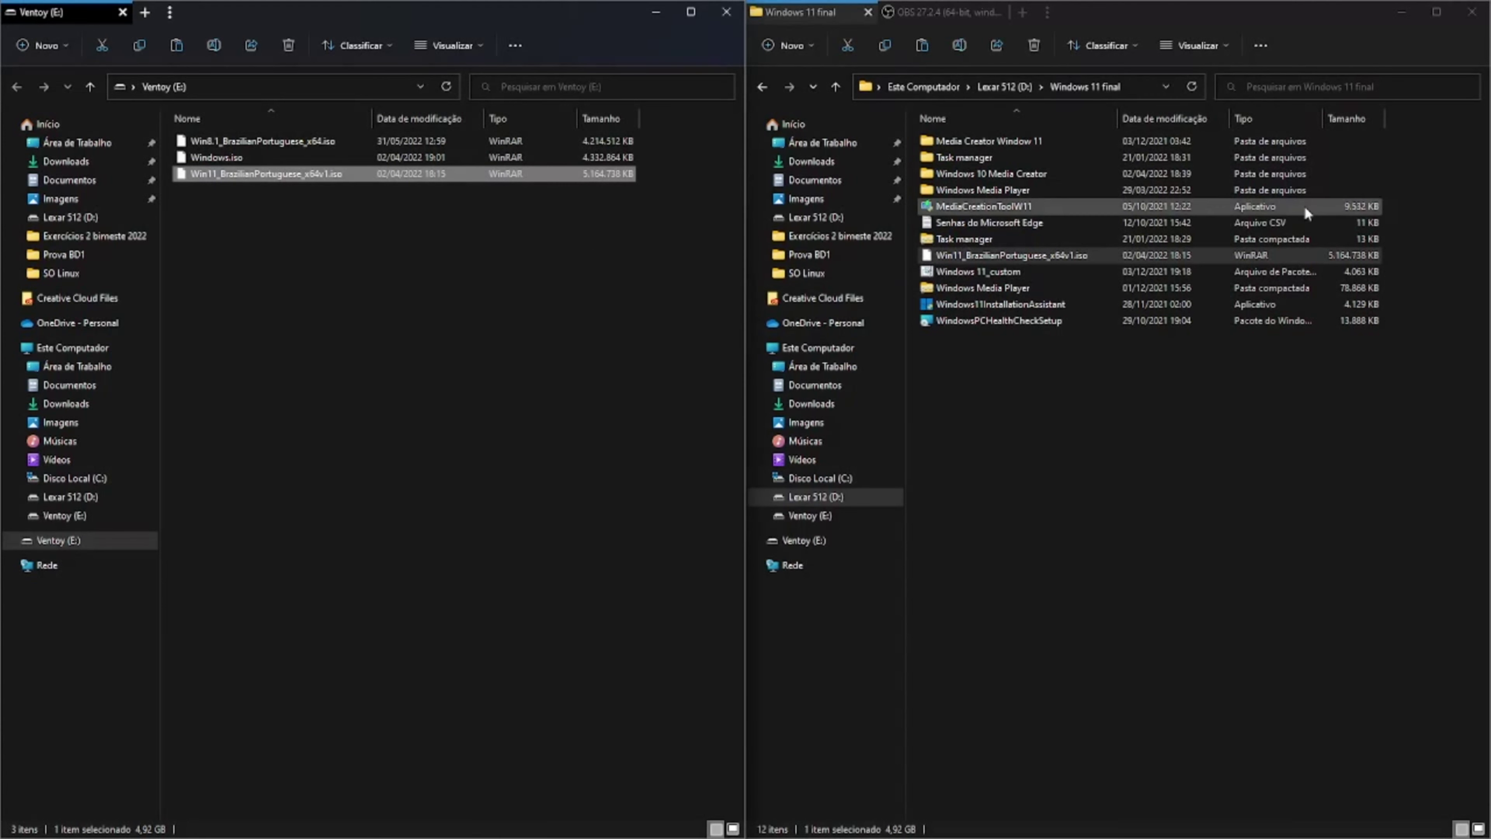
Step: Close the Windows 11 final window, minimize OBS and maximize the Ventoy (E:) window
{"action": "left_click", "coordinate": [1472, 12]}
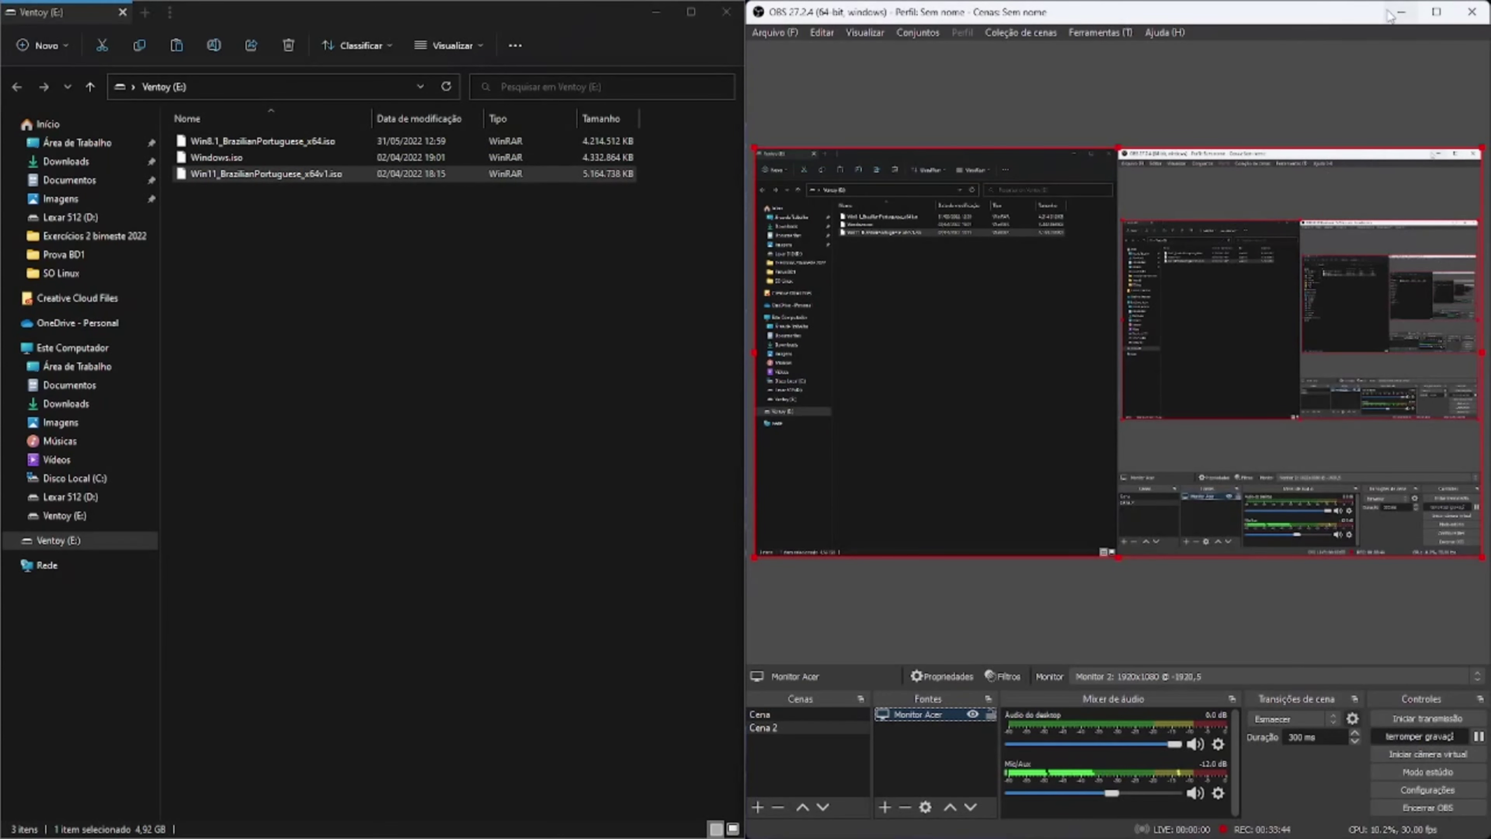
{"action": "left_click", "coordinate": [1401, 11]}
{"action": "left_click", "coordinate": [690, 12]}
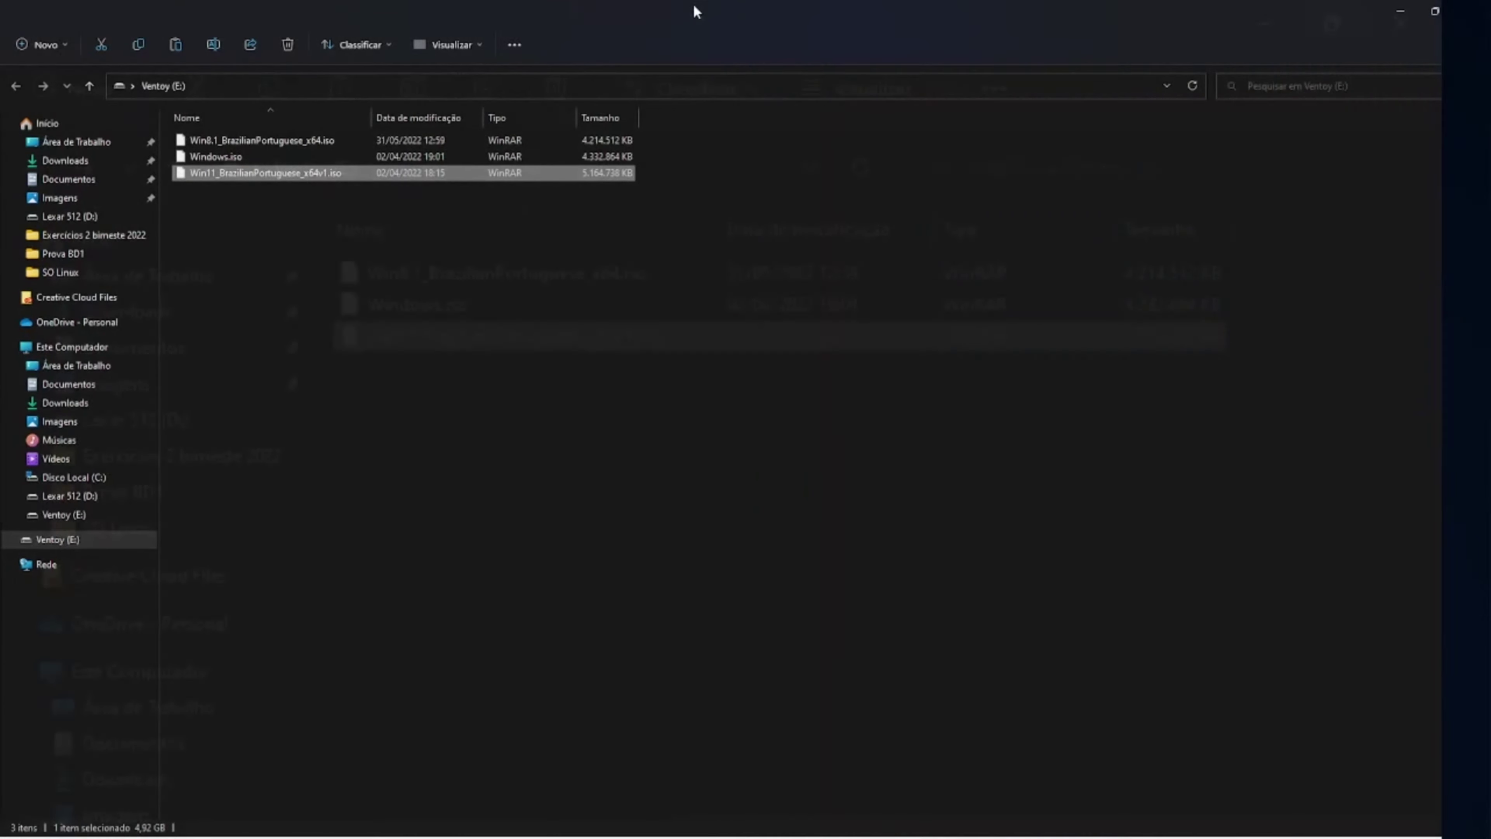